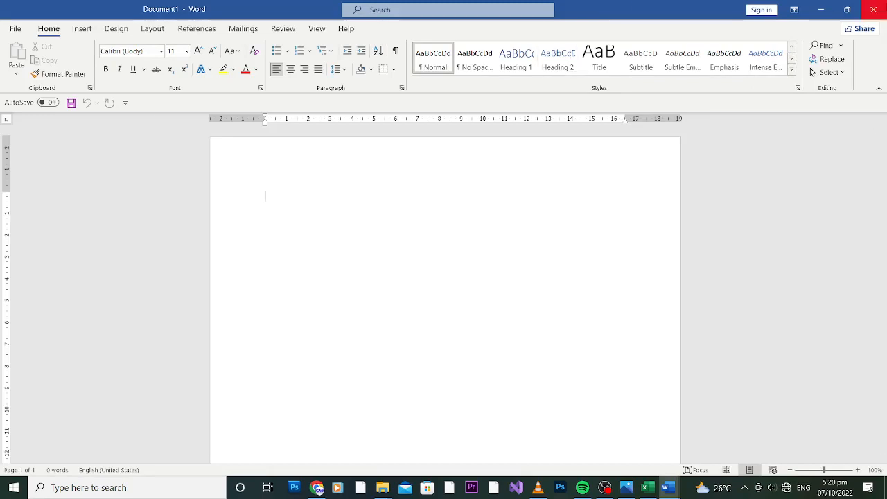
Close the current document and relaunch Word from a Windows search for 'word'
{"action": "left_click", "coordinate": [878, 7]}
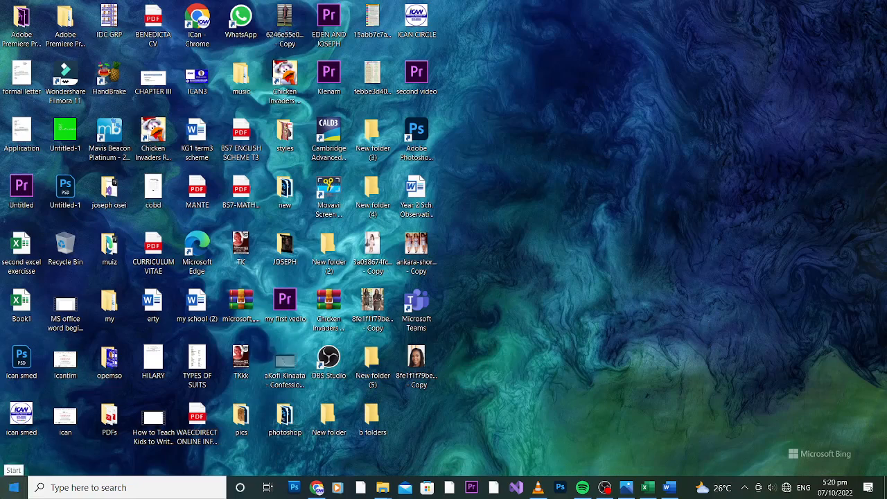
{"action": "left_click", "coordinate": [13, 487]}
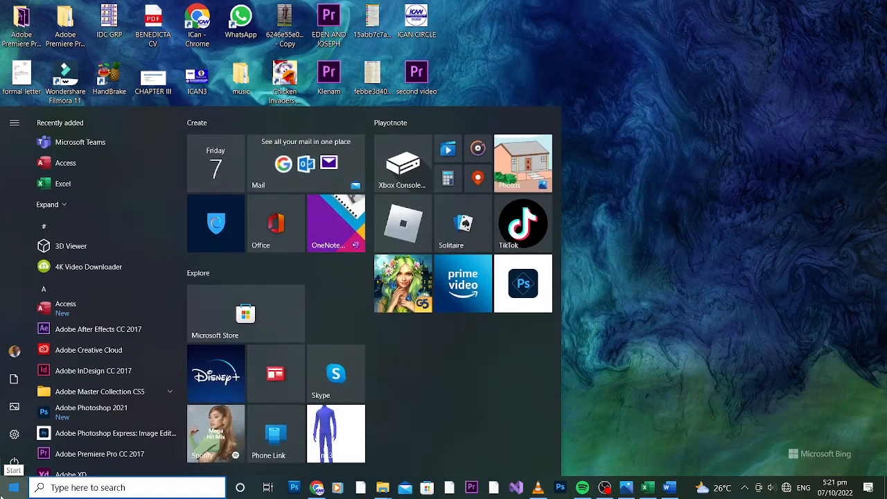
{"action": "type", "text": "word"}
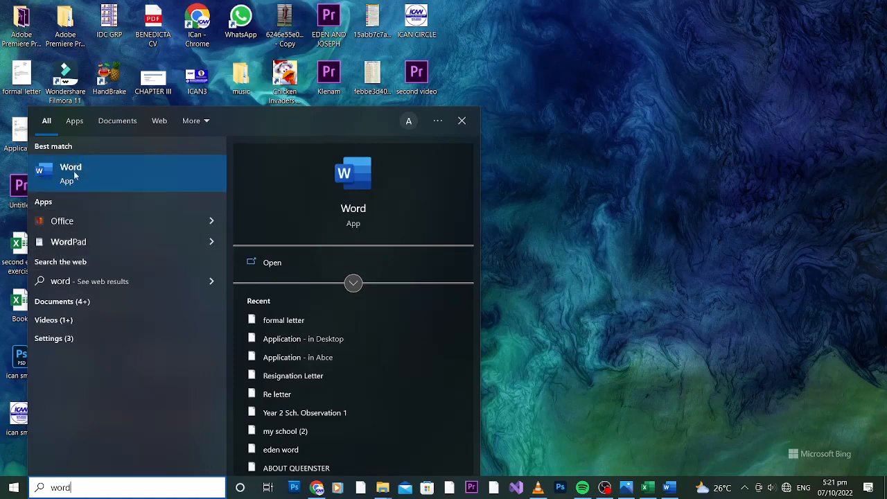
{"action": "left_click", "coordinate": [75, 175]}
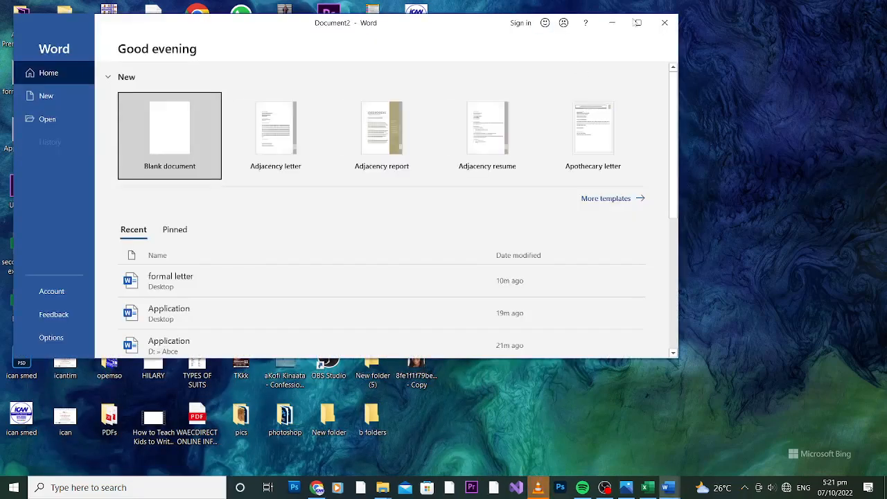
Maximize the Word start window and create a new blank document, dismissing the reopened app search
{"action": "left_click", "coordinate": [643, 30]}
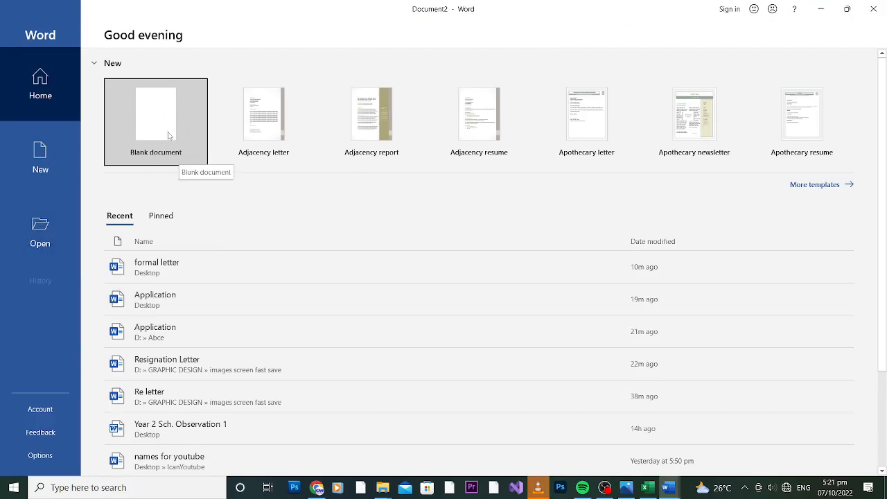
{"action": "left_click", "coordinate": [145, 135]}
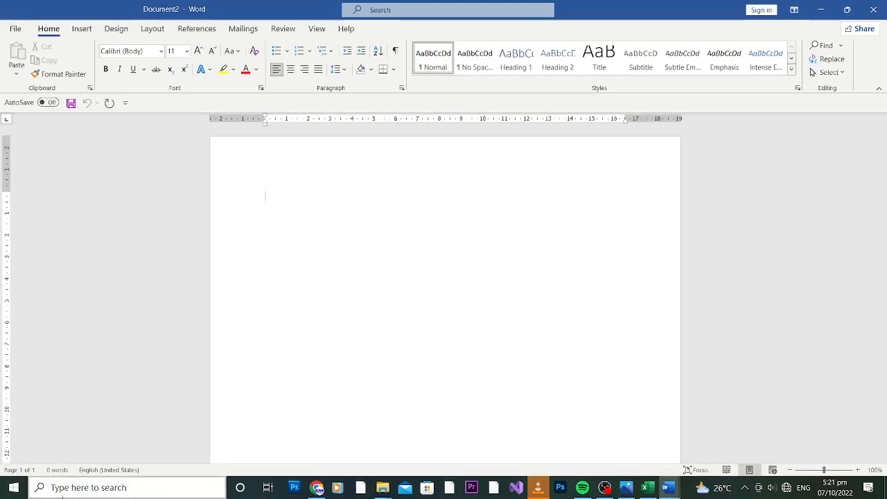
{"action": "left_click", "coordinate": [13, 487]}
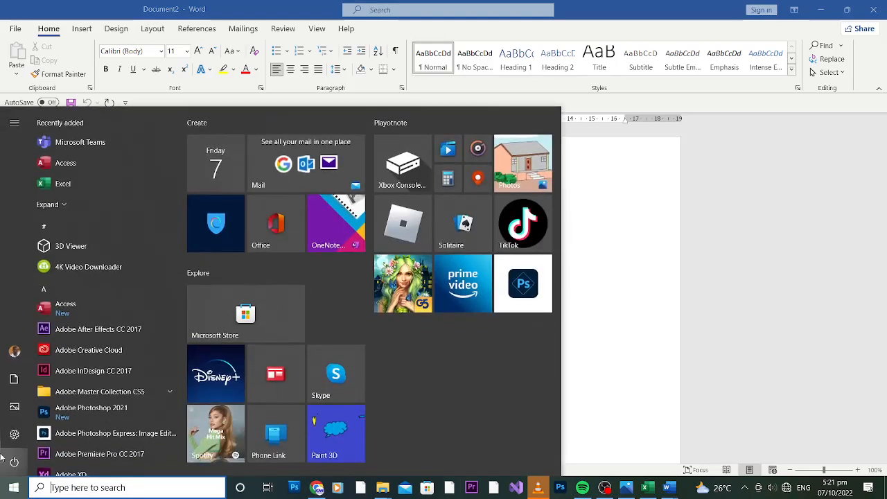
{"action": "type", "text": "wor"}
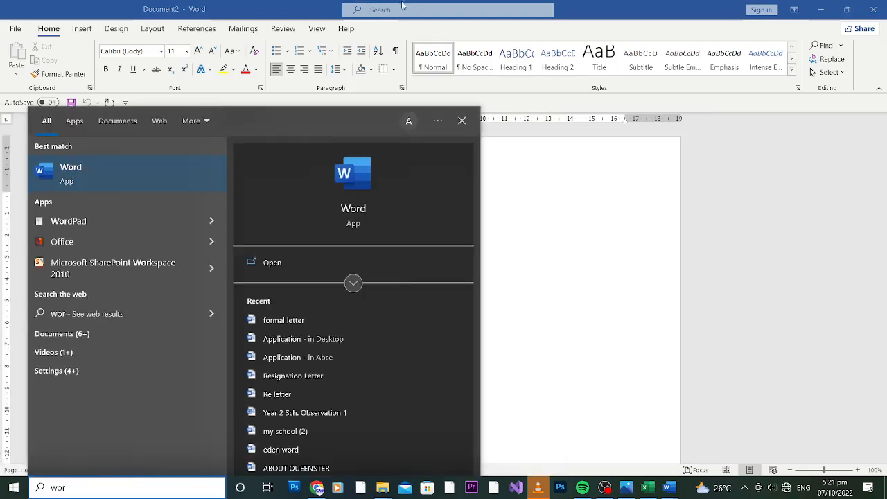
{"action": "left_click", "coordinate": [286, 11]}
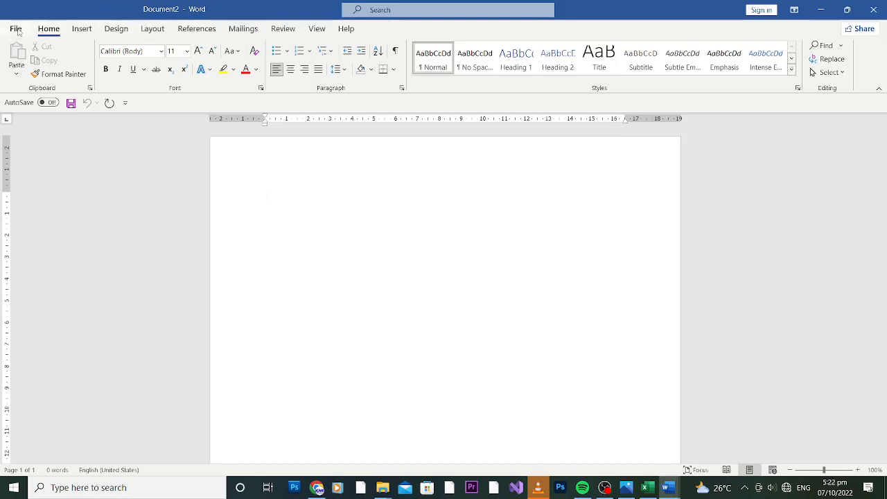
Browse the Insert, Design and Layout tabs, then return to Home
{"action": "left_click", "coordinate": [80, 31]}
{"action": "left_click", "coordinate": [115, 29]}
{"action": "left_click", "coordinate": [153, 31]}
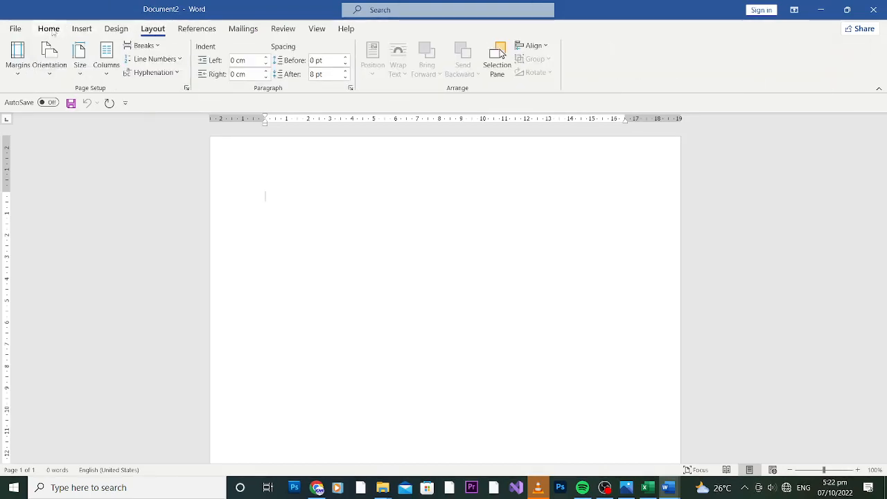
{"action": "left_click", "coordinate": [55, 32]}
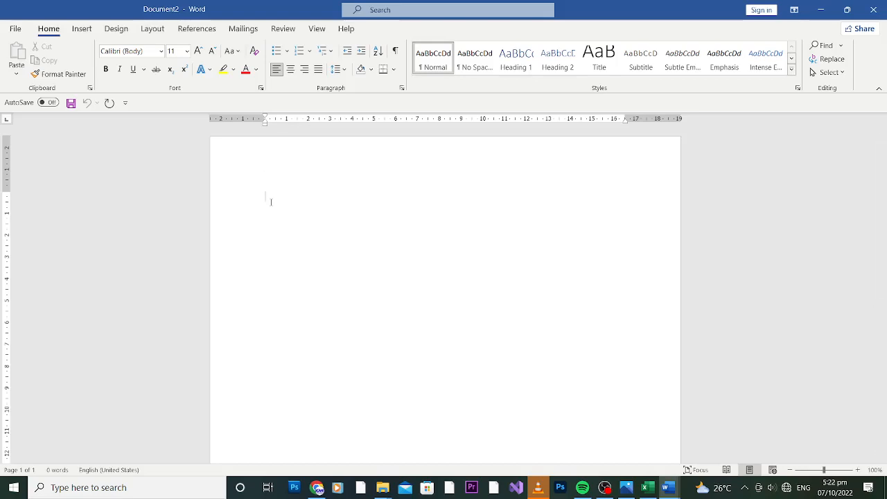
Type the heading 'Sender's Address' at the top of the page and start a new line
{"action": "type", "text": "Sender's Address"}
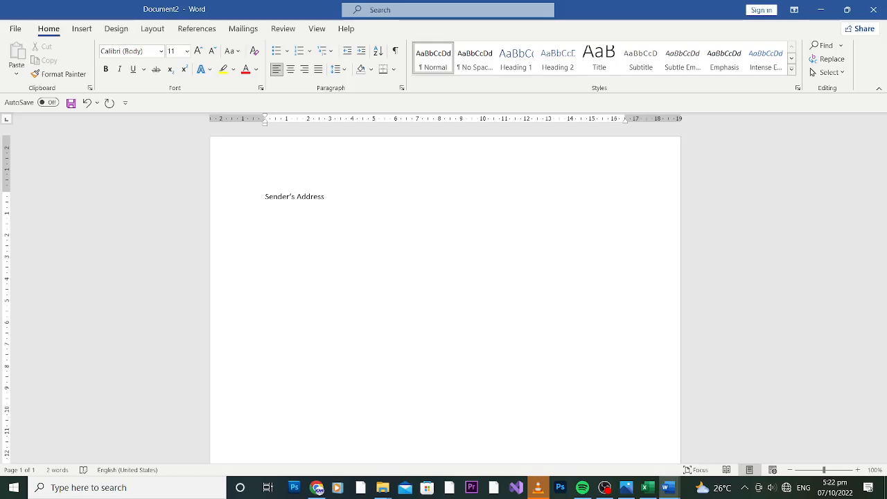
{"action": "left_click_drag", "start_coordinate": [326, 196], "coordinate": [264, 196]}
{"action": "left_click", "coordinate": [361, 208]}
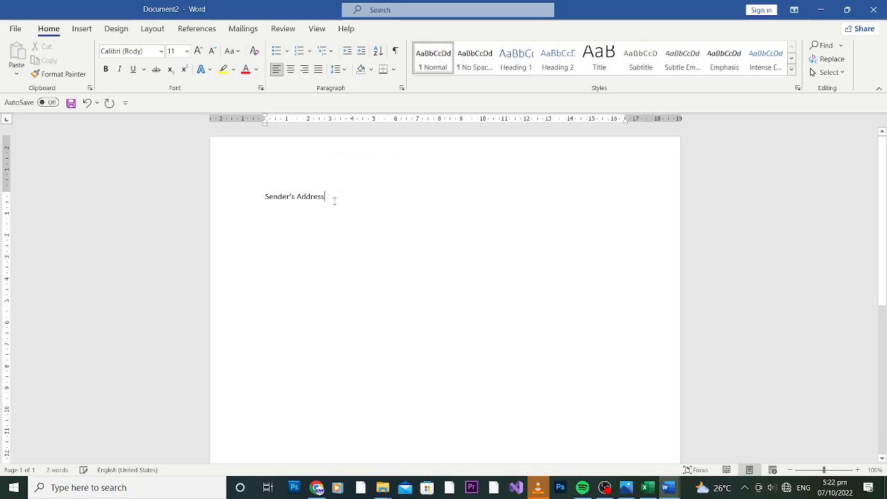
{"action": "key", "text": "Return"}
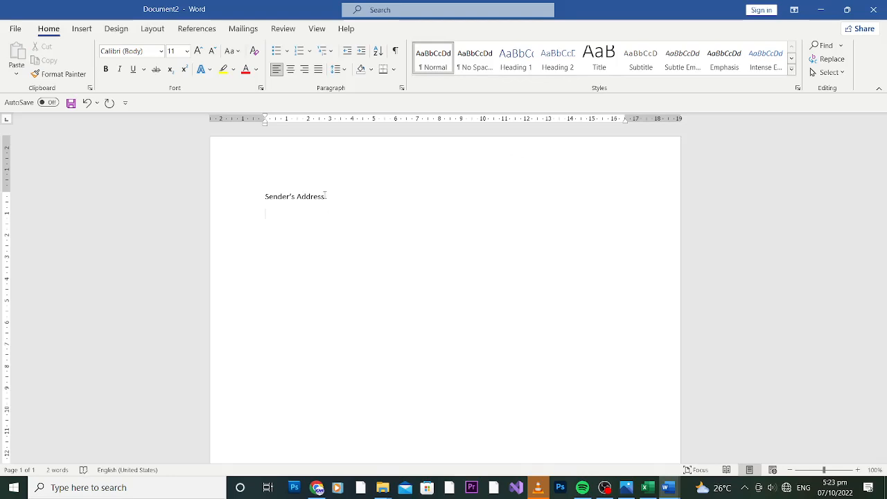
{"action": "key", "text": "Return"}
Add the town line 'Bekwai Ashanti' and the date '16th October,2022'
{"action": "type", "text": "BEkwia"}
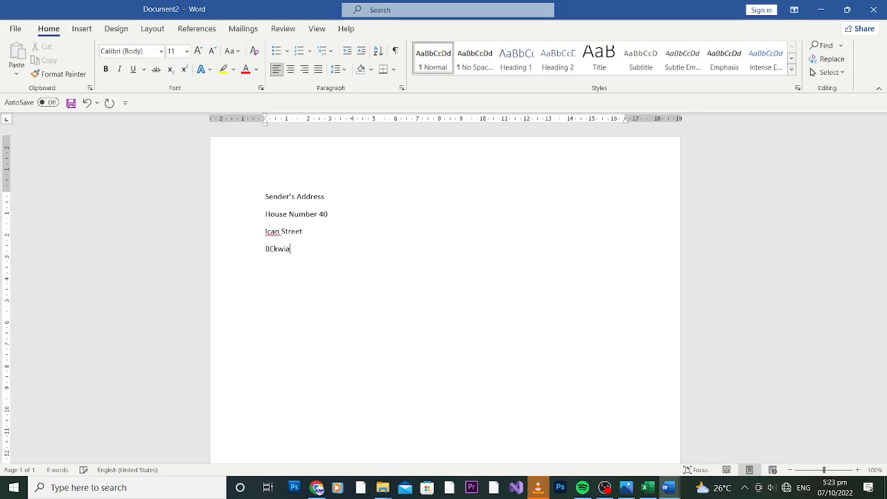
{"action": "key", "text": "BackSpace"}
{"action": "key", "text": "BackSpace"}
{"action": "key", "text": "BackSpace"}
{"action": "key", "text": "BackSpace"}
{"action": "key", "text": "BackSpace"}
{"action": "key", "text": "BackSpace"}
{"action": "type", "text": "ekwai Aashanti"}
{"action": "key", "text": "Delete"}
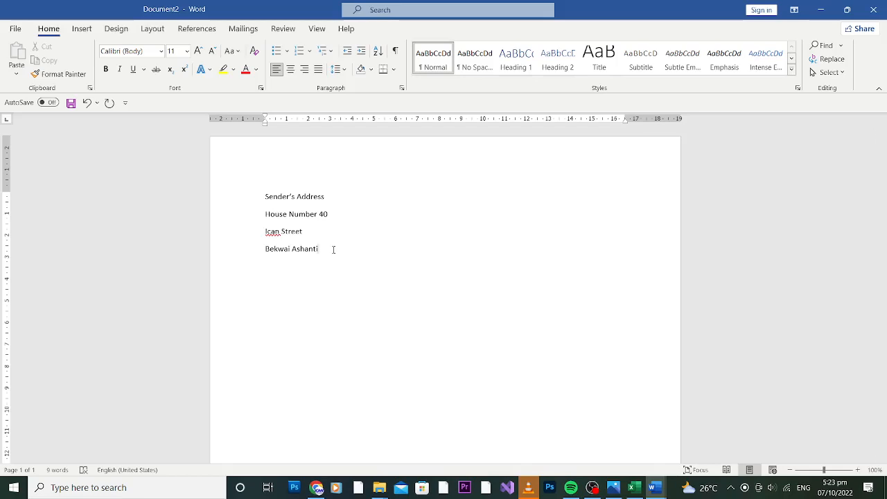
{"action": "key", "text": "Return"}
{"action": "type", "text": "16t"}
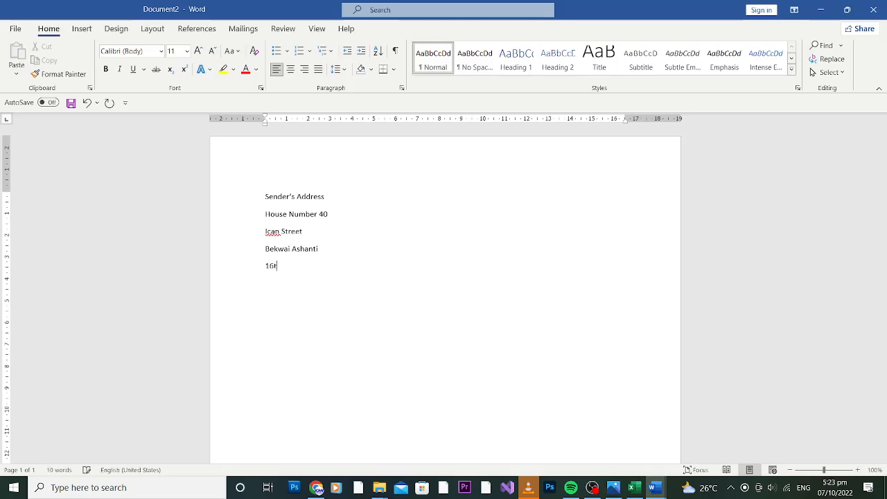
{"action": "type", "text": "h octo"}
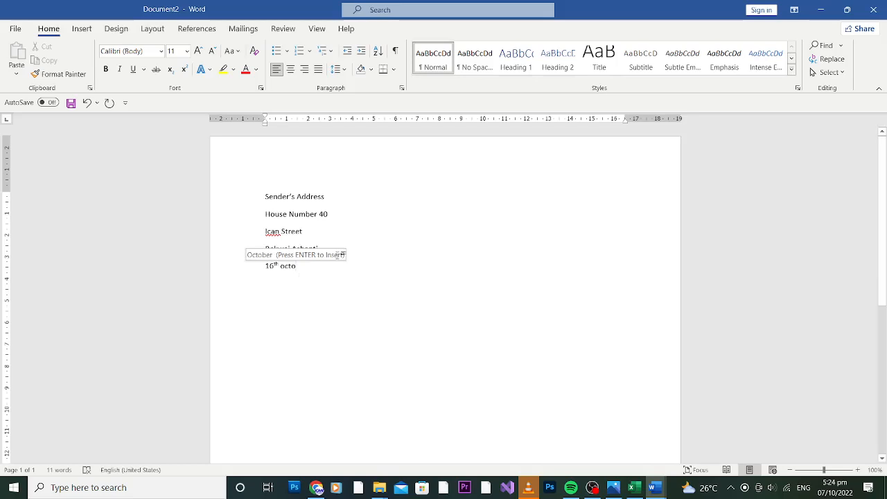
{"action": "key", "text": "Return"}
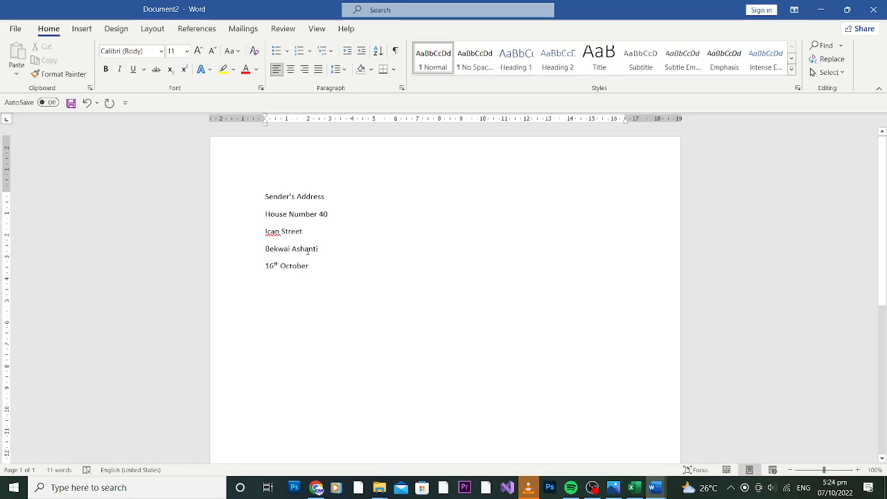
{"action": "type", "text": ",20"}
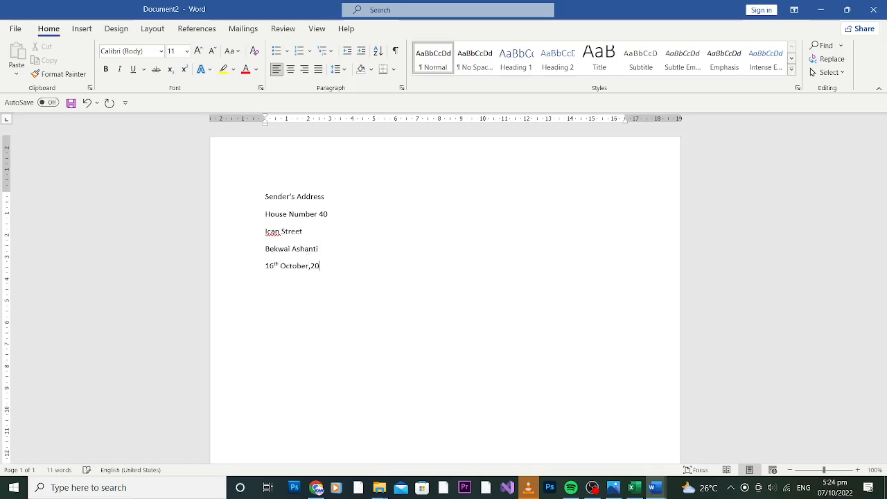
{"action": "type", "text": "22"}
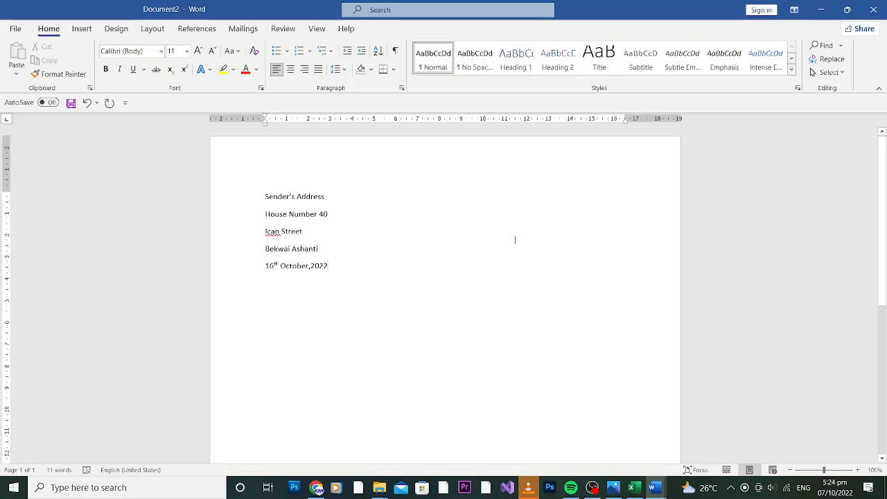
{"action": "left_click", "coordinate": [591, 487]}
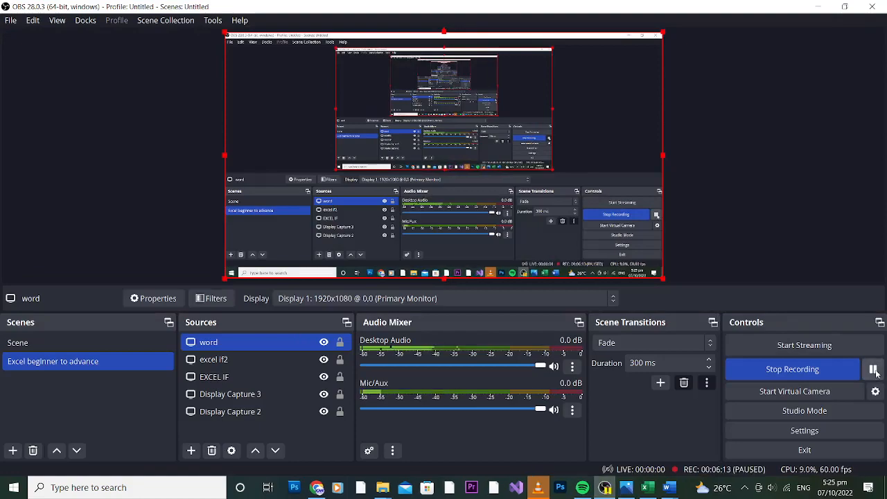
{"action": "left_click", "coordinate": [822, 7]}
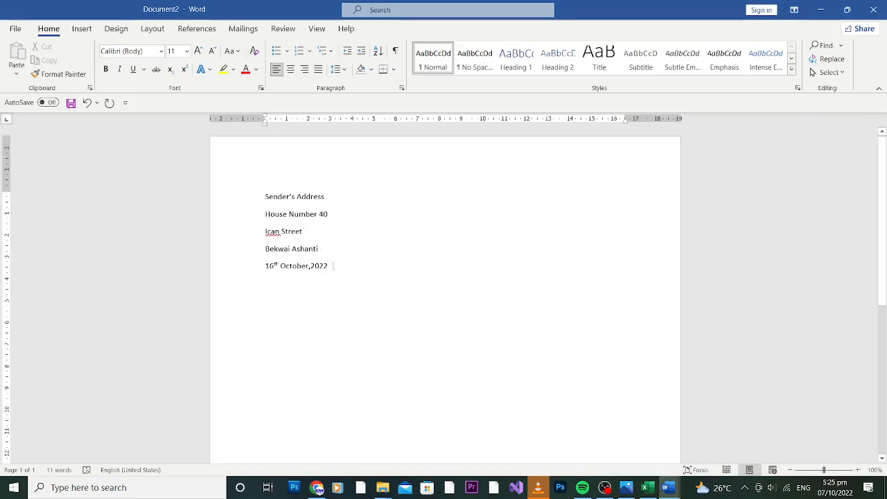
Insert a blank line between the Bekwai Ashanti town line and the date
{"action": "left_click_drag", "start_coordinate": [333, 266], "coordinate": [267, 221]}
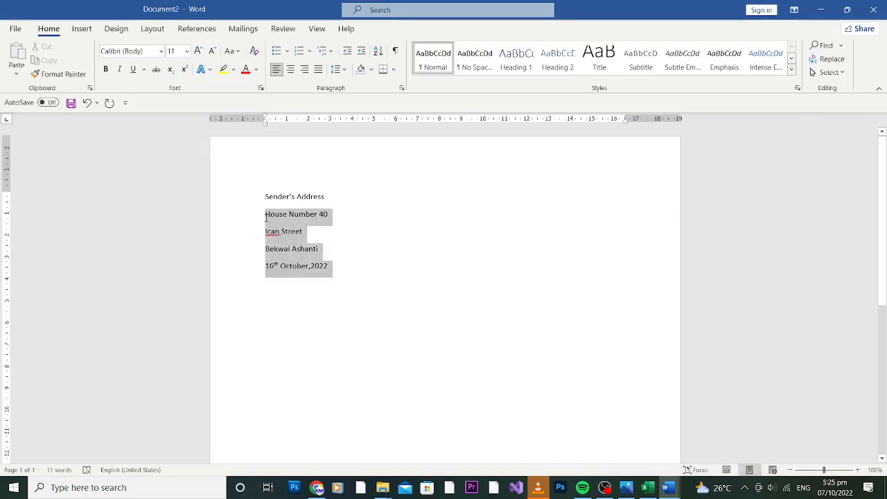
{"action": "left_click", "coordinate": [340, 250]}
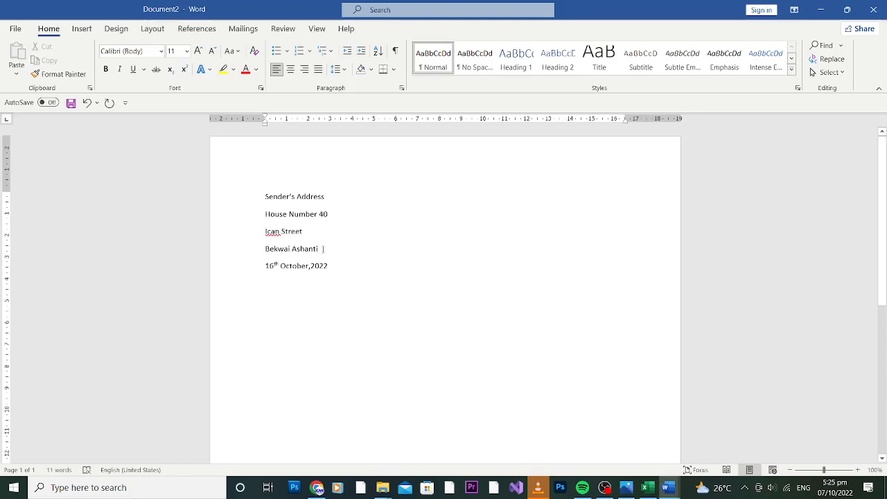
{"action": "left_click", "coordinate": [322, 248]}
{"action": "key", "text": "Return"}
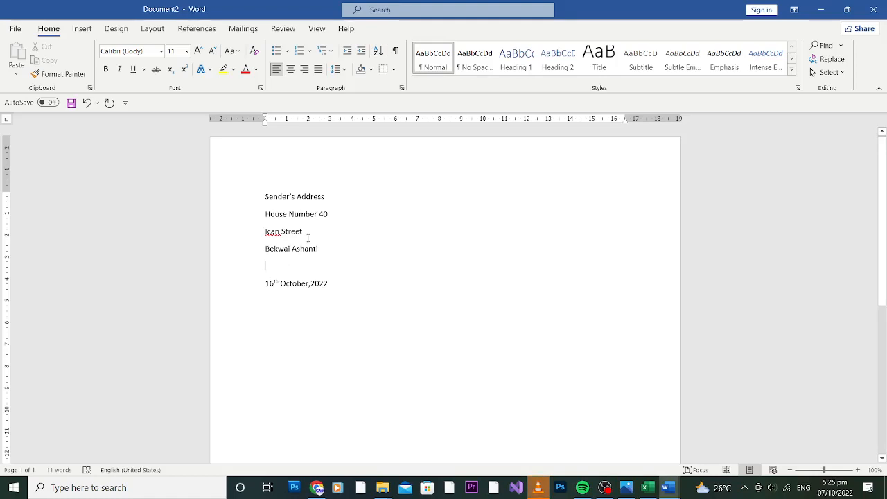
{"action": "left_click_drag", "start_coordinate": [331, 199], "coordinate": [255, 199]}
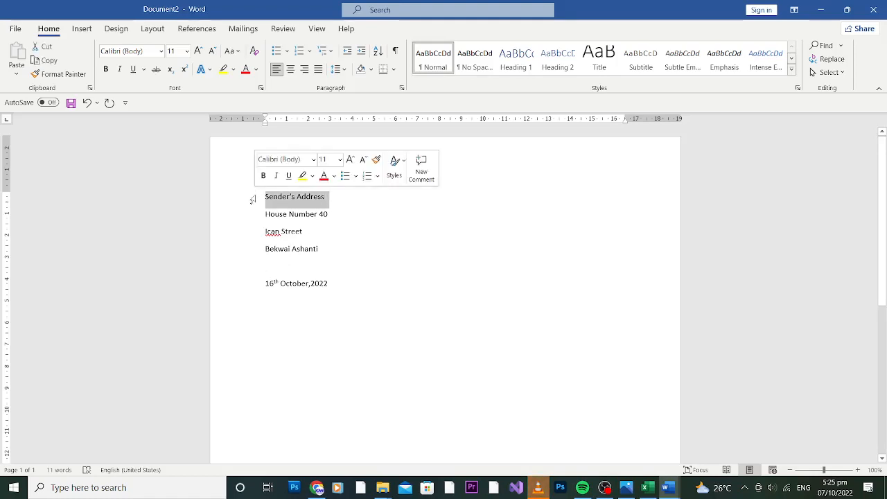
Bold the Sender's Address heading and set it to 14 pt, zooming to 151%
{"action": "key", "text": "ctrl+b"}
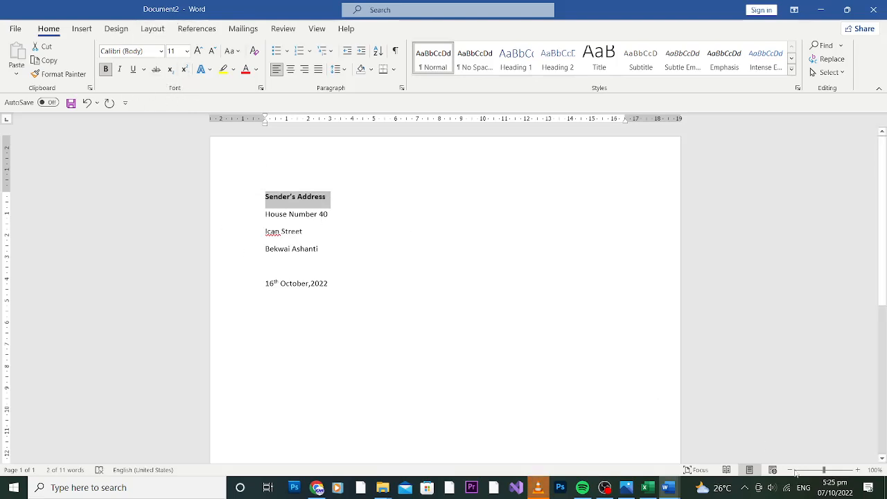
{"action": "left_click_drag", "start_coordinate": [824, 470], "coordinate": [830, 472]}
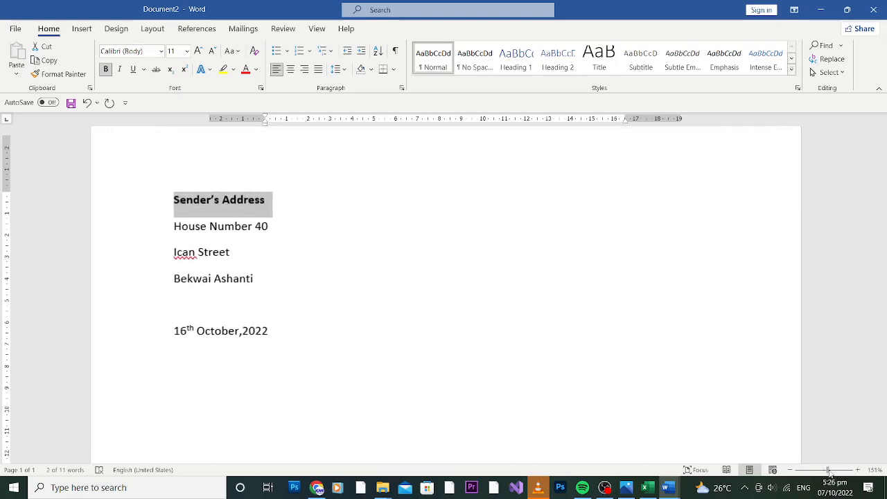
{"action": "left_click", "coordinate": [186, 51]}
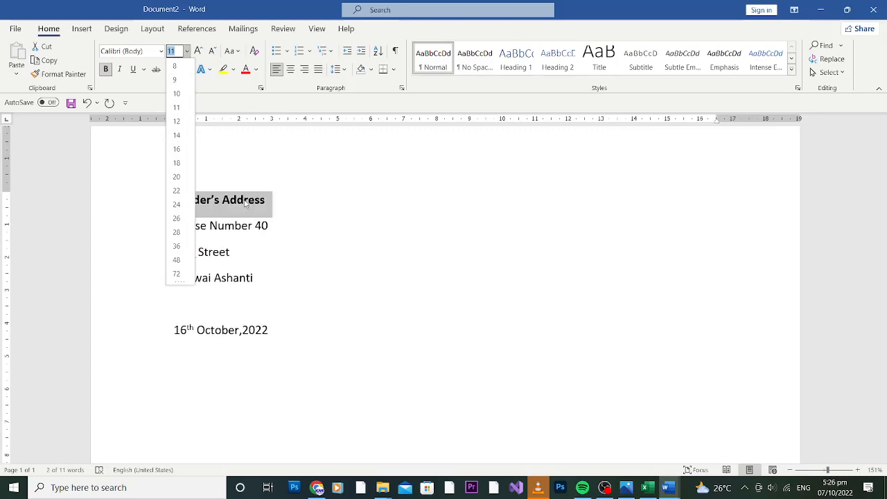
{"action": "left_click", "coordinate": [270, 211]}
{"action": "left_click", "coordinate": [266, 200]}
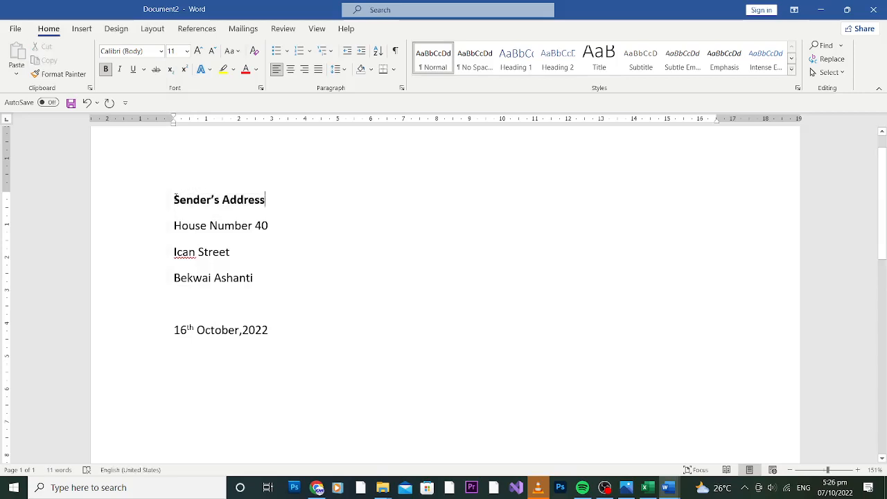
{"action": "triple_click", "coordinate": [174, 200]}
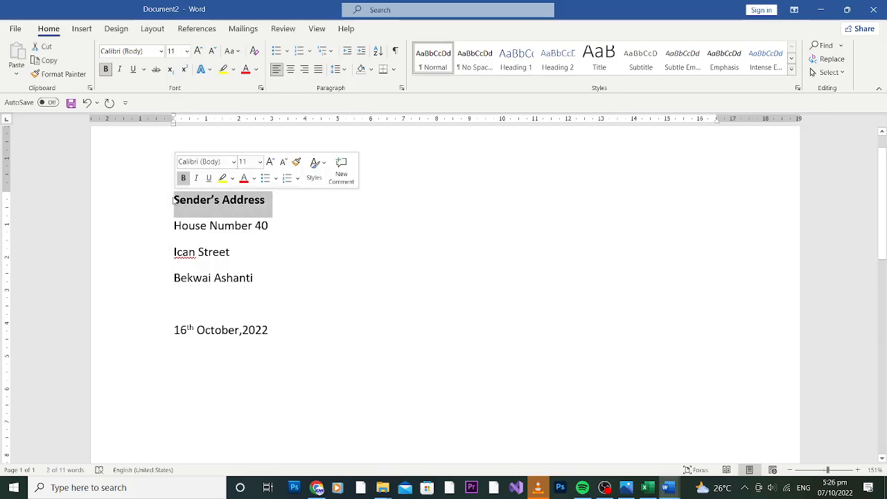
{"action": "left_click", "coordinate": [260, 164]}
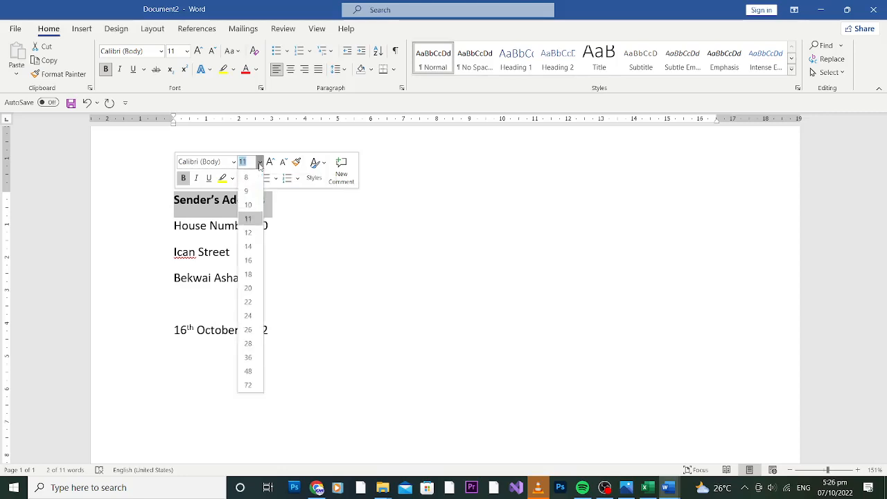
{"action": "left_click", "coordinate": [251, 246]}
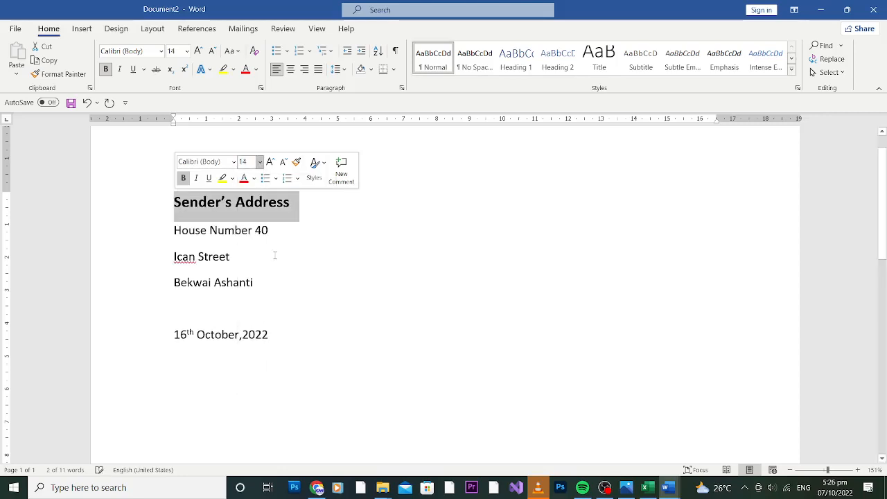
{"action": "left_click", "coordinate": [297, 271]}
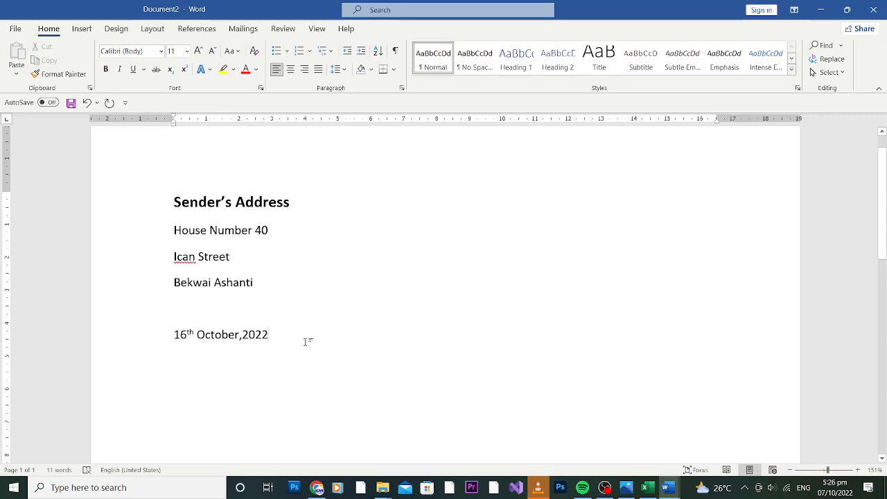
Add a bold 'Recipient Address' heading below the date with a blank line above it
{"action": "key", "text": "Return"}
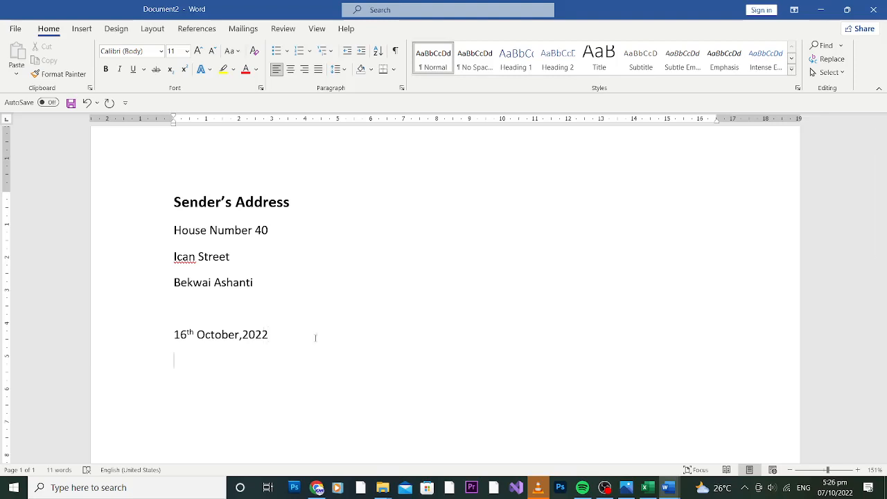
{"action": "type", "text": "Recipient Address"}
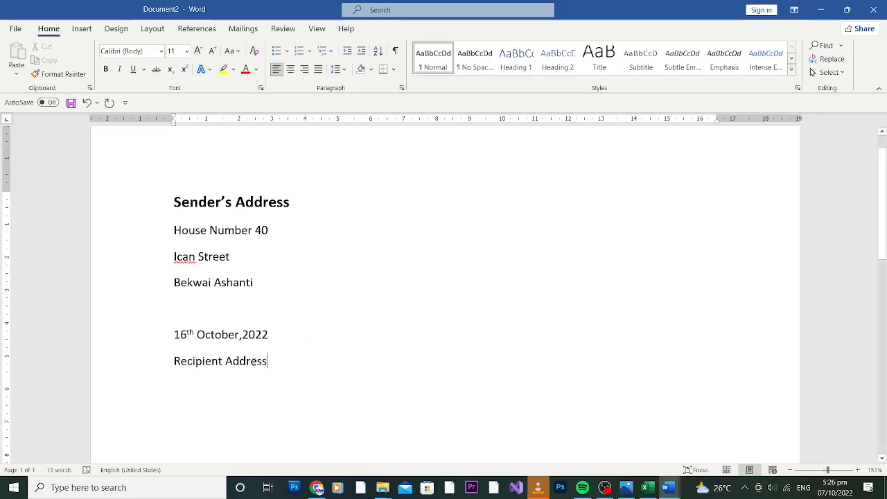
{"action": "left_click_drag", "start_coordinate": [275, 363], "coordinate": [177, 368]}
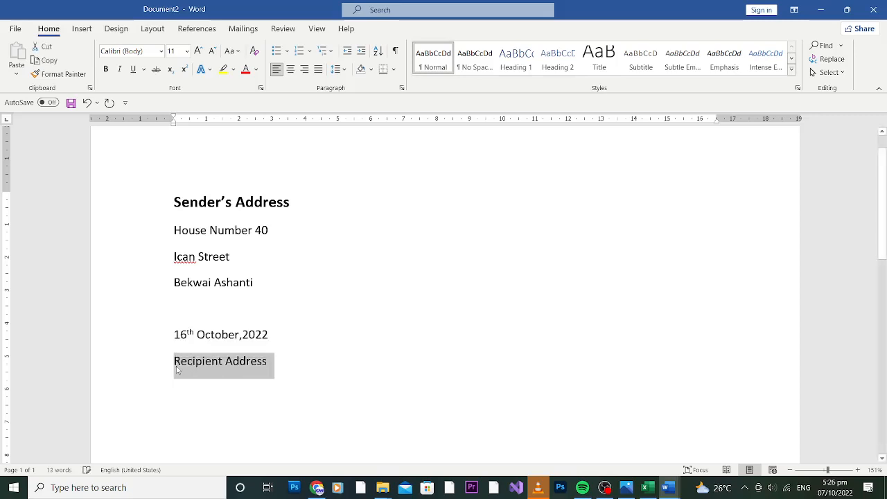
{"action": "key", "text": "ctrl+b"}
{"action": "left_click", "coordinate": [284, 338]}
{"action": "key", "text": "Return"}
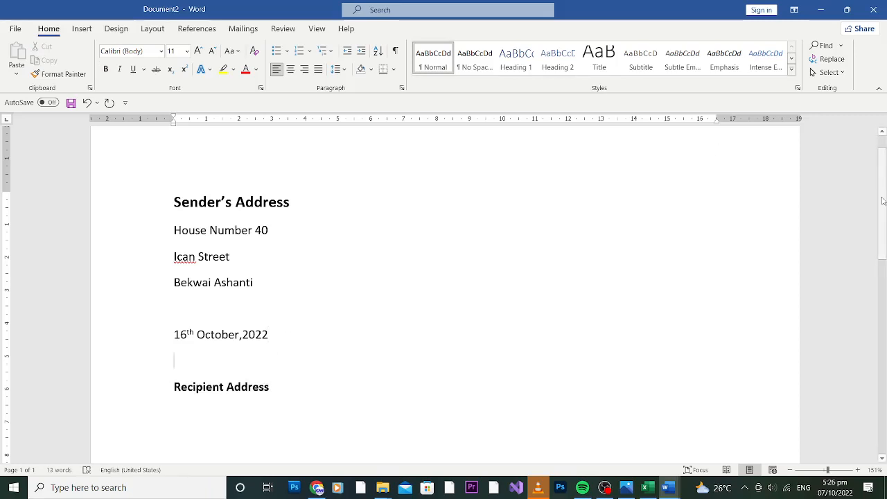
Start the next line under Recipient Address with 'The' in plain, non-bold text
{"action": "left_click_drag", "start_coordinate": [882, 201], "coordinate": [883, 254]}
{"action": "left_click", "coordinate": [309, 256]}
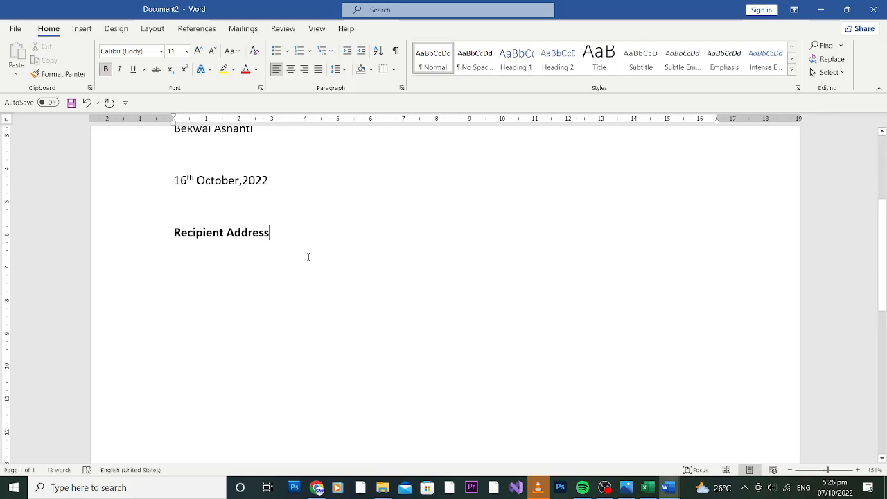
{"action": "key", "text": "Return"}
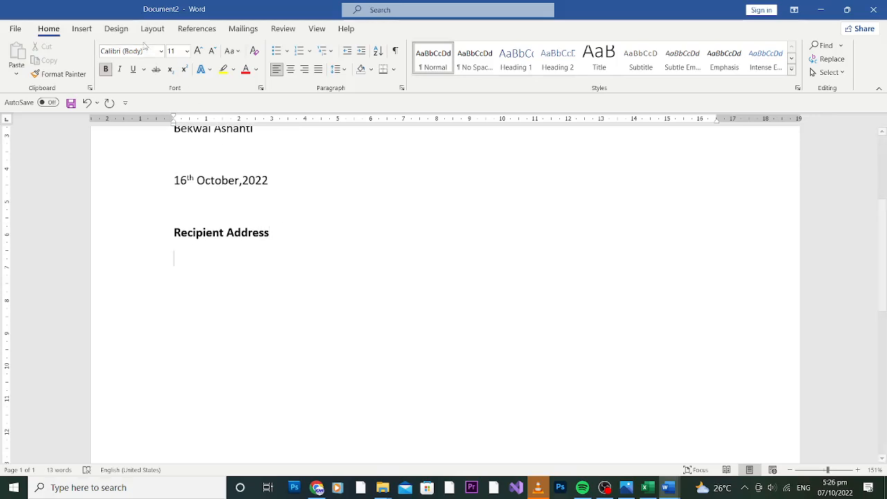
{"action": "left_click", "coordinate": [106, 69]}
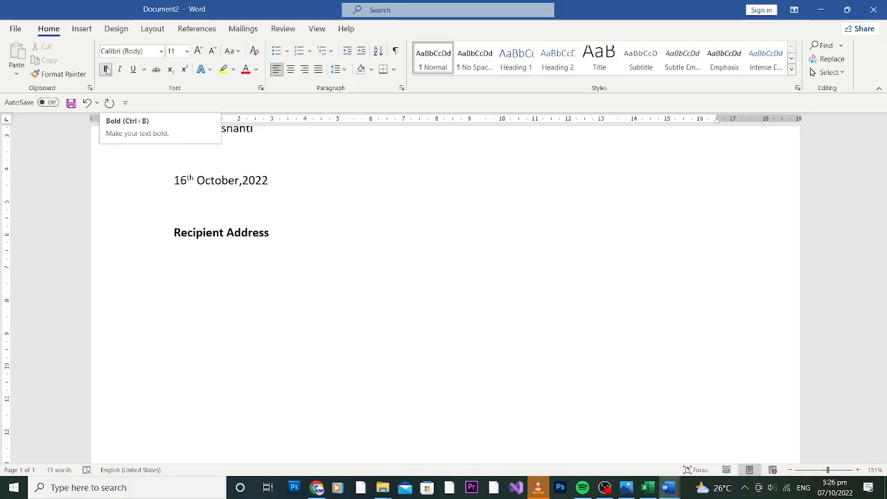
{"action": "left_click", "coordinate": [106, 70]}
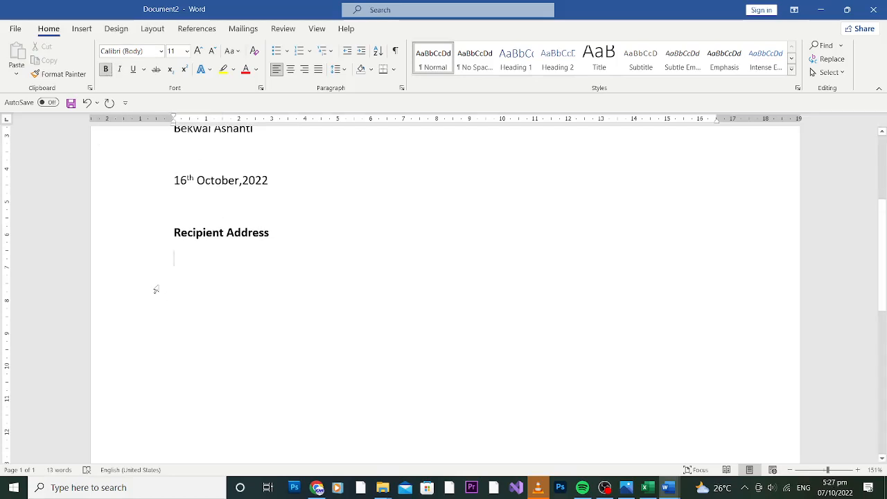
{"action": "type", "text": "The"}
{"action": "left_click_drag", "start_coordinate": [199, 258], "coordinate": [174, 258]}
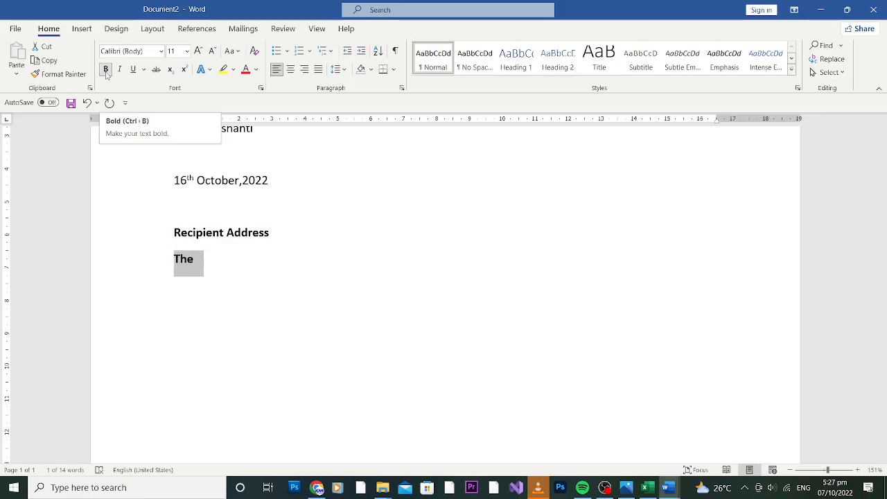
{"action": "left_click", "coordinate": [106, 70]}
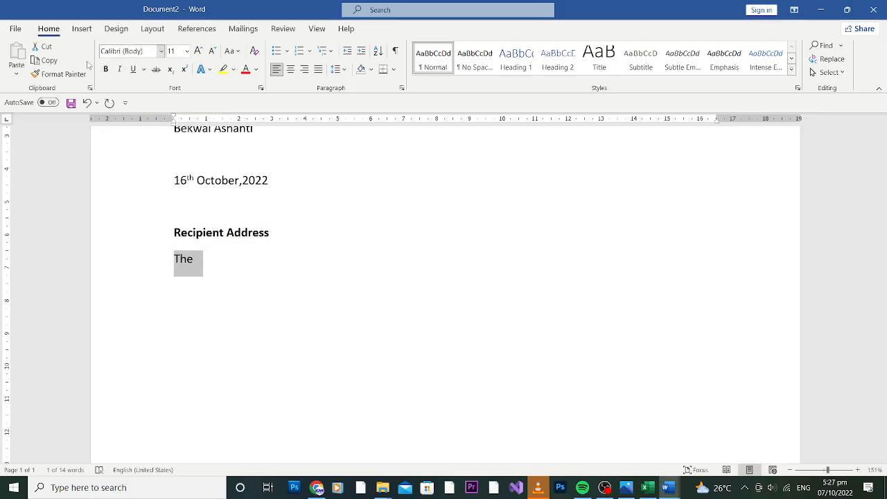
{"action": "left_click", "coordinate": [208, 262]}
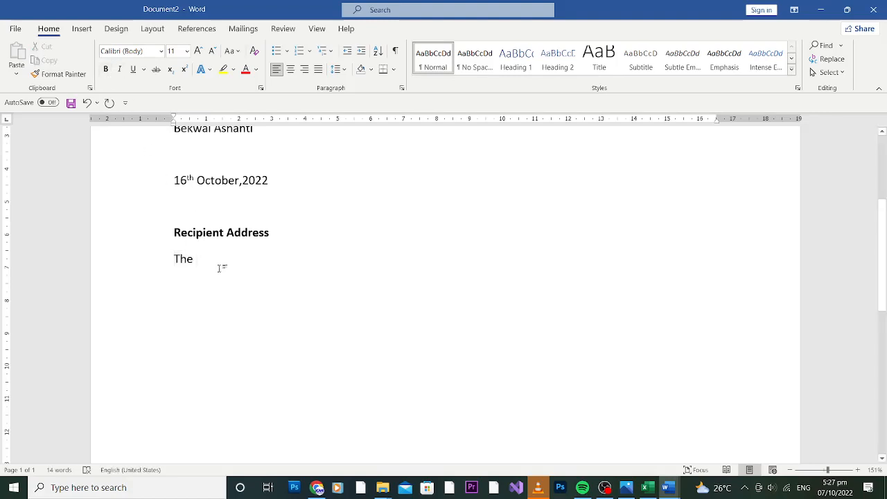
Type the recipient title 'Chief Executive Officer' with 'Ican Computing' on the line below
{"action": "type", "text": "Ex"}
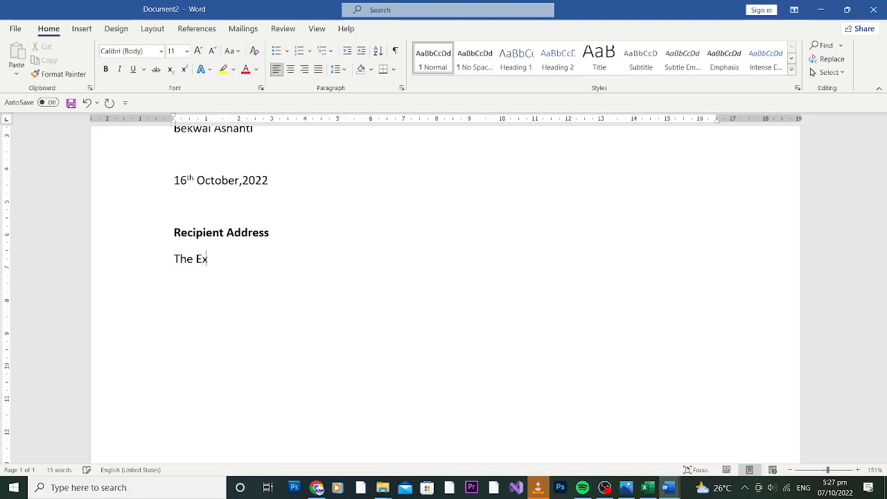
{"action": "key", "text": "BackSpace"}
{"action": "key", "text": "BackSpace"}
{"action": "key", "text": "BackSpace"}
{"action": "type", "text": "C"}
{"action": "key", "text": "BackSpace"}
{"action": "type", "text": "Che"}
{"action": "type", "text": "ief Exe"}
{"action": "type", "text": "cutive"}
{"action": "type", "text": " Offi"}
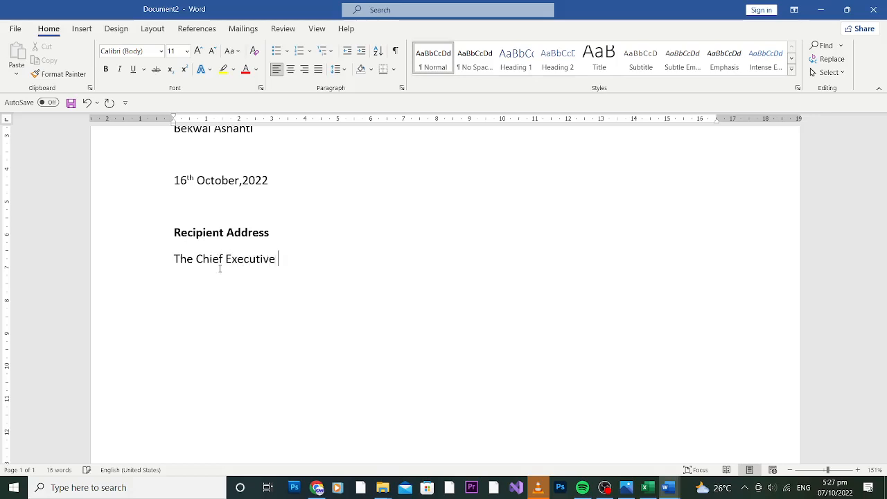
{"action": "type", "text": "ve"}
{"action": "key", "text": "BackSpace"}
{"action": "type", "text": "cer"}
{"action": "key", "text": "BackSpace"}
{"action": "key", "text": "BackSpace"}
{"action": "key", "text": "BackSpace"}
{"action": "key", "text": "BackSpace"}
{"action": "type", "text": "cer"}
{"action": "key", "text": "Return"}
{"action": "type", "text": "IC"}
{"action": "key", "text": "BackSpace"}
{"action": "type", "text": "cam"}
{"action": "key", "text": "BackSpace"}
{"action": "type", "text": "n COputing"}
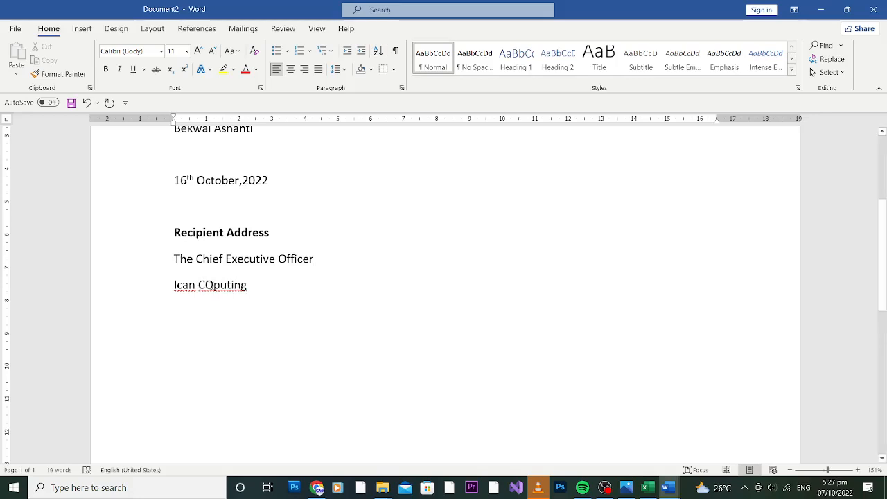
{"action": "left_click", "coordinate": [213, 285]}
{"action": "key", "text": "BackSpace"}
{"action": "type", "text": "om"}
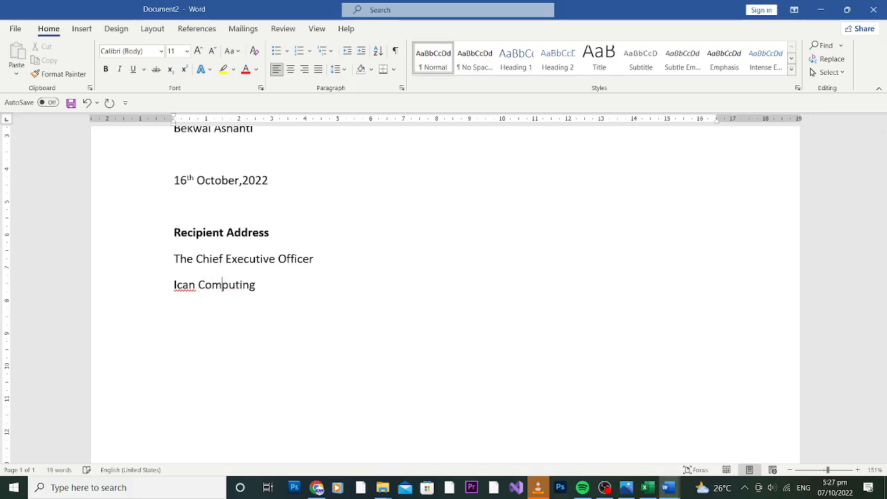
Replace 'Officer' through 'Ican Computing' with 'School' to read 'The Chief Executive School'
{"action": "left_click", "coordinate": [278, 273]}
{"action": "left_click", "coordinate": [268, 284], "text": "shift"}
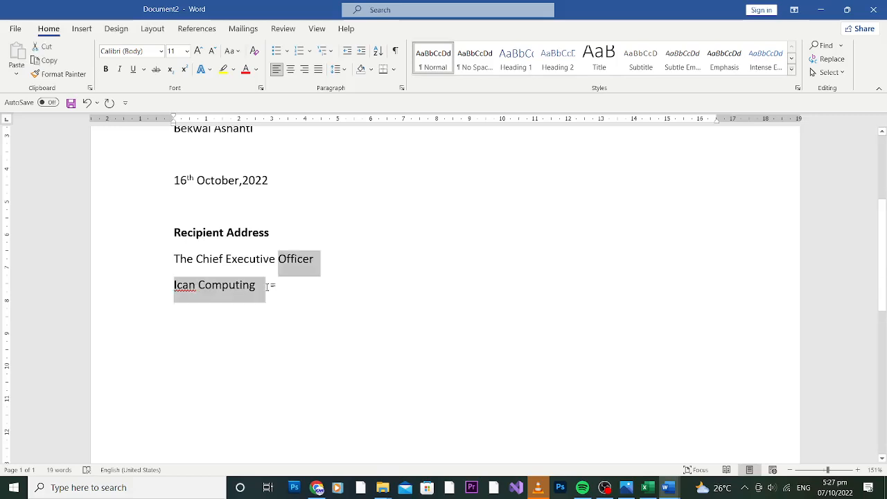
{"action": "type", "text": "SCh"}
{"action": "key", "text": "BackSpace"}
{"action": "key", "text": "BackSpace"}
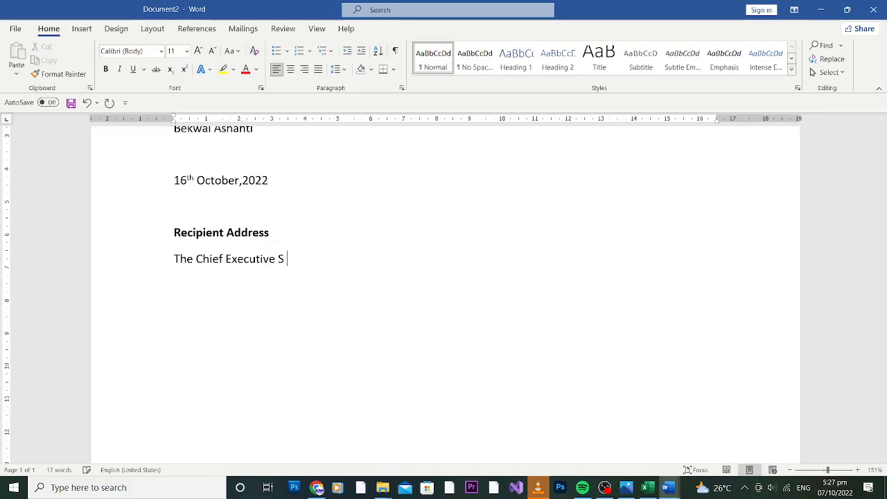
{"action": "type", "text": "choo"}
{"action": "type", "text": "l"}
{"action": "key", "text": "Return"}
{"action": "type", "text": "P.O. Box 2"}
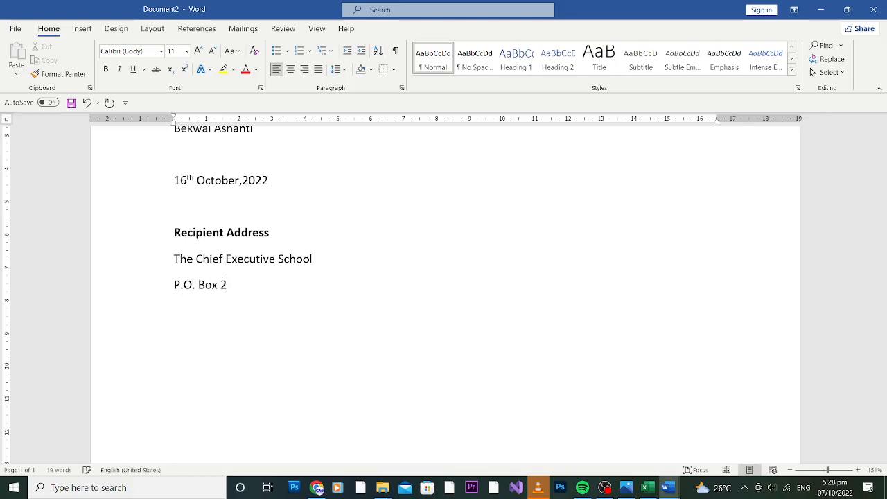
{"action": "type", "text": "022"}
{"action": "key", "text": "Return"}
{"action": "type", "text": "Kumasi "}
{"action": "type", "text": "Ghana"}
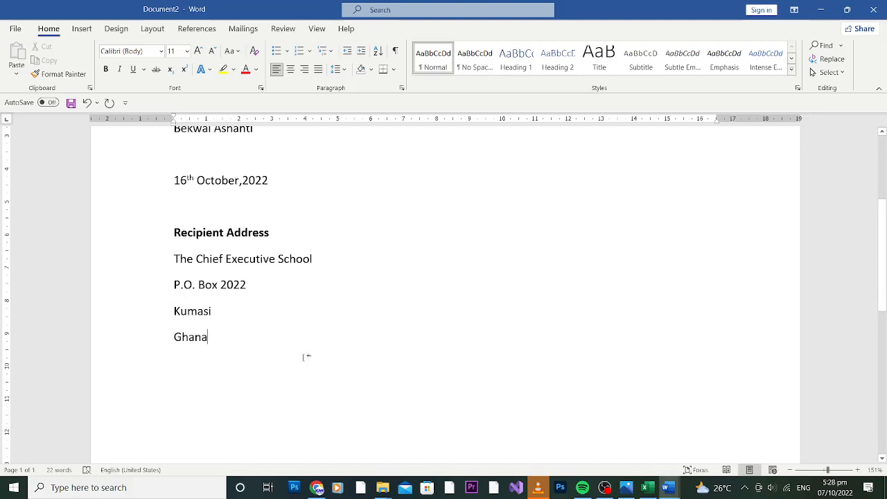
Leave a blank line after the address and type the greeting 'Dear Sir/Madam'
{"action": "key", "text": "Return"}
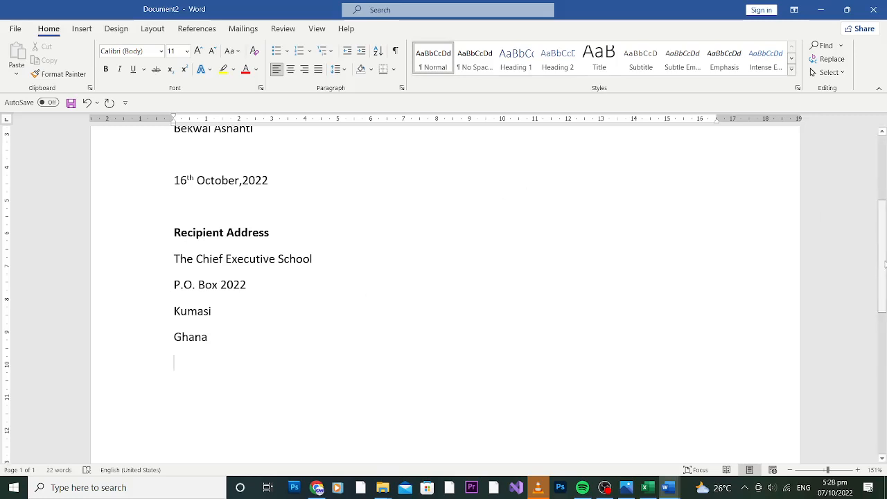
{"action": "key", "text": "Return"}
{"action": "type", "text": "Deat"}
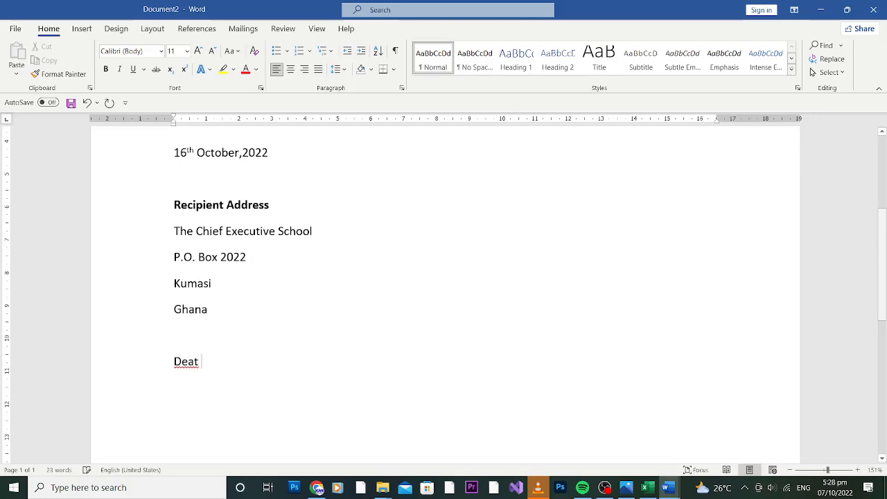
{"action": "key", "text": "BackSpace"}
{"action": "type", "text": "r"}
{"action": "type", "text": " Sir"}
{"action": "type", "text": ","}
{"action": "key", "text": "BackSpace"}
{"action": "type", "text": "/MAd"}
{"action": "key", "text": "BackSpace"}
{"action": "key", "text": "BackSpace"}
{"action": "type", "text": "adam"}
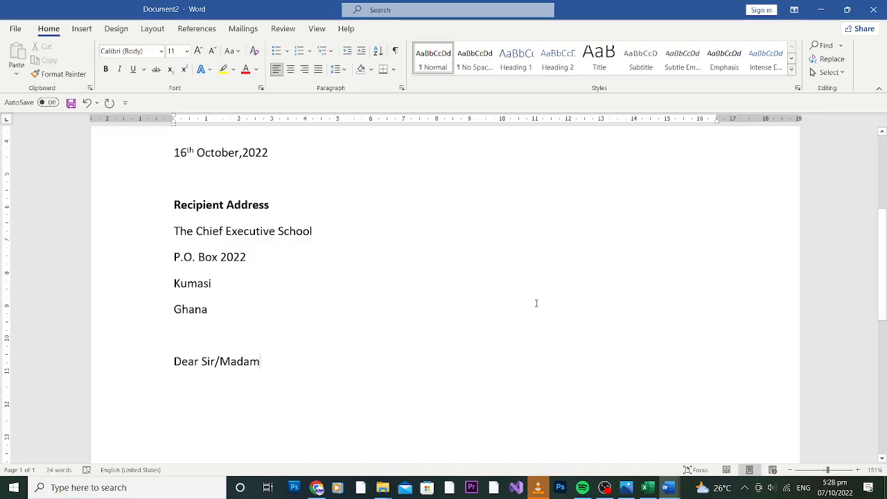
Extend the greeting with an alternative 'Dear' addressed to a named person
{"action": "mouse_move", "coordinate": [260, 360]}
{"action": "left_mouse_down"}
{"action": "mouse_move", "coordinate": [200, 361]}
{"action": "mouse_move", "coordinate": [260, 361]}
{"action": "left_mouse_up"}
{"action": "type", "text": "De"}
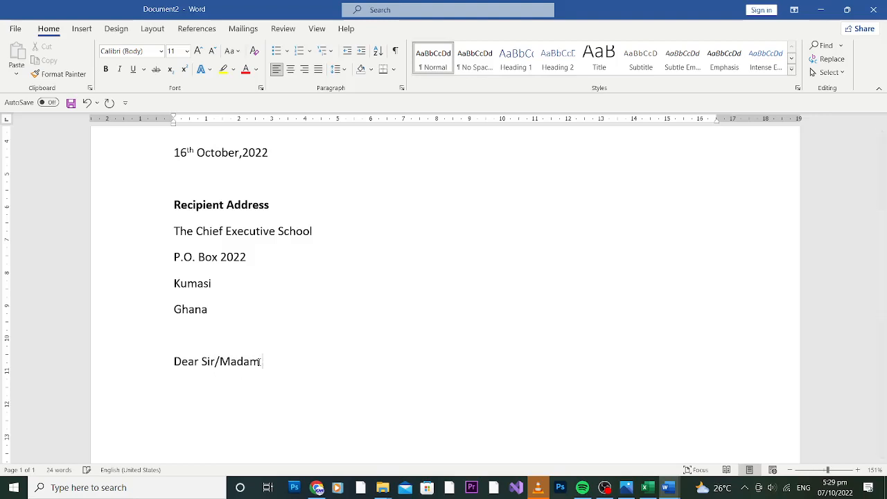
{"action": "key", "text": "BackSpace"}
{"action": "key", "text": "BackSpace"}
{"action": "key", "text": "BackSpace"}
{"action": "type", "text": "/ Dera"}
{"action": "key", "text": "BackSpace"}
{"action": "key", "text": "BackSpace"}
{"action": "type", "text": "arr"}
{"action": "key", "text": "BackSpace"}
{"action": "type", "text": "Daniel,"}
Type 'Heading/Subject' on a new line below the greeting
{"action": "key", "text": "Return"}
{"action": "type", "text": "Head"}
{"action": "type", "text": "ding"}
{"action": "key", "text": "BackSpace"}
{"action": "key", "text": "BackSpace"}
{"action": "key", "text": "BackSpace"}
{"action": "key", "text": "BackSpace"}
{"action": "type", "text": "ing/SUb"}
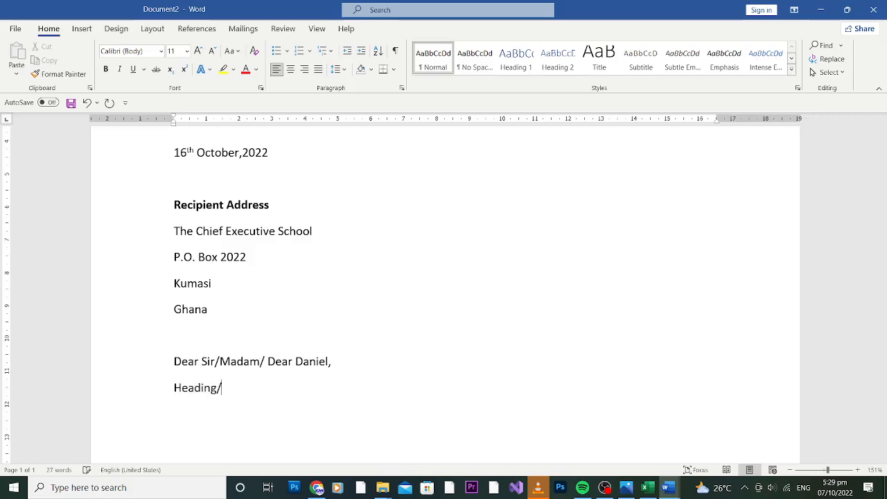
{"action": "key", "text": "BackSpace"}
{"action": "key", "text": "BackSpace"}
{"action": "type", "text": "ubject"}
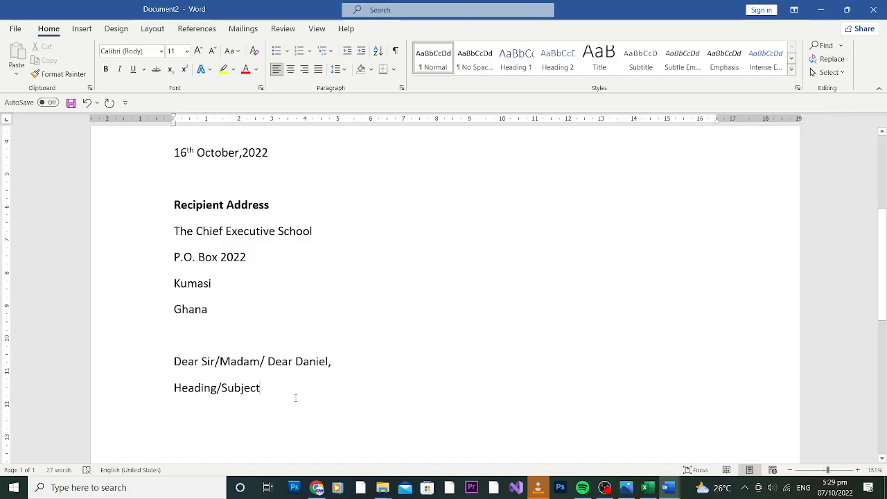
Insert a bold 'Salutation' label on a new line above the greeting
{"action": "left_click", "coordinate": [187, 345]}
{"action": "key", "text": "Return"}
{"action": "type", "text": "Sal"}
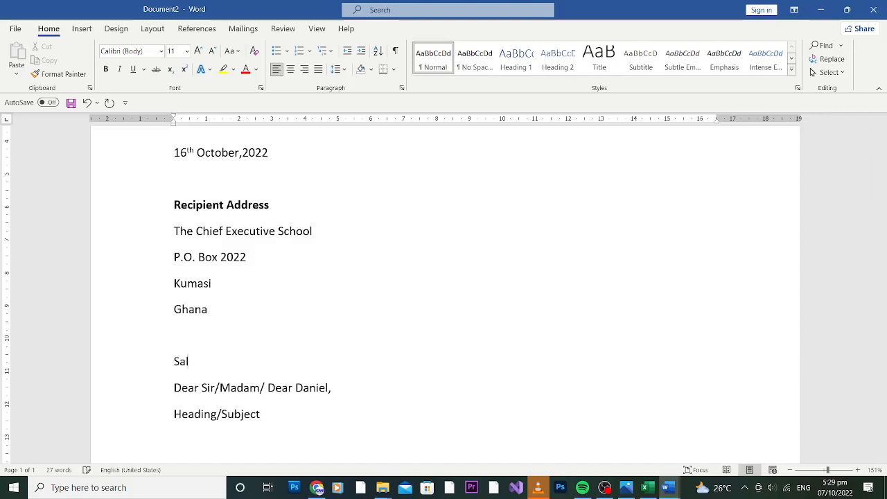
{"action": "type", "text": "utation"}
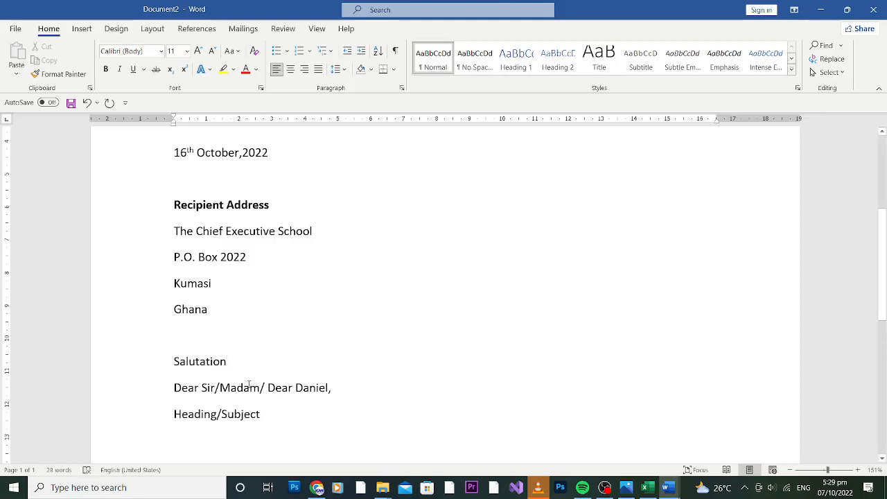
{"action": "left_click_drag", "start_coordinate": [231, 361], "coordinate": [170, 366]}
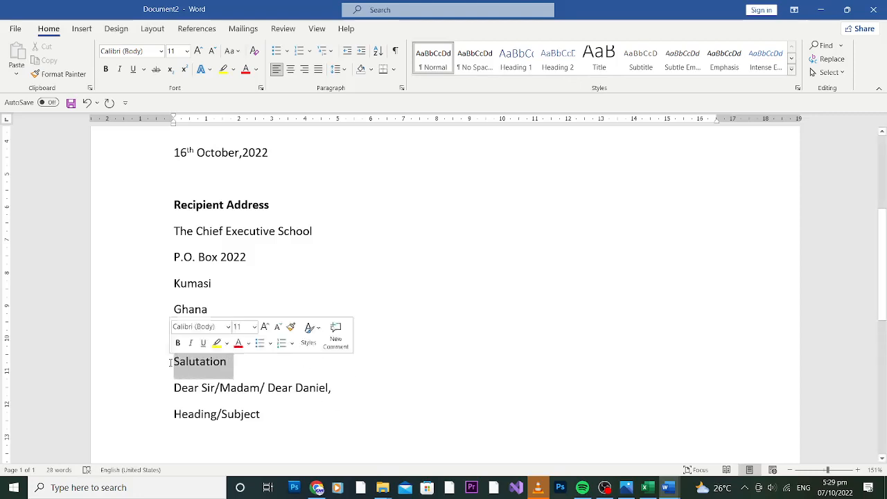
{"action": "key", "text": "ctrl+b"}
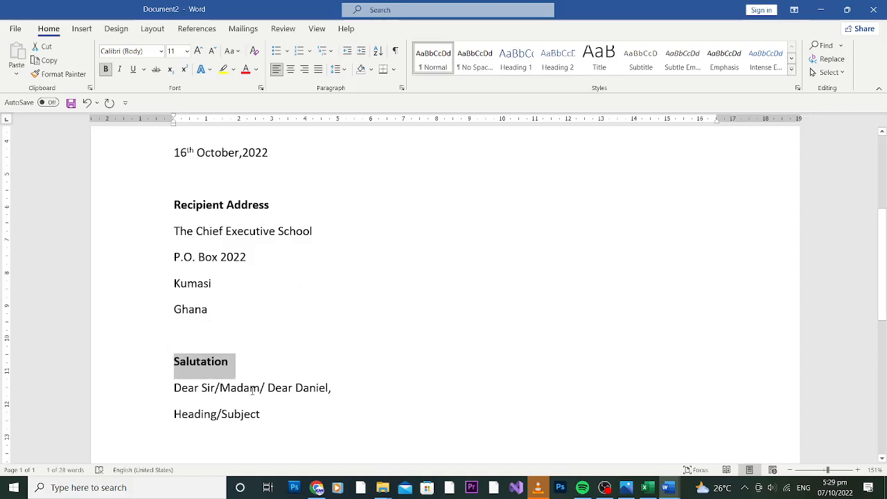
Make the Heading/Subject label bold and move to the line below it
{"action": "left_click_drag", "start_coordinate": [273, 414], "coordinate": [177, 415]}
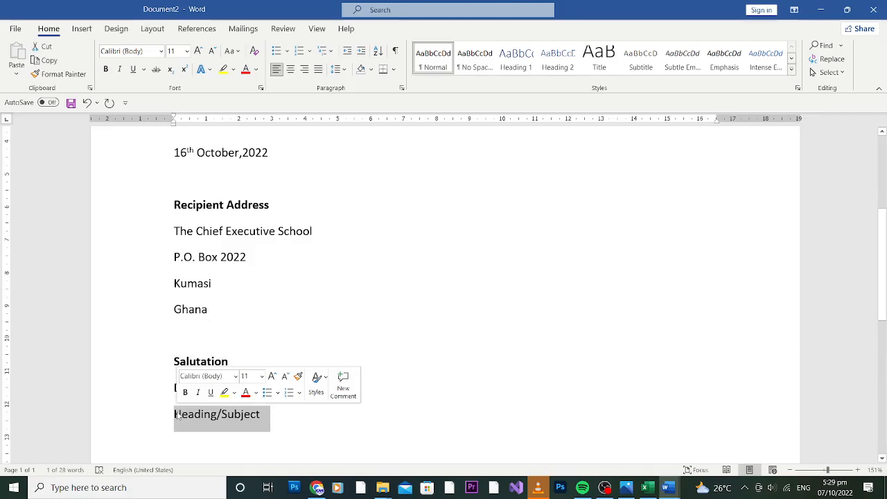
{"action": "left_click", "coordinate": [185, 393]}
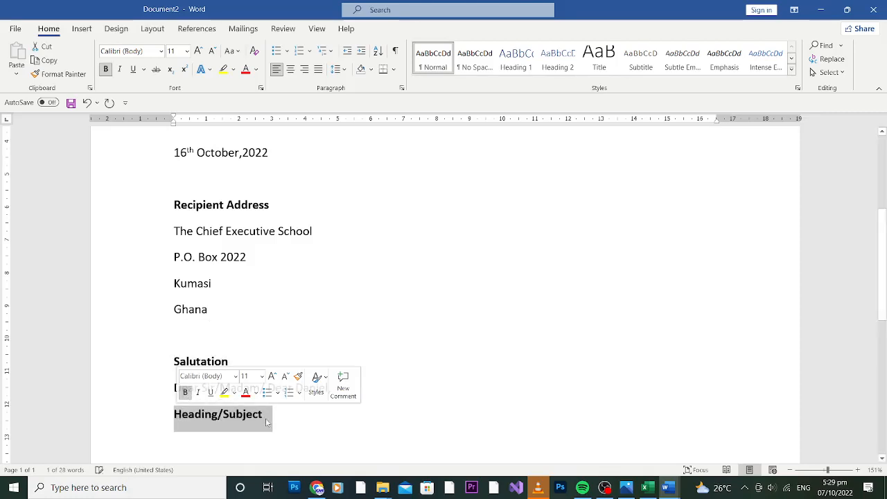
{"action": "left_click", "coordinate": [290, 419]}
{"action": "key", "text": "Down"}
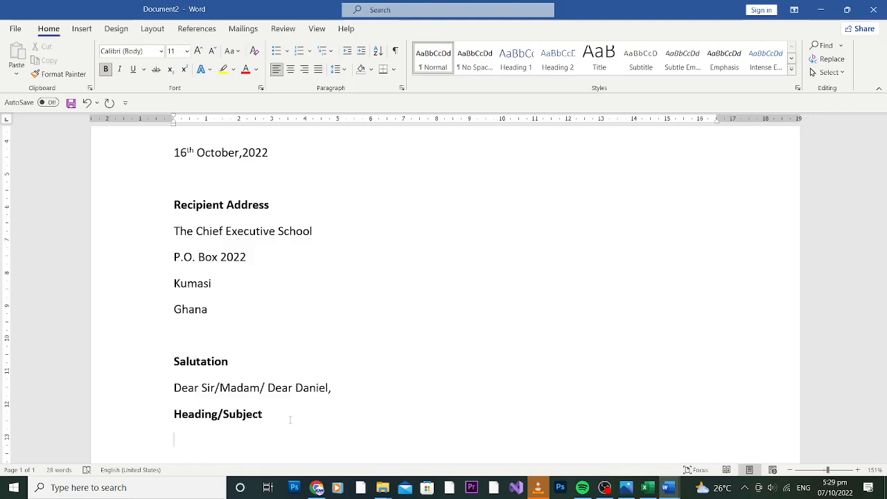
Type 'Application for Employment As Software Developer' on the line below Heading/Subject
{"action": "type", "text": "Eml"}
{"action": "key", "text": "BackSpace"}
{"action": "key", "text": "BackSpace"}
{"action": "key", "text": "BackSpace"}
{"action": "type", "text": "Application"}
{"action": "key", "text": "BackSpace"}
{"action": "key", "text": "BackSpace"}
{"action": "key", "text": "BackSpace"}
{"action": "key", "text": "BackSpace"}
{"action": "key", "text": "BackSpace"}
{"action": "type", "text": "s"}
{"action": "key", "text": "BackSpace"}
{"action": "type", "text": "ation for"}
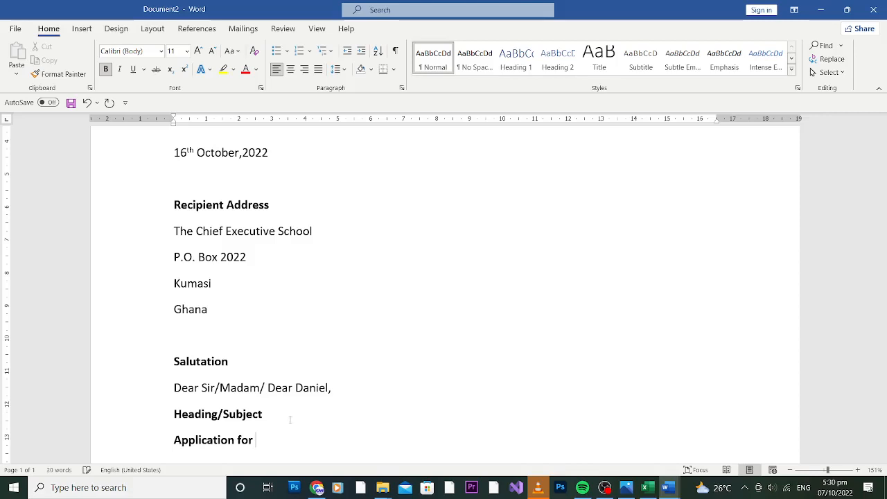
{"action": "type", "text": " Employment"}
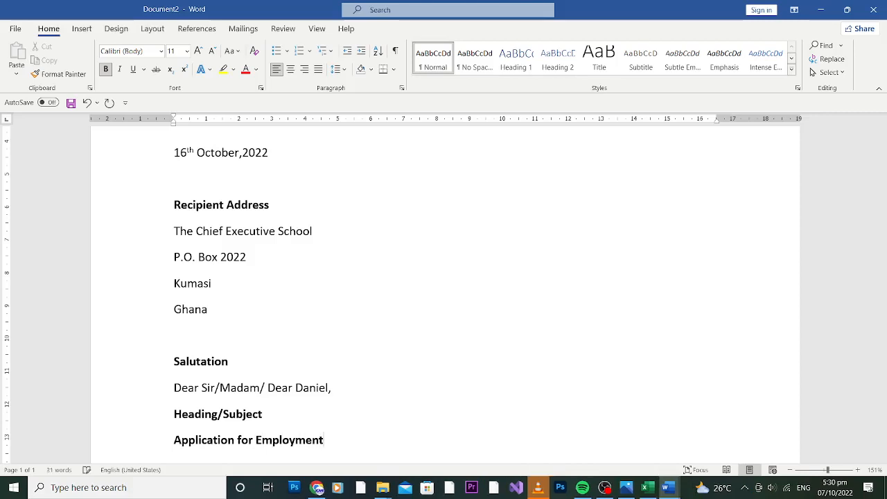
{"action": "type", "text": " As Software"}
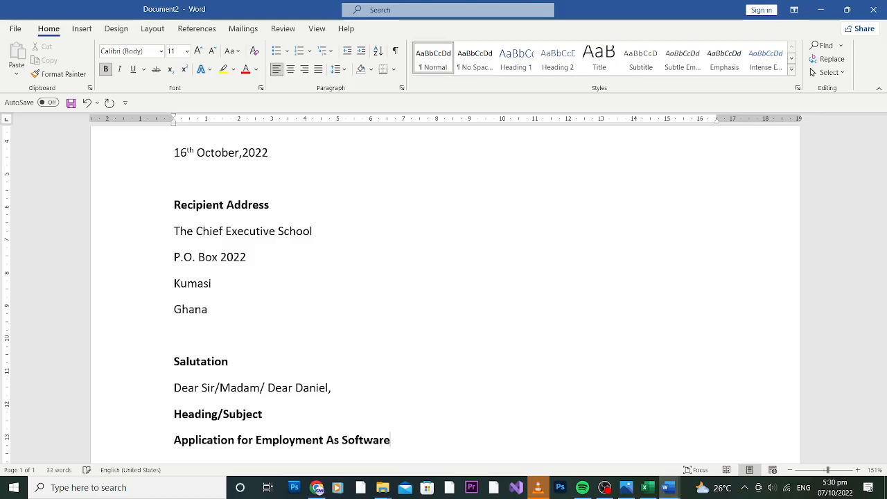
{"action": "type", "text": " Developer"}
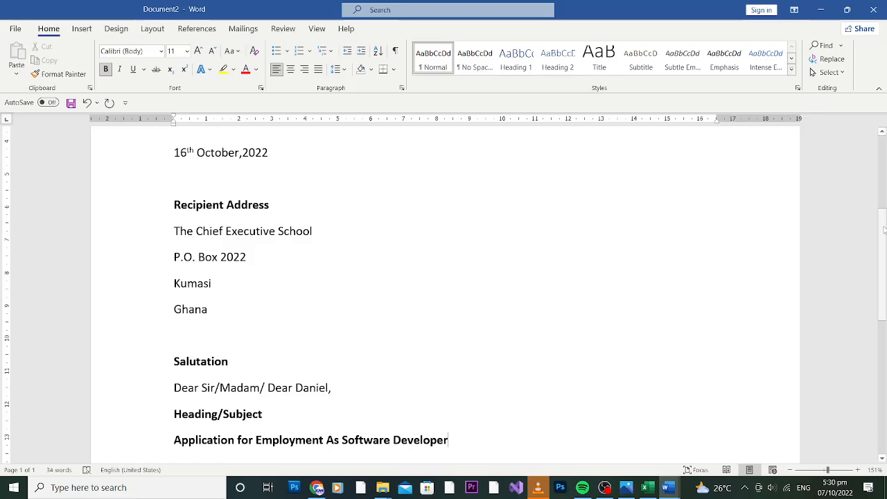
Select the new subject line for formatting
{"action": "scroll", "coordinate": [879, 292], "scroll_direction": "down", "scroll_amount": 2}
{"action": "scroll", "coordinate": [878, 291], "scroll_direction": "down", "scroll_amount": 1}
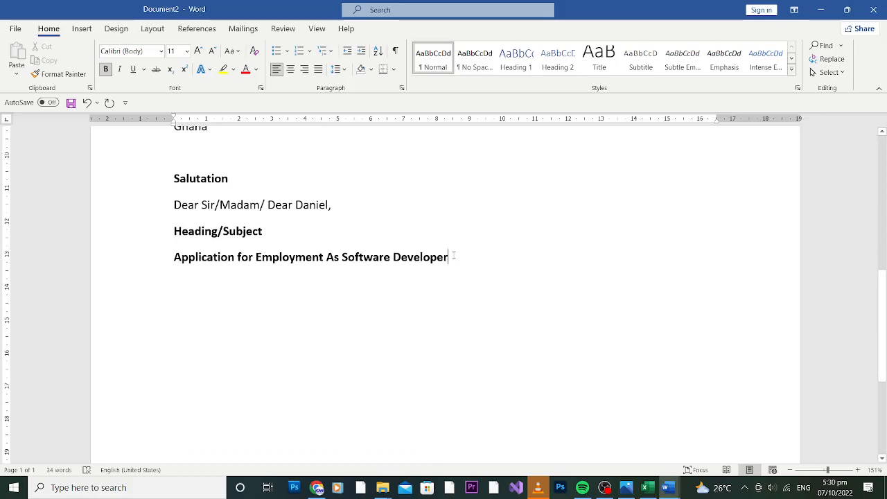
{"action": "left_click_drag", "start_coordinate": [451, 256], "coordinate": [449, 295]}
{"action": "left_click_drag", "start_coordinate": [452, 256], "coordinate": [174, 271]}
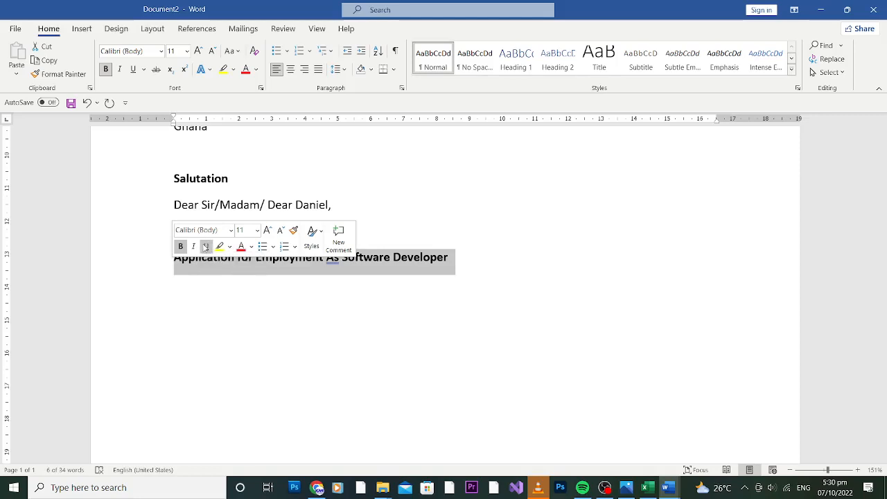
Underline the subject line 'Application for Employment As Software Developer'
{"action": "left_click", "coordinate": [135, 69]}
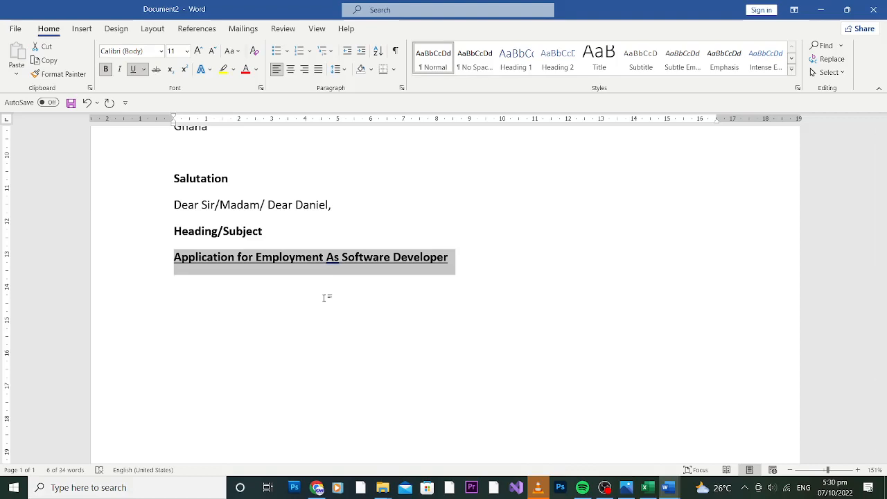
{"action": "left_click", "coordinate": [488, 234]}
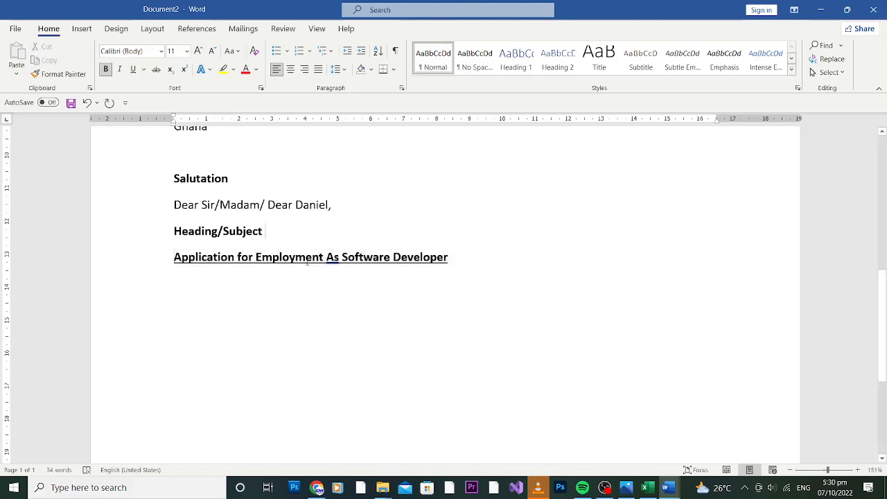
{"action": "left_click", "coordinate": [482, 270]}
Add a new line below the subject with test text 'kjbkjbkjbk' and select it
{"action": "key", "text": "Return"}
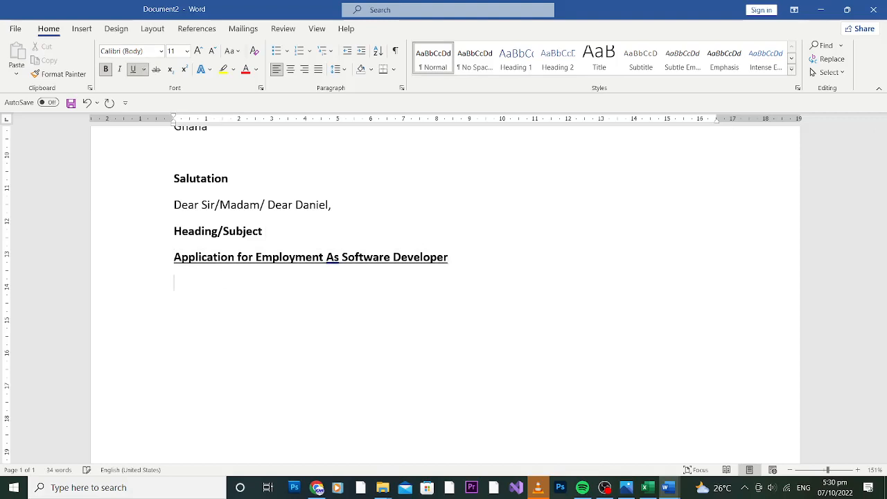
{"action": "type", "text": "kjbkjbkjbk"}
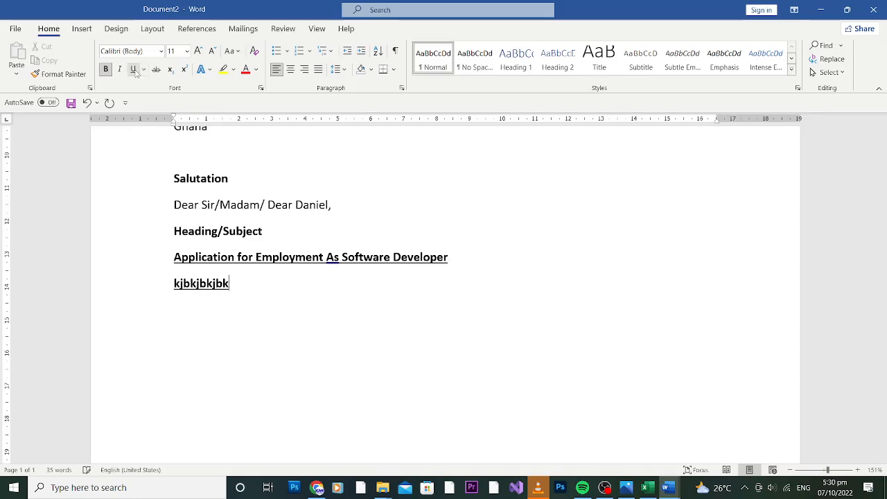
{"action": "left_click_drag", "start_coordinate": [235, 283], "coordinate": [173, 284]}
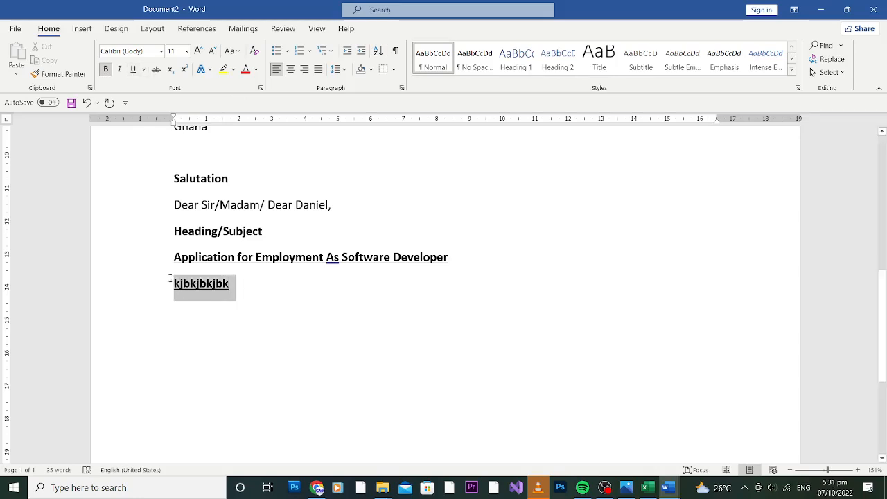
Turn off bold and underline on the test text 'kjbkjbkjbk', then delete it
{"action": "left_click", "coordinate": [105, 68]}
{"action": "left_click", "coordinate": [132, 68]}
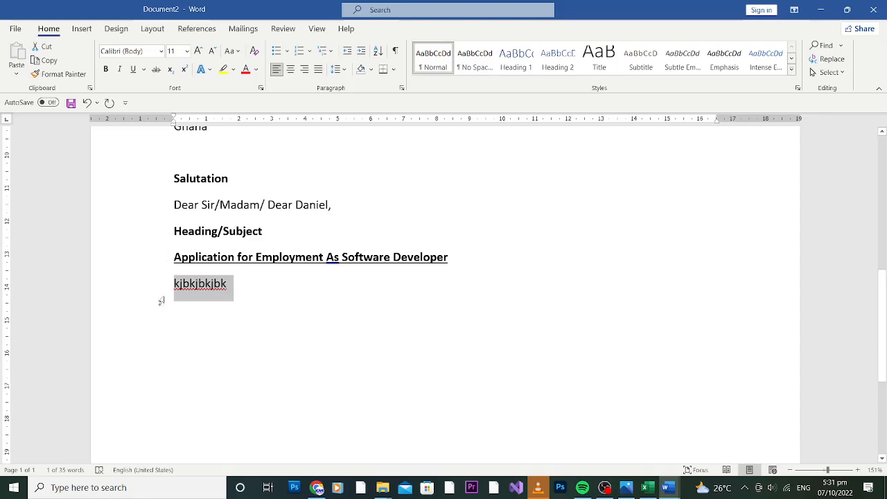
{"action": "left_click", "coordinate": [250, 288]}
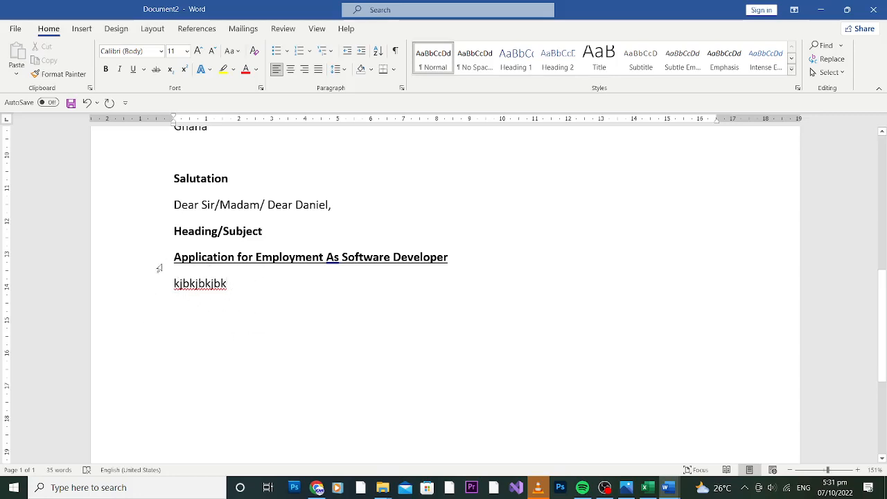
{"action": "key", "text": "BackSpace"}
{"action": "key", "text": "BackSpace"}
{"action": "key", "text": "BackSpace"}
{"action": "key", "text": "BackSpace"}
{"action": "key", "text": "BackSpace"}
{"action": "key", "text": "BackSpace"}
{"action": "key", "text": "BackSpace"}
{"action": "key", "text": "BackSpace"}
{"action": "key", "text": "BackSpace"}
{"action": "key", "text": "BackSpace"}
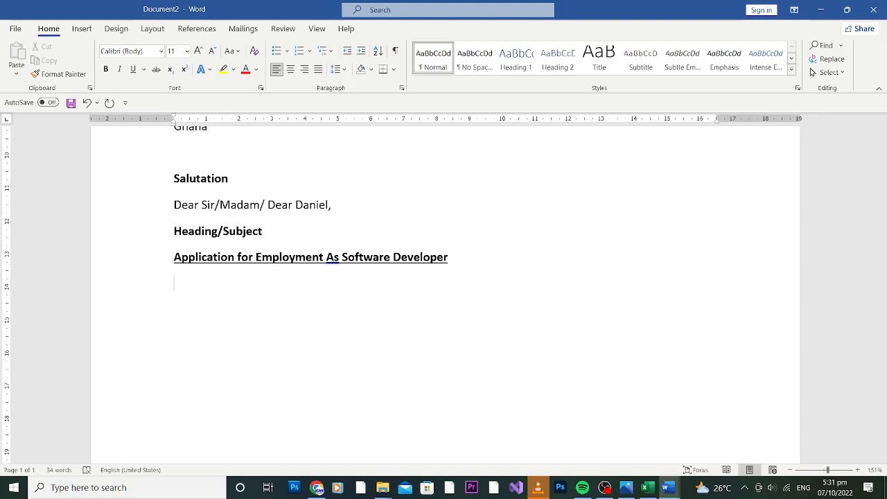
Type the heading 'Body' and make it bold
{"action": "type", "text": "Body"}
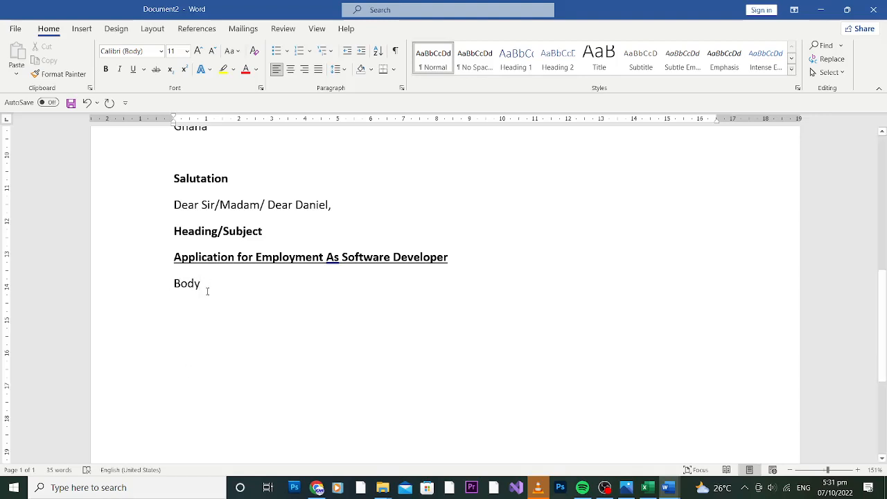
{"action": "left_click_drag", "start_coordinate": [204, 283], "coordinate": [162, 286]}
{"action": "type", "text": "B"}
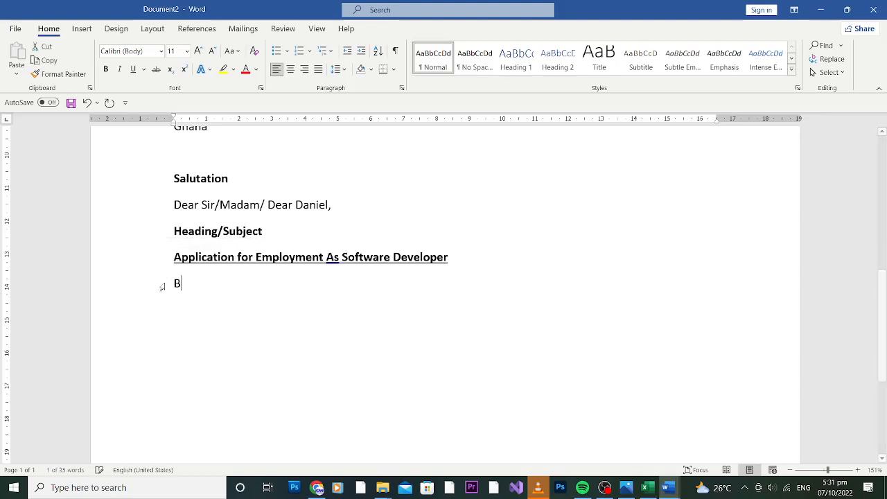
{"action": "key", "text": "BackSpace"}
{"action": "type", "text": "Body"}
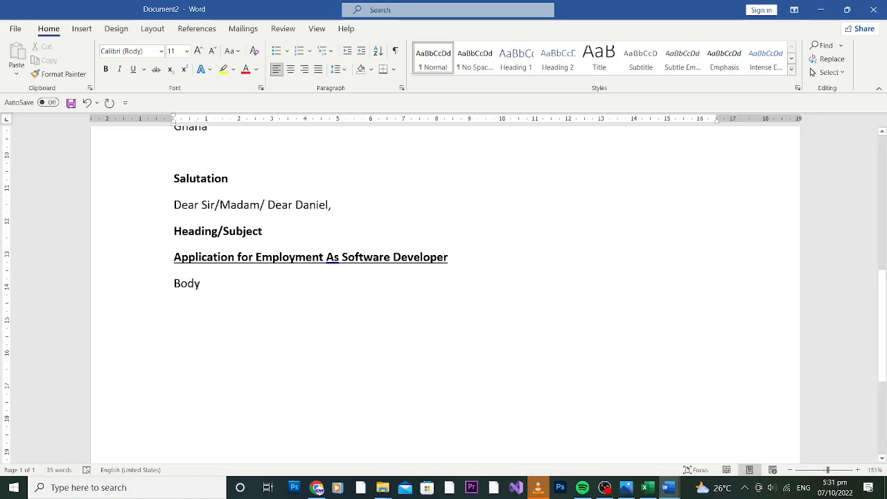
{"action": "left_click_drag", "start_coordinate": [195, 285], "coordinate": [170, 287]}
{"action": "left_click", "coordinate": [199, 286]}
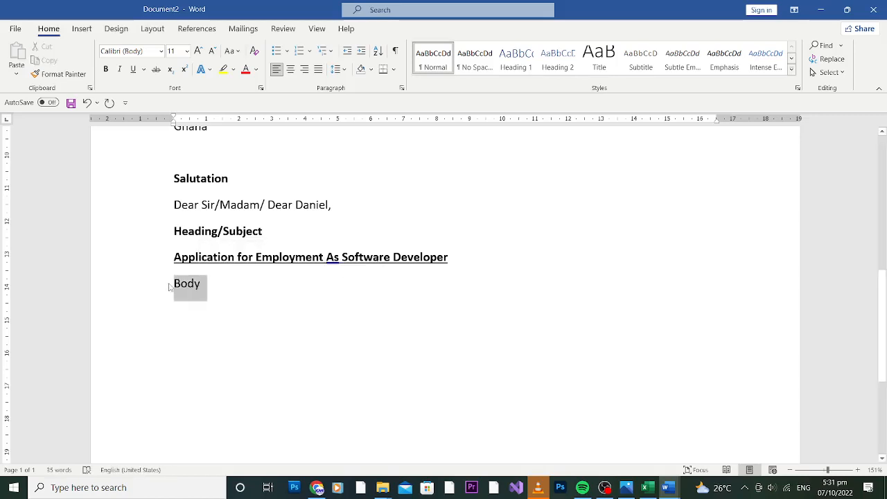
{"action": "key", "text": "ctrl+b"}
Add an 'INtroduction' line below Body
{"action": "left_click", "coordinate": [219, 288]}
{"action": "key", "text": "Return"}
{"action": "type", "text": "INtroduction"}
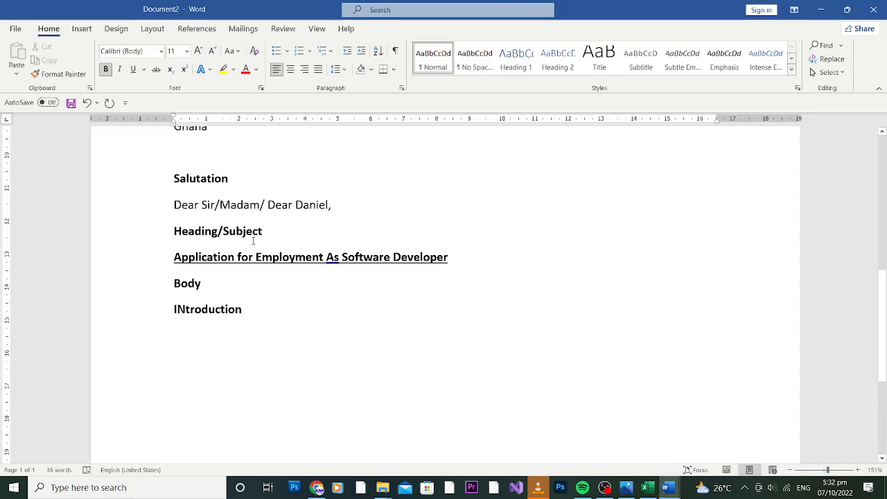
Number the outline 1. 2. 3. with Introduction, main message and Conclusion, then end the list
{"action": "left_click", "coordinate": [311, 51]}
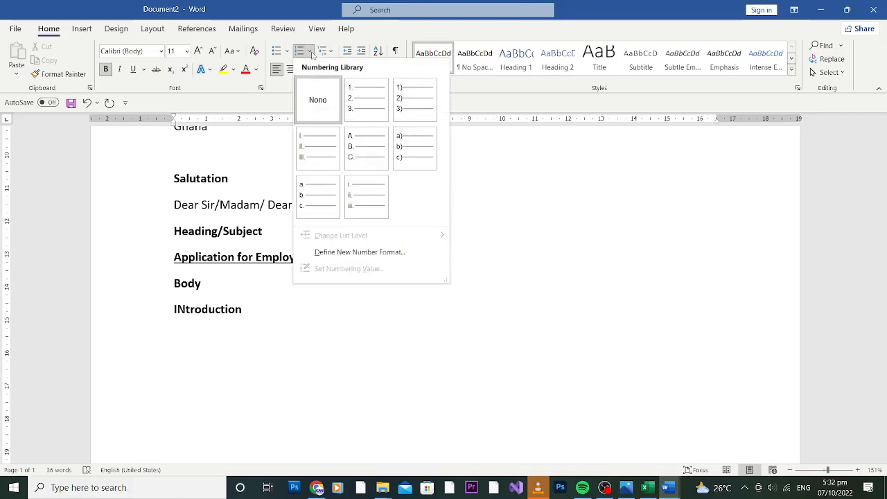
{"action": "left_click", "coordinate": [363, 104]}
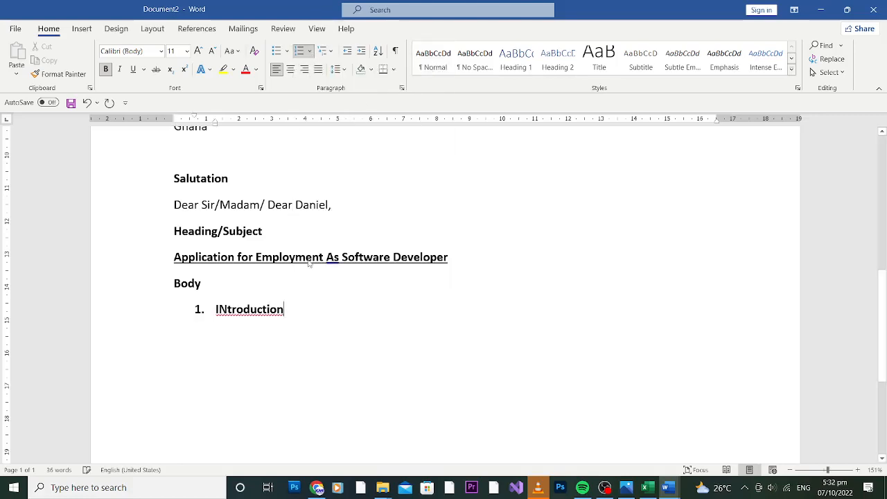
{"action": "key", "text": "Return"}
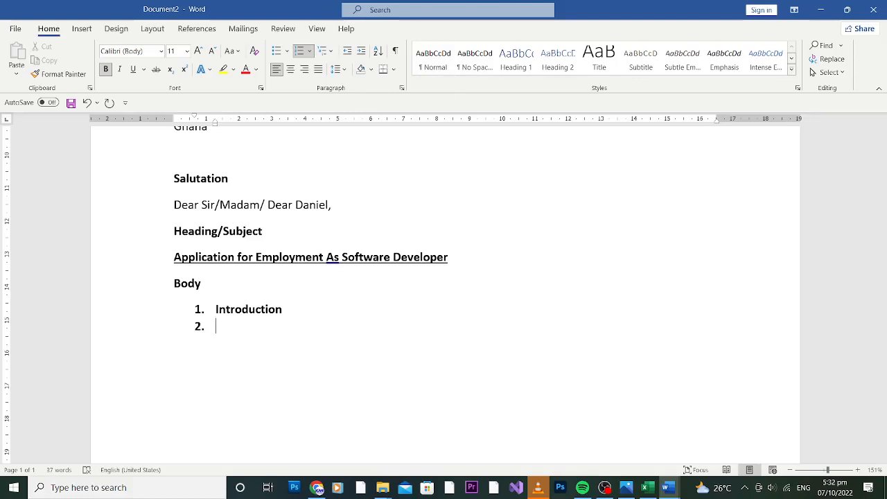
{"action": "type", "text": "main message"}
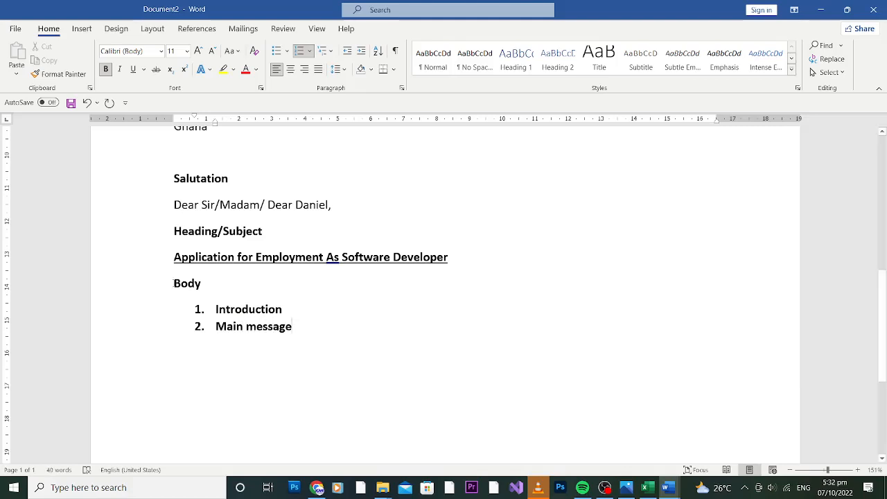
{"action": "key", "text": "Return"}
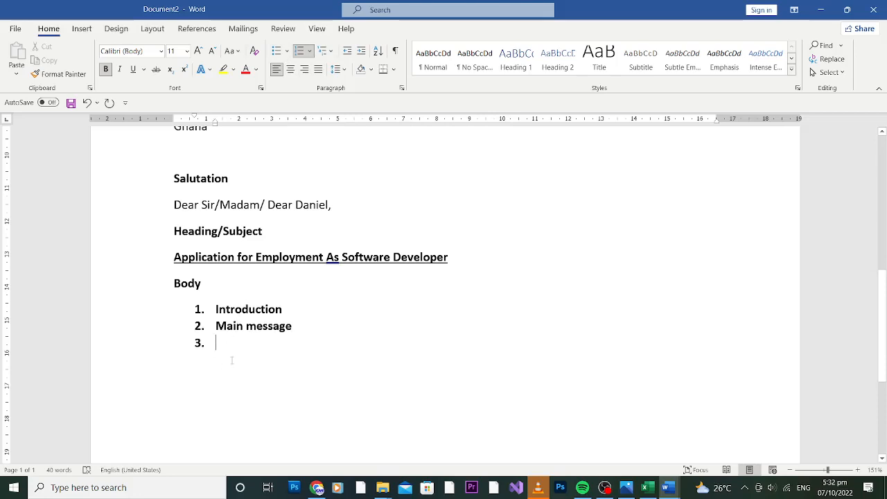
{"action": "type", "text": "Conclus"}
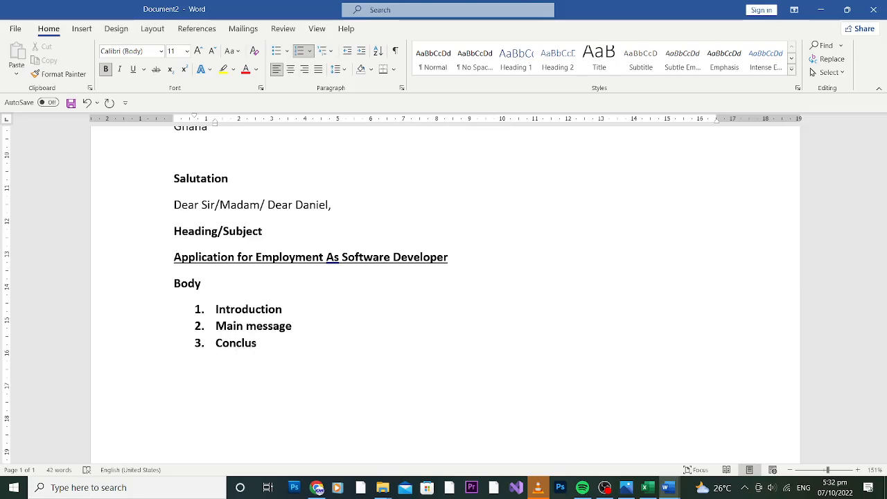
{"action": "type", "text": "ion"}
{"action": "key", "text": "Return"}
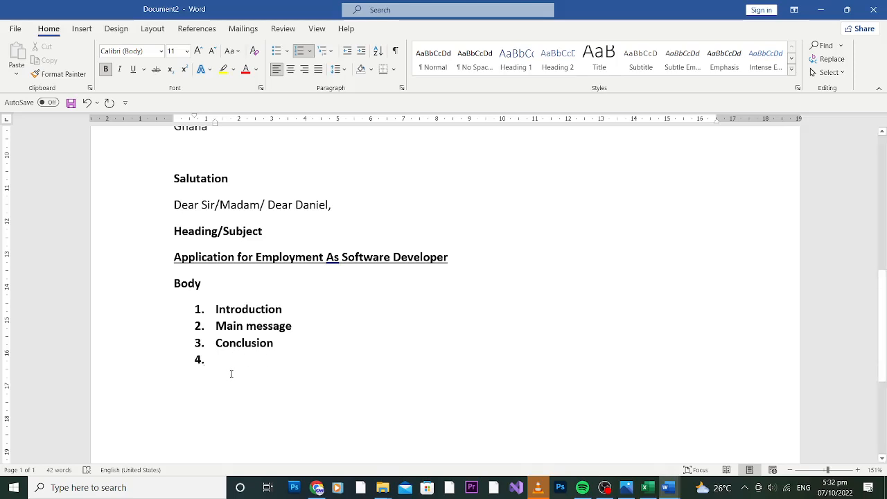
{"action": "key", "text": "BackSpace"}
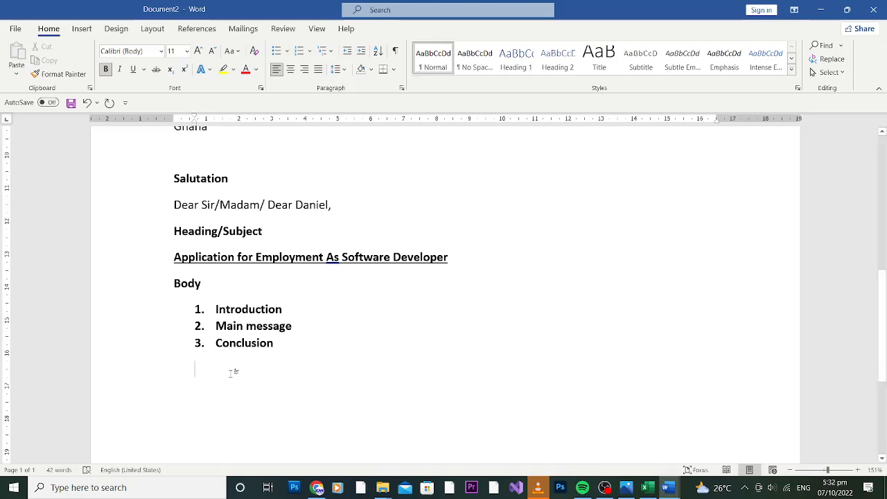
Add the heading 'Subscription' at the left margin after the list
{"action": "key", "text": "BackSpace"}
{"action": "type", "text": "S"}
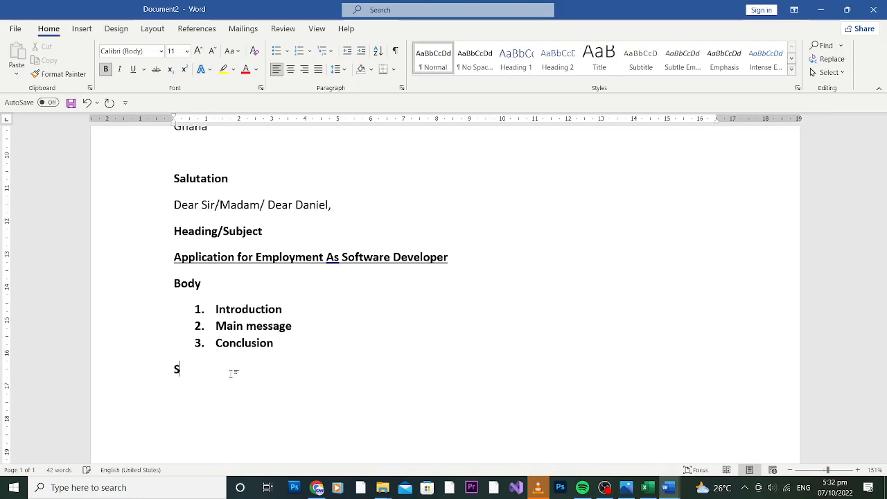
{"action": "type", "text": "ubscription"}
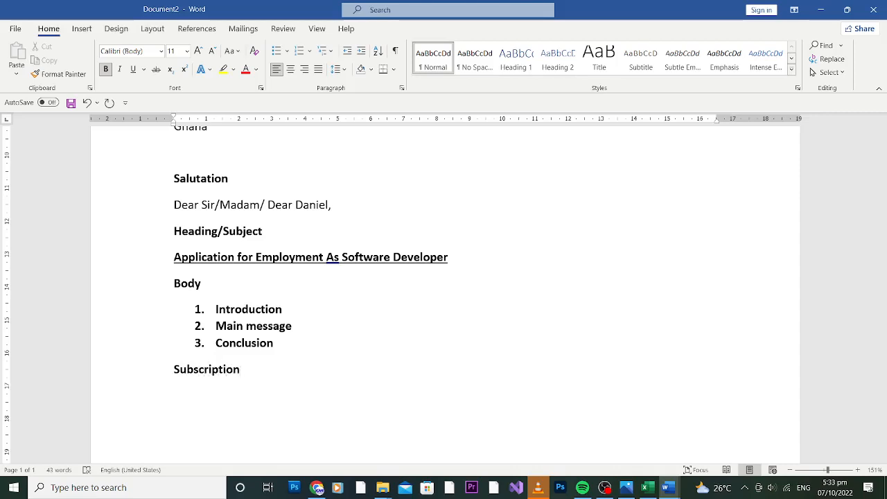
{"action": "key", "text": "Return"}
Type a non-bold 'Yours faithfully' line below Subscription
{"action": "type", "text": "Yours fait"}
{"action": "left_click_drag", "start_coordinate": [230, 395], "coordinate": [173, 395]}
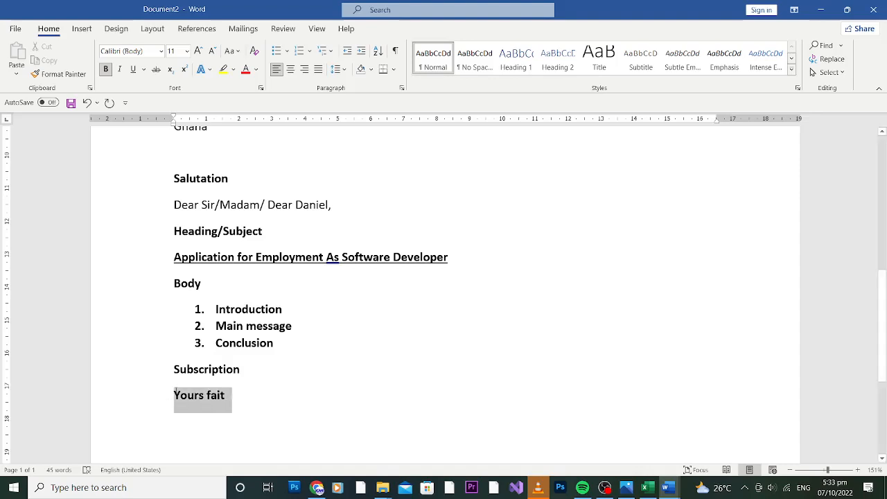
{"action": "key", "text": "ctrl+b"}
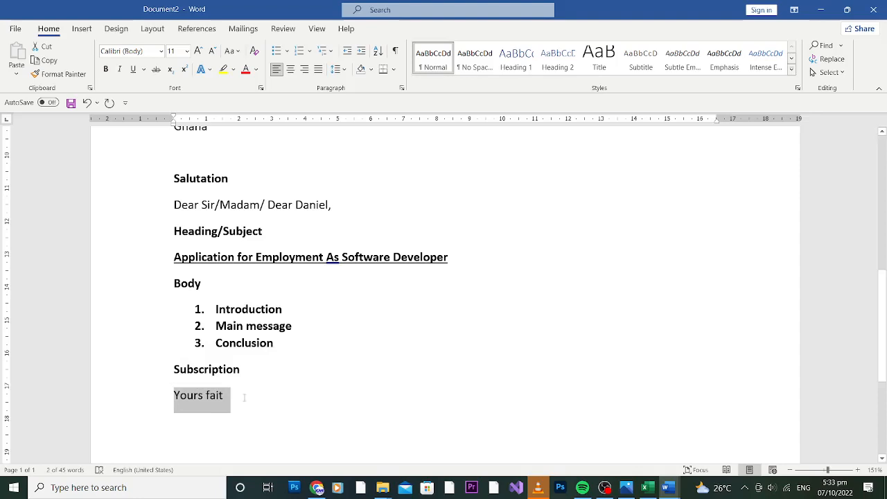
{"action": "left_click", "coordinate": [243, 397]}
{"action": "type", "text": "hfa"}
{"action": "key", "text": "BackSpace"}
{"action": "type", "text": "ully"}
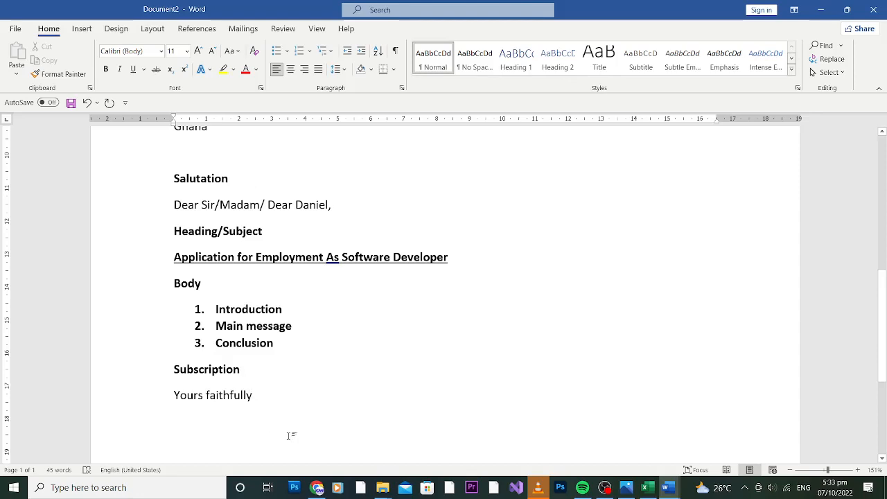
Add 'Signature' and 'Your Name' lines below Yours faithfully
{"action": "key", "text": "Return"}
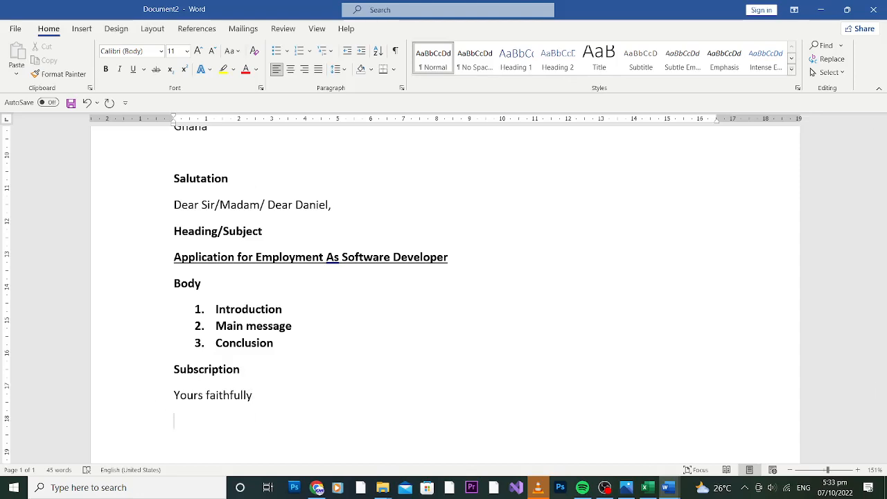
{"action": "type", "text": "Signature"}
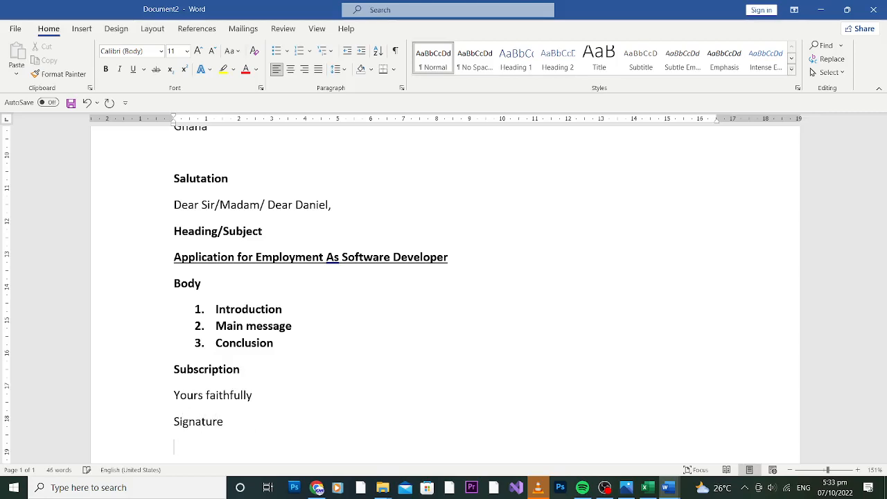
{"action": "key", "text": "Return"}
{"action": "type", "text": "Your Name"}
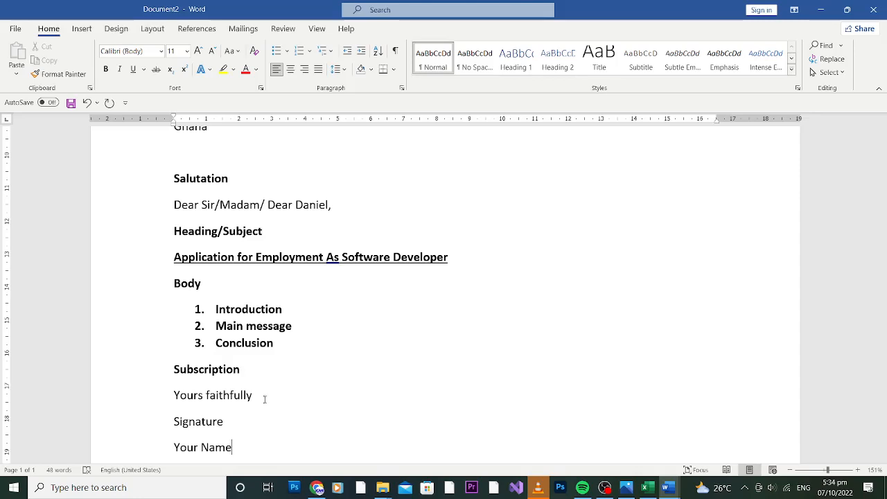
Add a '(Phone number)' line below Your Name
{"action": "type", "text": "("}
{"action": "key", "text": "BackSpace"}
{"action": "key", "text": "Return"}
{"action": "type", "text": "("}
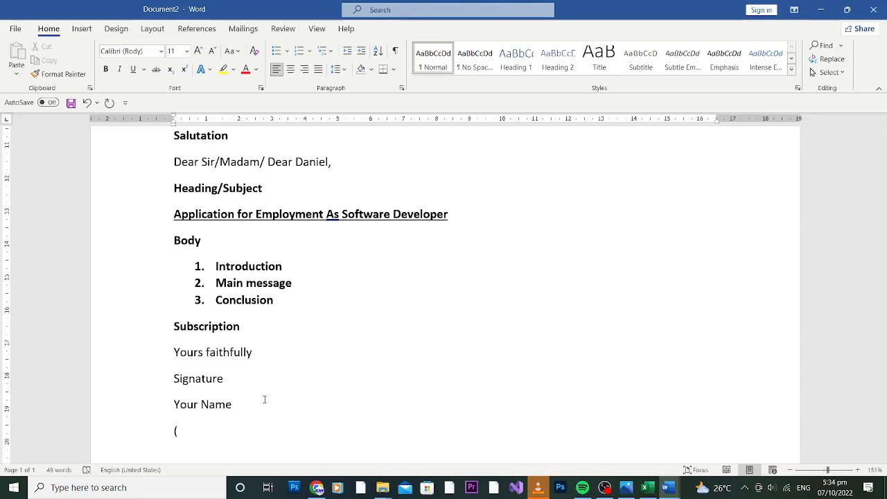
{"action": "type", "text": "Phone numner"}
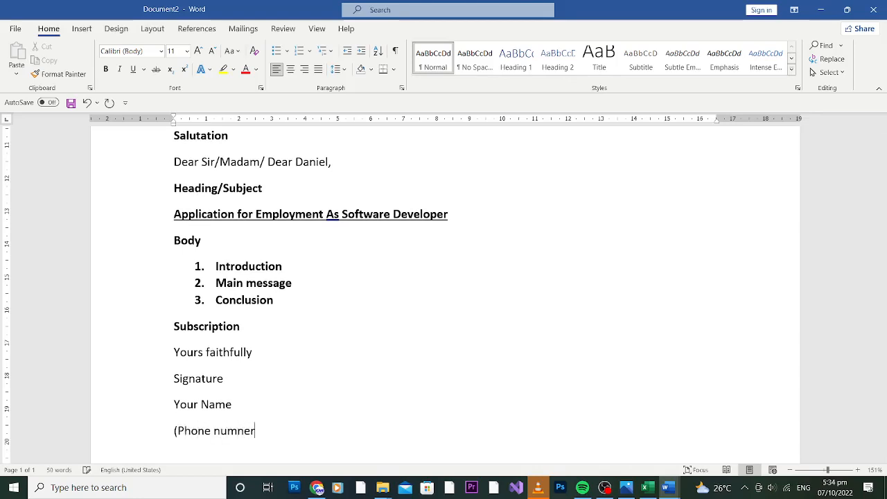
{"action": "key", "text": "BackSpace"}
{"action": "key", "text": "BackSpace"}
{"action": "key", "text": "BackSpace"}
{"action": "type", "text": "ber)"}
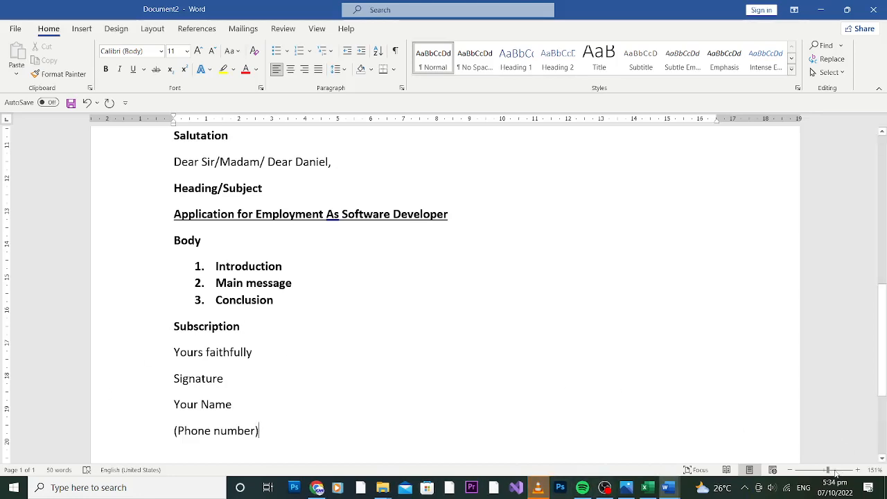
{"action": "left_click_drag", "start_coordinate": [828, 471], "coordinate": [823, 471]}
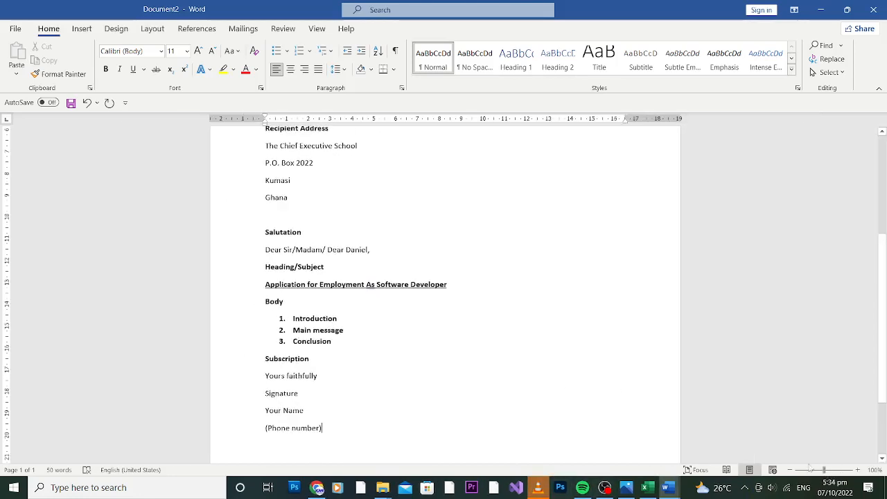
{"action": "scroll", "coordinate": [825, 387], "scroll_direction": "up", "scroll_amount": 5}
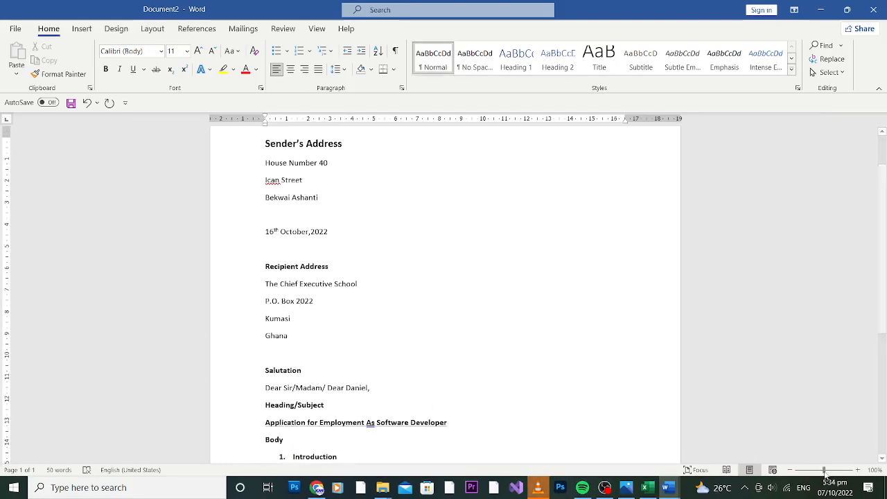
{"action": "left_click_drag", "start_coordinate": [823, 470], "coordinate": [817, 471]}
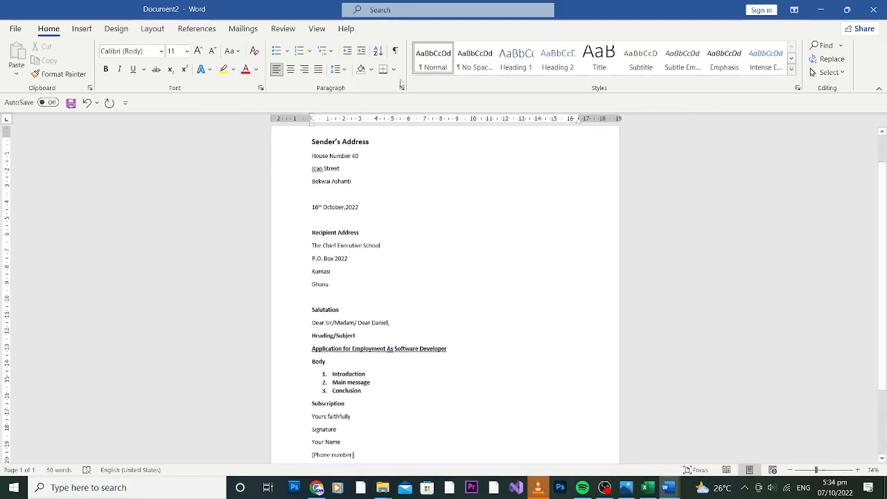
{"action": "left_click_drag", "start_coordinate": [350, 179], "coordinate": [300, 140]}
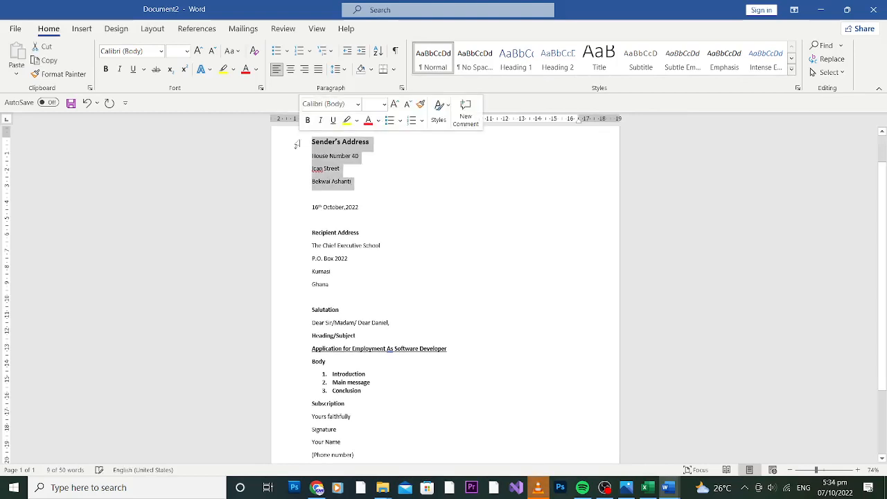
{"action": "left_click", "coordinate": [314, 143]}
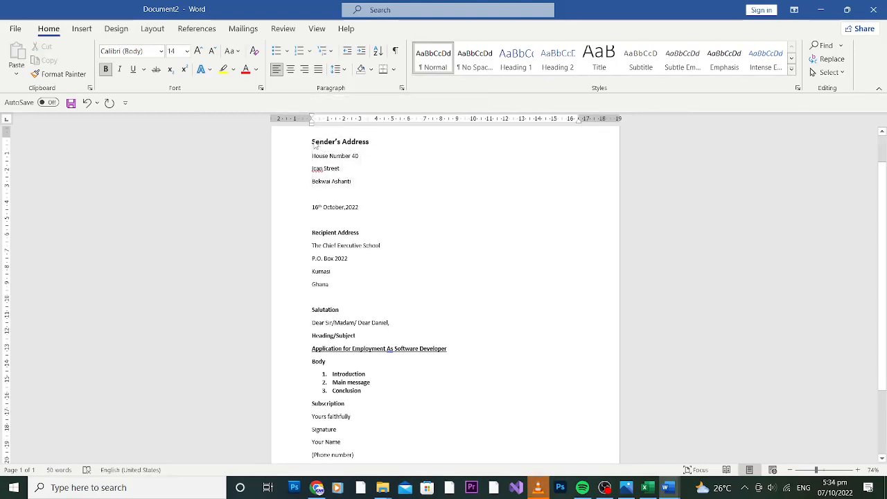
{"action": "triple_click", "coordinate": [356, 211]}
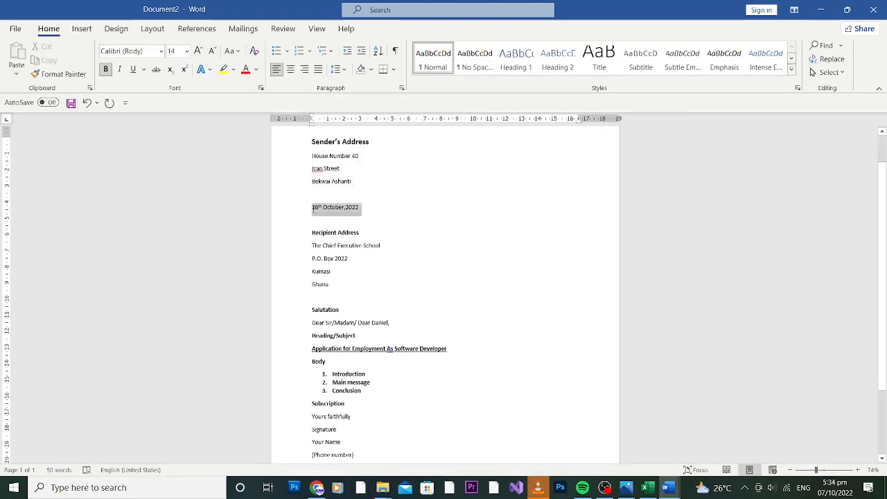
{"action": "left_click_drag", "start_coordinate": [366, 237], "coordinate": [312, 235]}
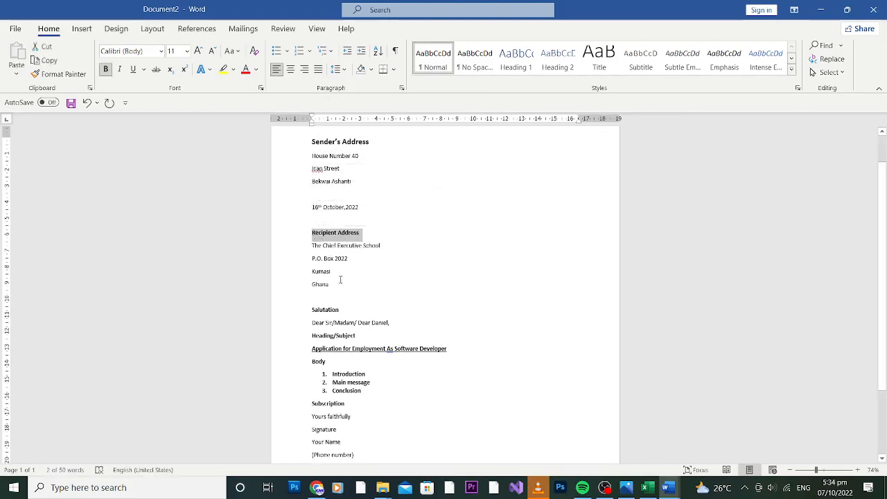
{"action": "left_click_drag", "start_coordinate": [340, 276], "coordinate": [312, 244]}
{"action": "left_click", "coordinate": [345, 303]}
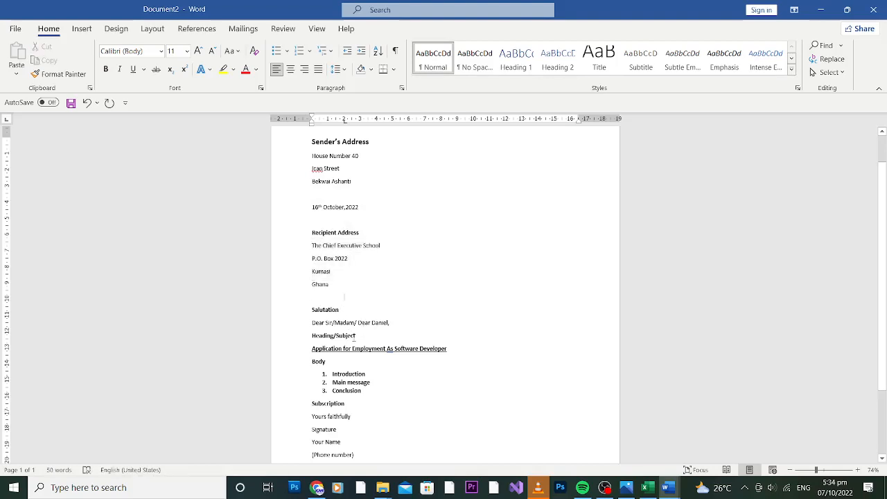
{"action": "left_click_drag", "start_coordinate": [355, 336], "coordinate": [319, 342]}
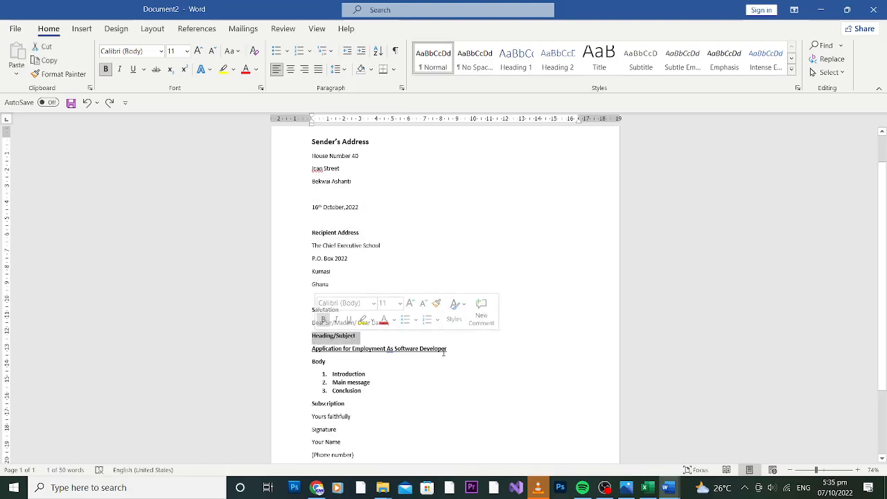
{"action": "left_click_drag", "start_coordinate": [446, 349], "coordinate": [306, 356]}
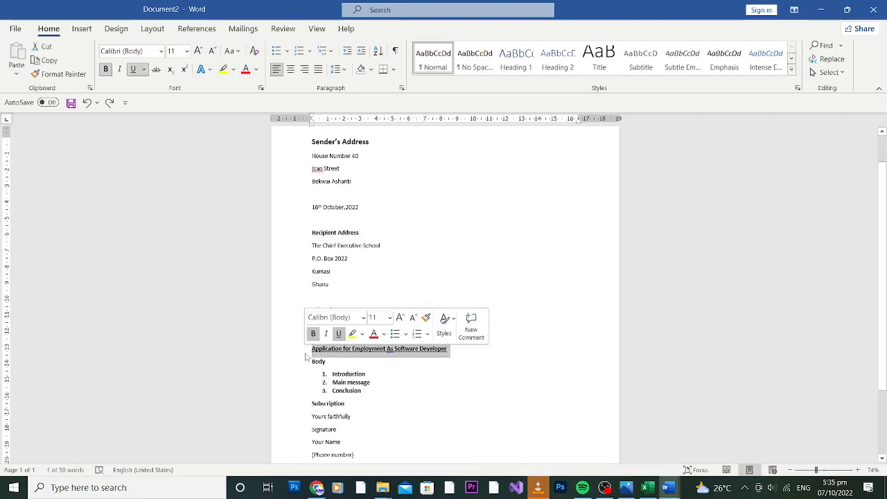
{"action": "left_click_drag", "start_coordinate": [372, 393], "coordinate": [315, 369]}
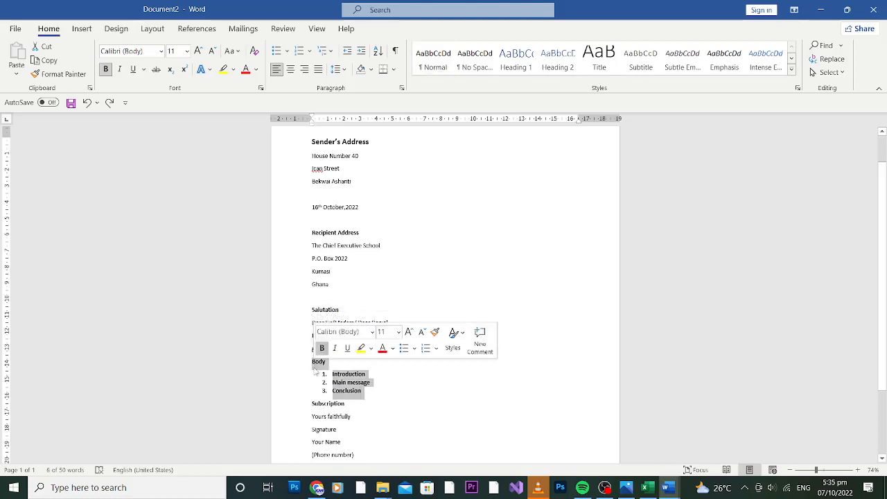
{"action": "left_click", "coordinate": [371, 380]}
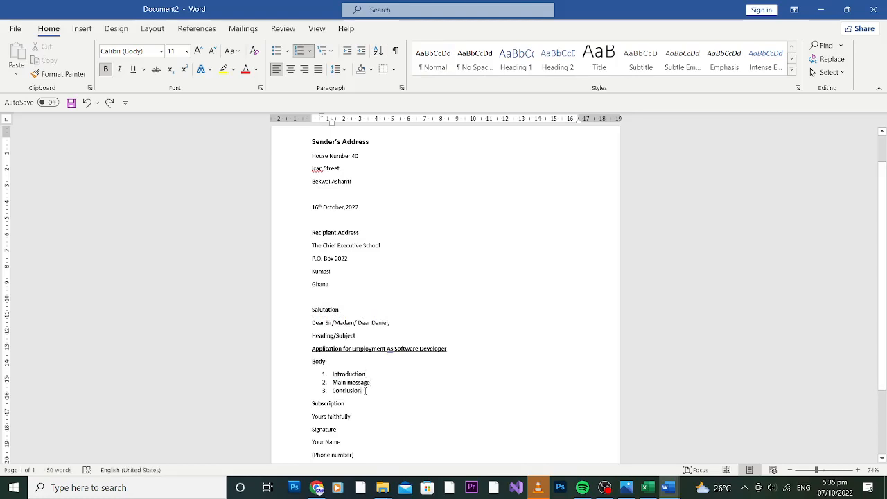
{"action": "scroll", "coordinate": [800, 232], "scroll_direction": "down", "scroll_amount": 2}
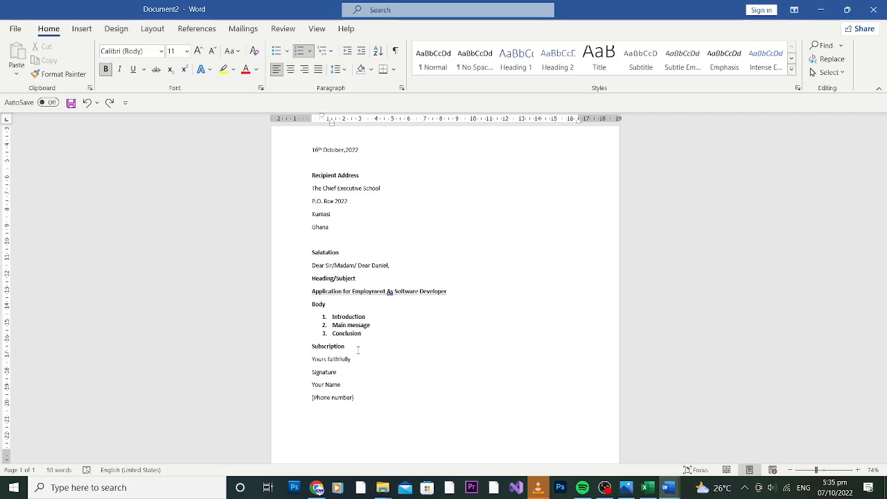
{"action": "left_click_drag", "start_coordinate": [358, 350], "coordinate": [304, 348]}
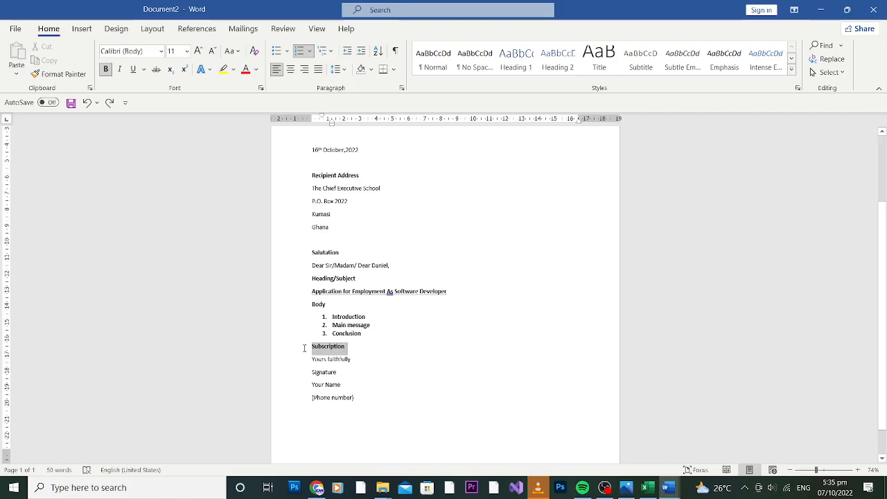
{"action": "left_click", "coordinate": [362, 369]}
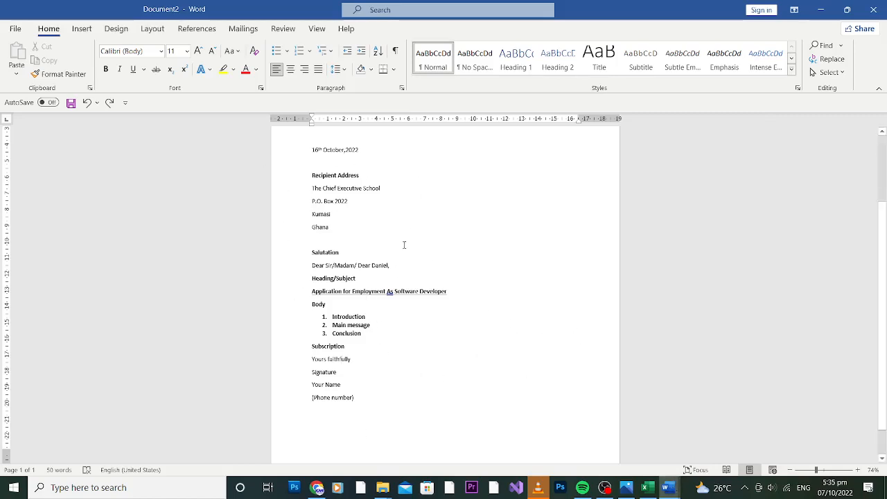
{"action": "left_click_drag", "start_coordinate": [884, 235], "coordinate": [885, 197]}
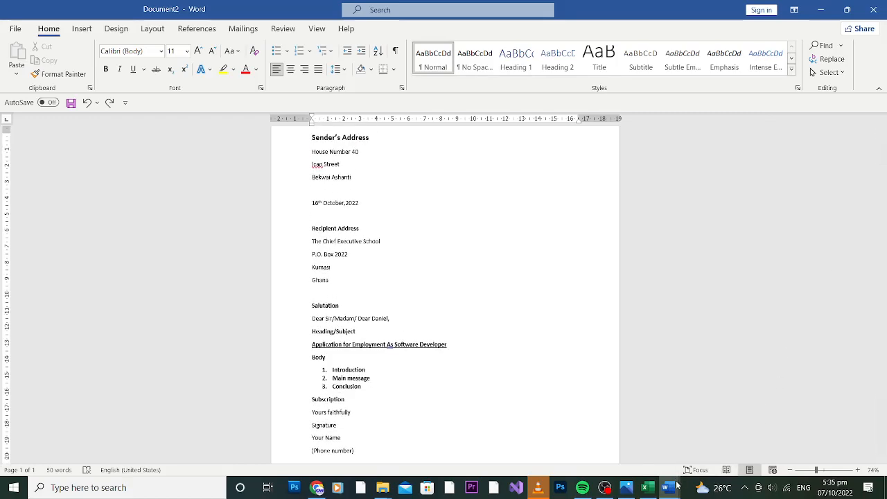
Switch to the 'formal letter' document and review its address blocks
{"action": "left_click", "coordinate": [674, 489]}
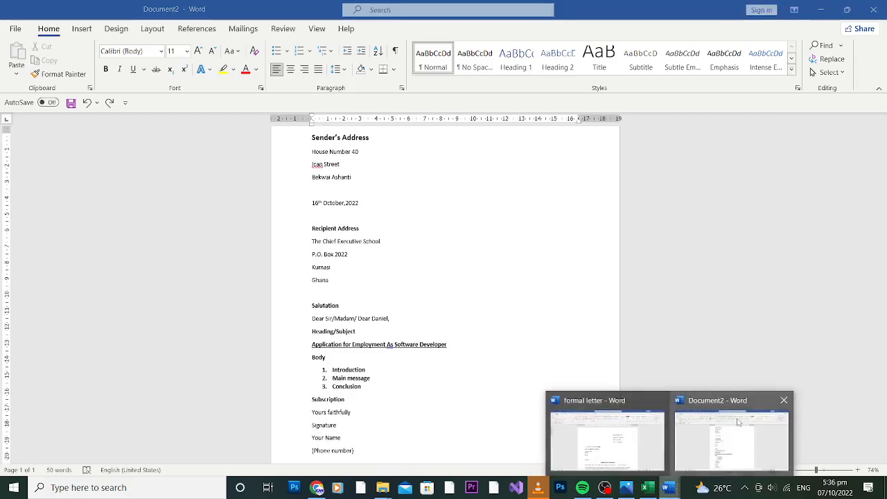
{"action": "left_click", "coordinate": [602, 436]}
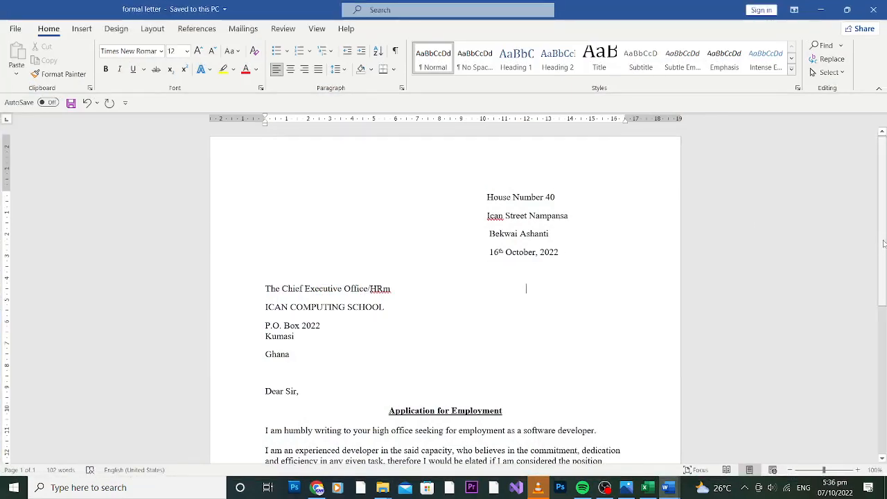
{"action": "scroll", "coordinate": [881, 246], "scroll_direction": "down", "scroll_amount": 1}
{"action": "scroll", "coordinate": [875, 259], "scroll_direction": "up", "scroll_amount": 1}
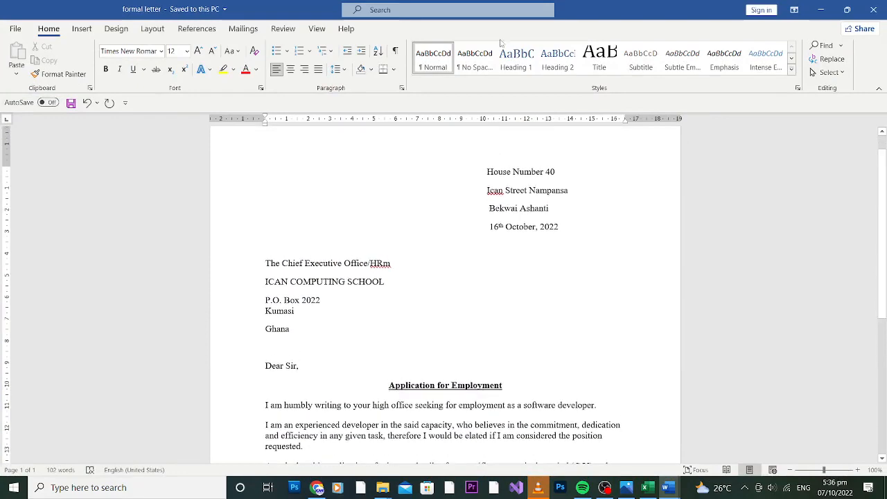
{"action": "left_click_drag", "start_coordinate": [486, 172], "coordinate": [572, 237]}
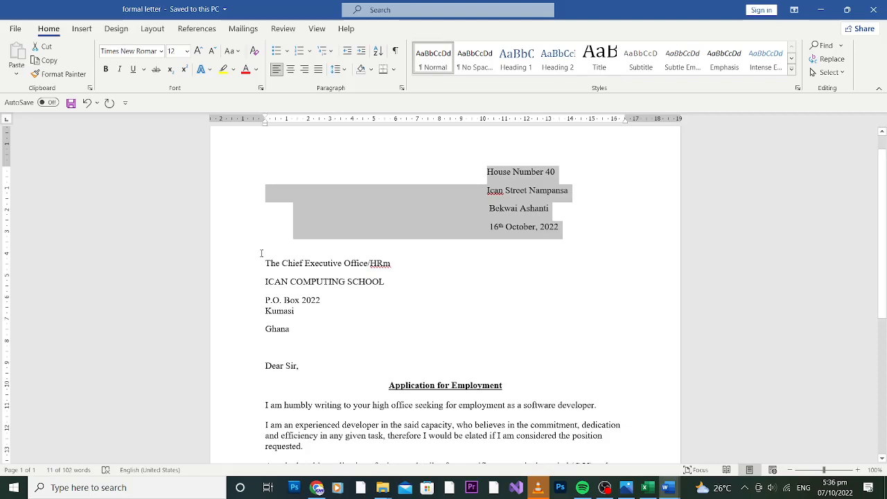
{"action": "left_click", "coordinate": [295, 247]}
{"action": "left_click_drag", "start_coordinate": [294, 246], "coordinate": [303, 330]}
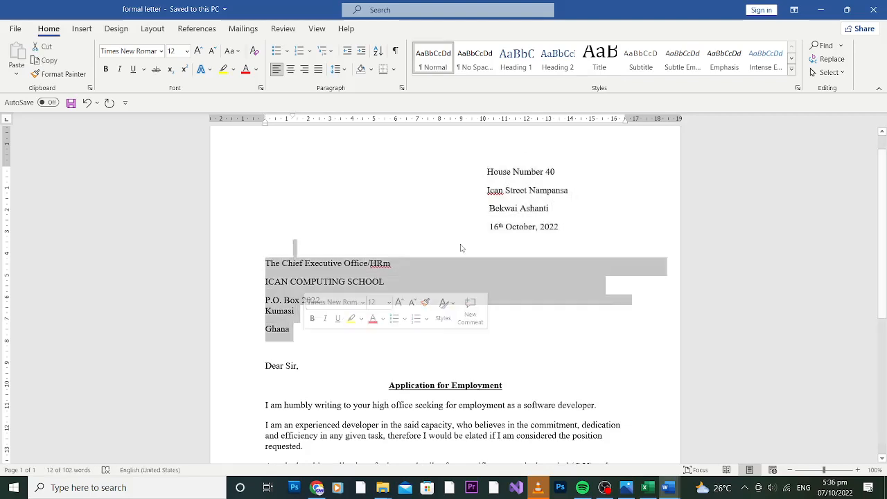
Insert a blank line between Bekwai Ashanti and the date
{"action": "left_click", "coordinate": [572, 208]}
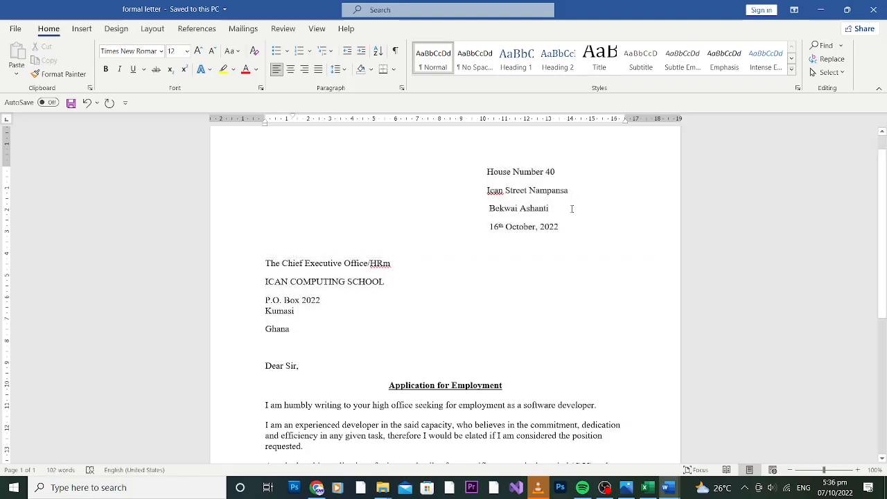
{"action": "key", "text": "Return"}
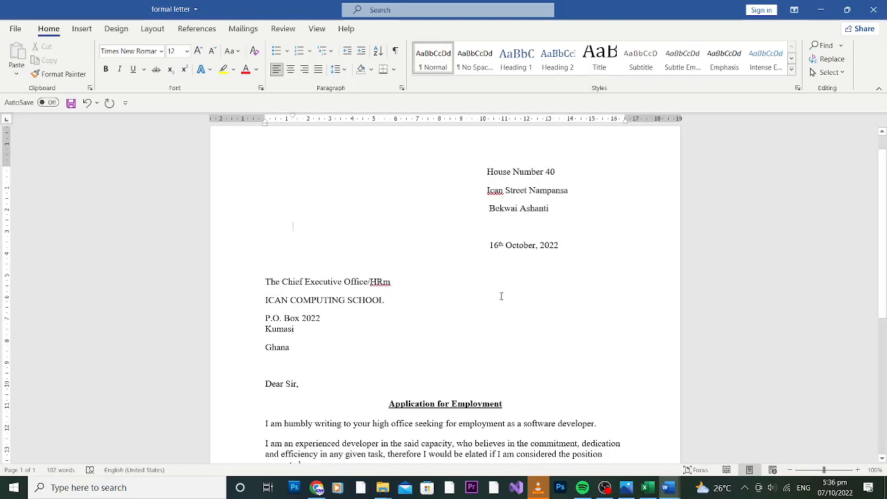
{"action": "left_click_drag", "start_coordinate": [305, 393], "coordinate": [264, 385]}
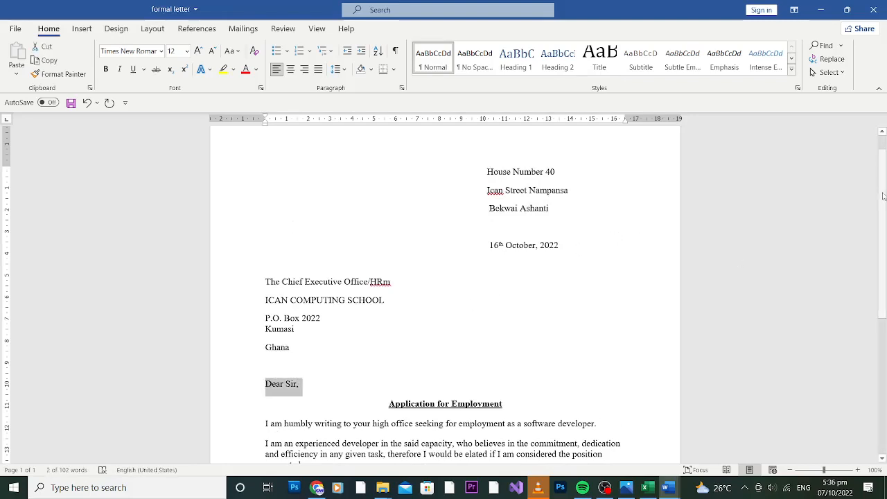
{"action": "scroll", "coordinate": [491, 237], "scroll_direction": "down", "scroll_amount": 3}
{"action": "left_click_drag", "start_coordinate": [379, 277], "coordinate": [514, 277]}
Append ' As a Software Developer' to the underlined subject title
{"action": "left_click", "coordinate": [513, 277]}
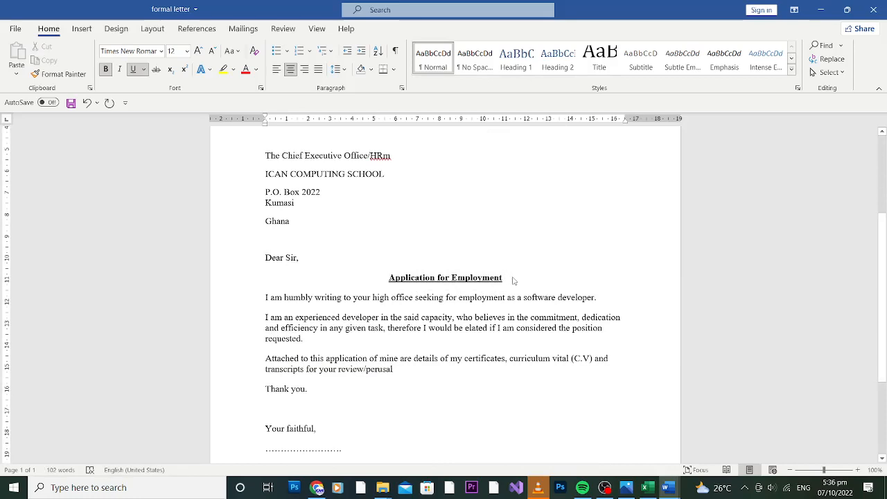
{"action": "type", "text": "AS"}
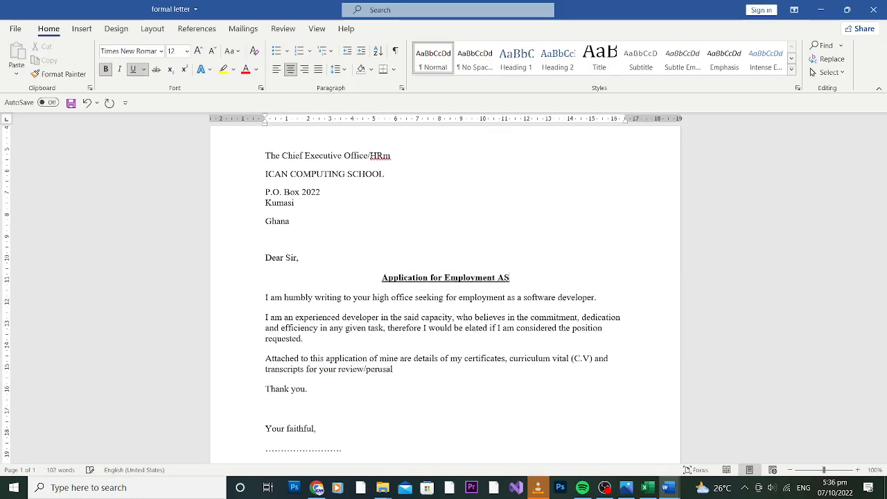
{"action": "key", "text": "BackSpace"}
{"action": "type", "text": "s a"}
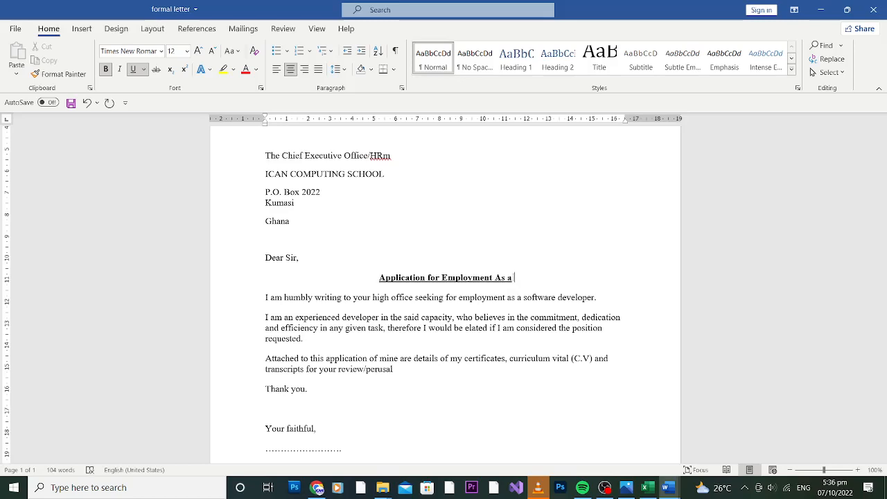
{"action": "type", "text": " Soft"}
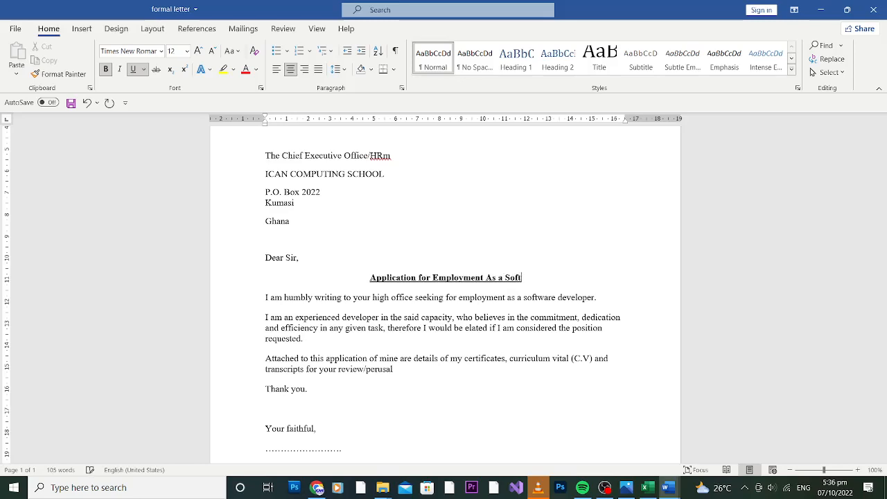
{"action": "type", "text": "ware Developen"}
{"action": "key", "text": "BackSpace"}
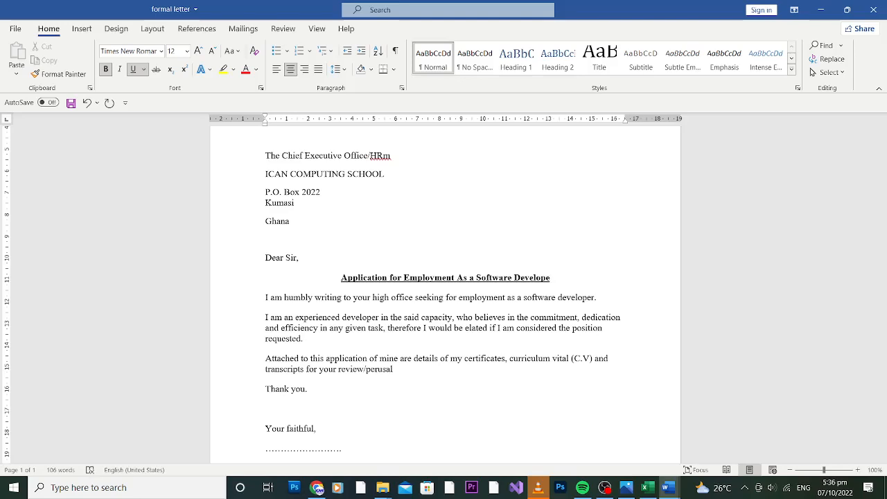
{"action": "type", "text": "fr"}
{"action": "key", "text": "BackSpace"}
{"action": "key", "text": "BackSpace"}
{"action": "type", "text": "r"}
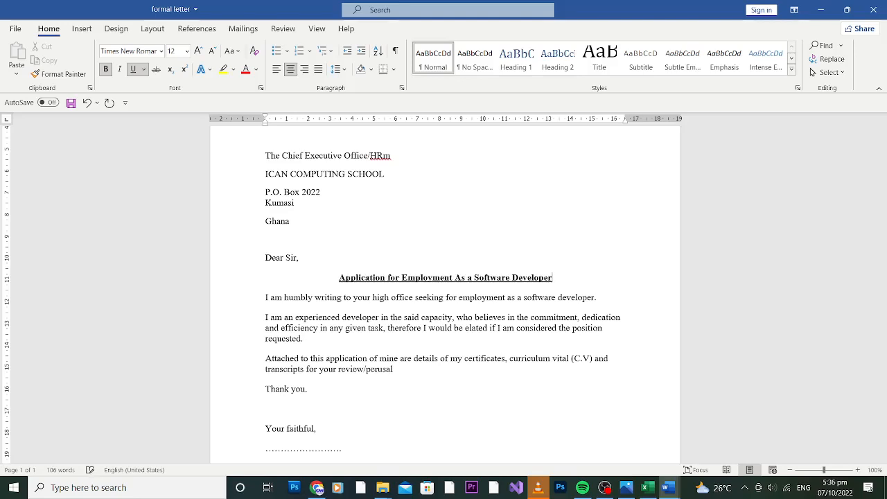
{"action": "left_click_drag", "start_coordinate": [885, 236], "coordinate": [886, 137]}
{"action": "left_click_drag", "start_coordinate": [564, 270], "coordinate": [488, 201]}
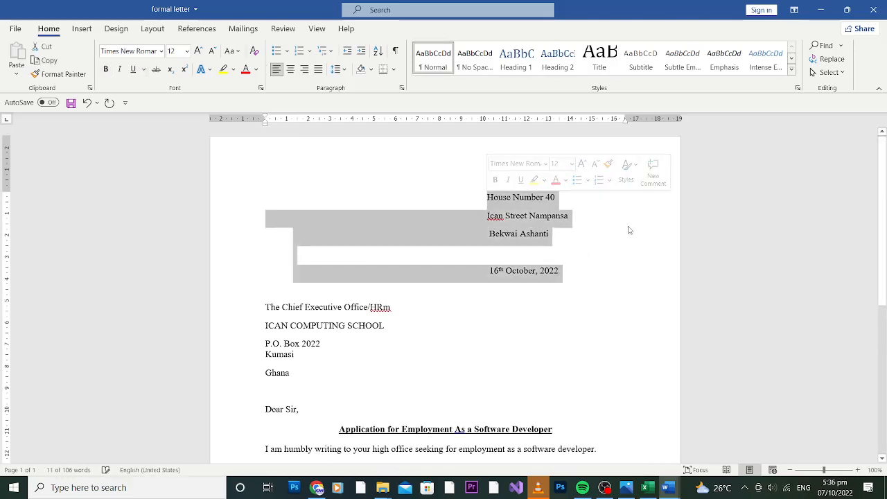
{"action": "left_click", "coordinate": [590, 243]}
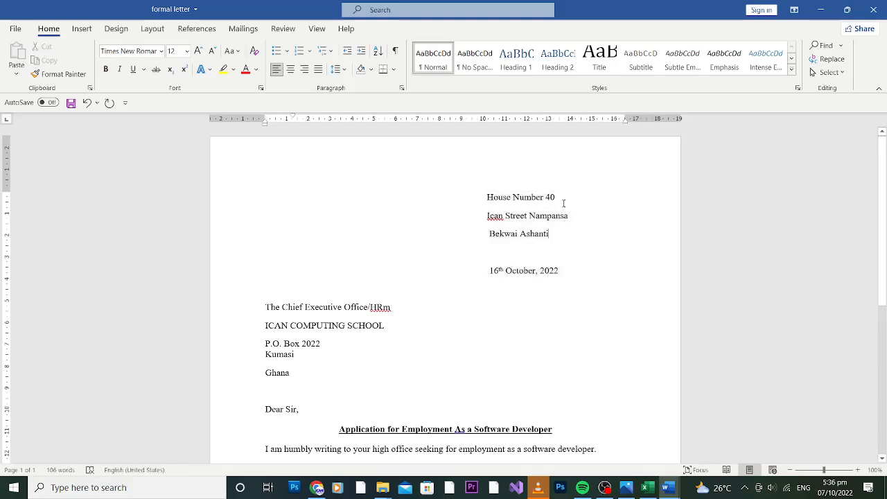
{"action": "left_click_drag", "start_coordinate": [560, 197], "coordinate": [487, 198]}
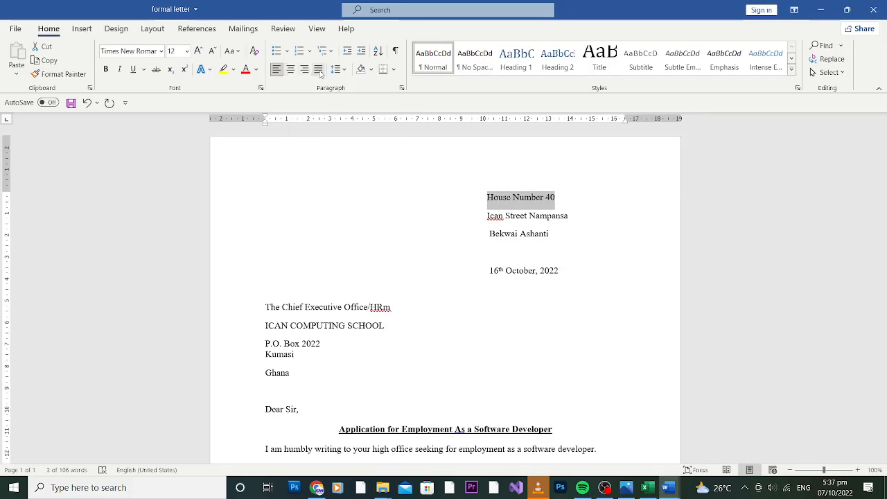
{"action": "left_click", "coordinate": [292, 70]}
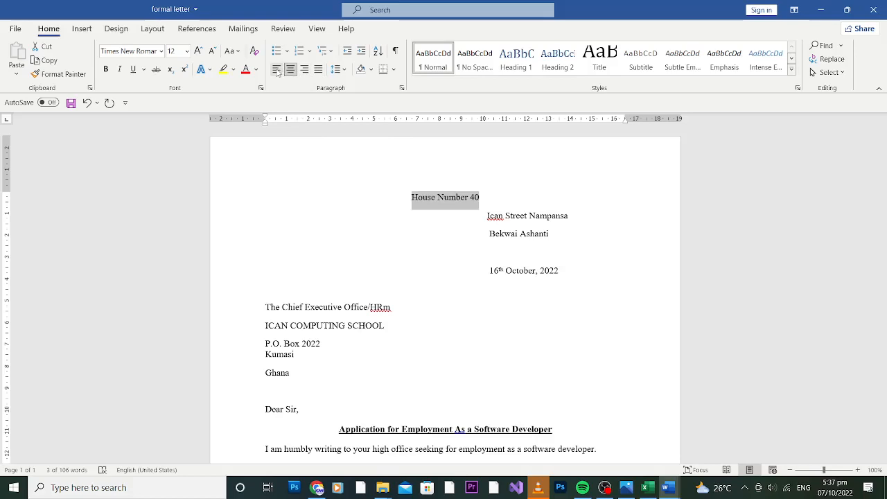
{"action": "left_click", "coordinate": [276, 70]}
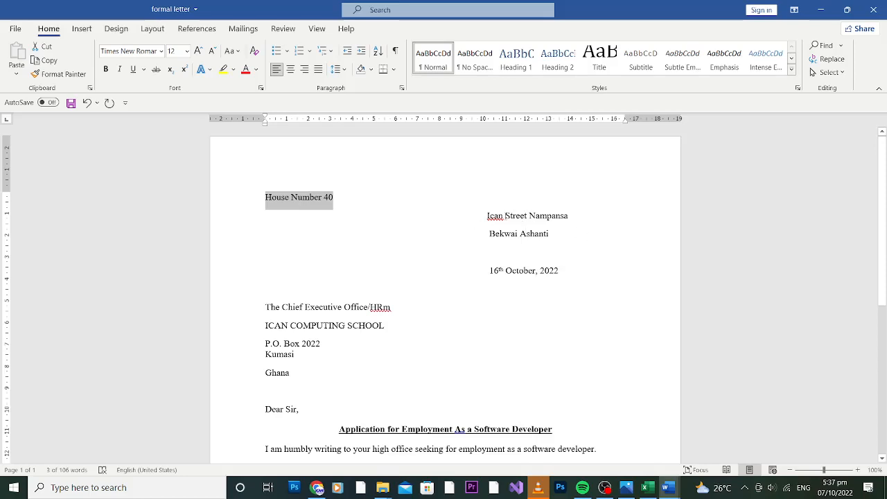
{"action": "left_click_drag", "start_coordinate": [487, 215], "coordinate": [563, 273]}
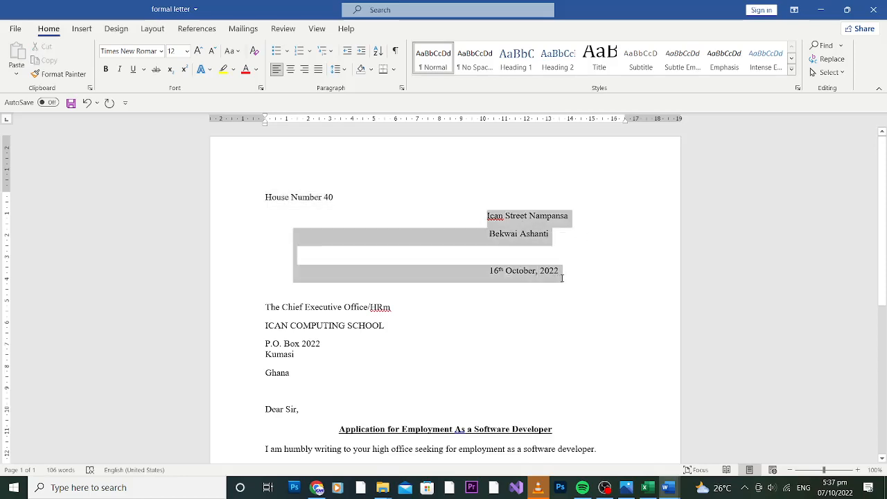
{"action": "left_click", "coordinate": [291, 70]}
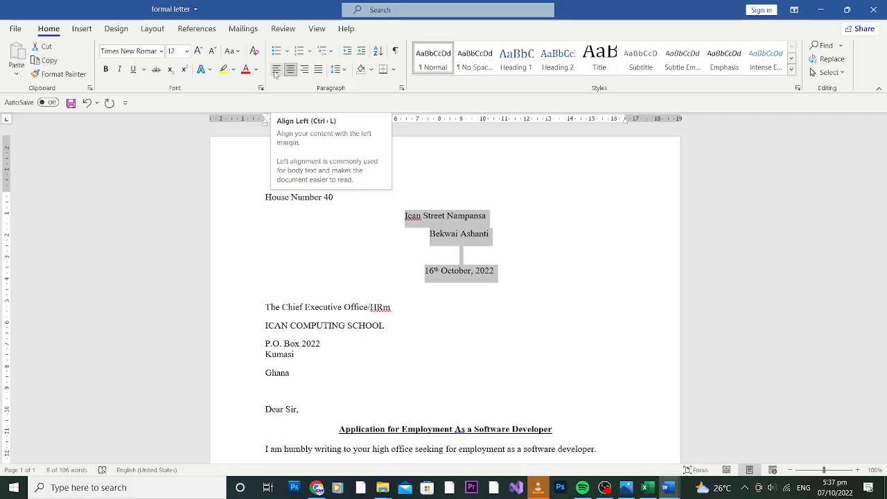
{"action": "left_click", "coordinate": [275, 71]}
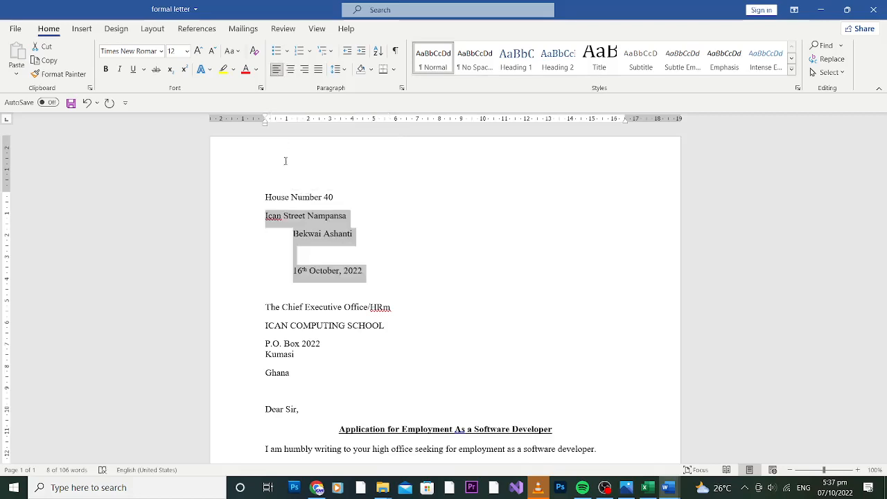
{"action": "left_click", "coordinate": [293, 217]}
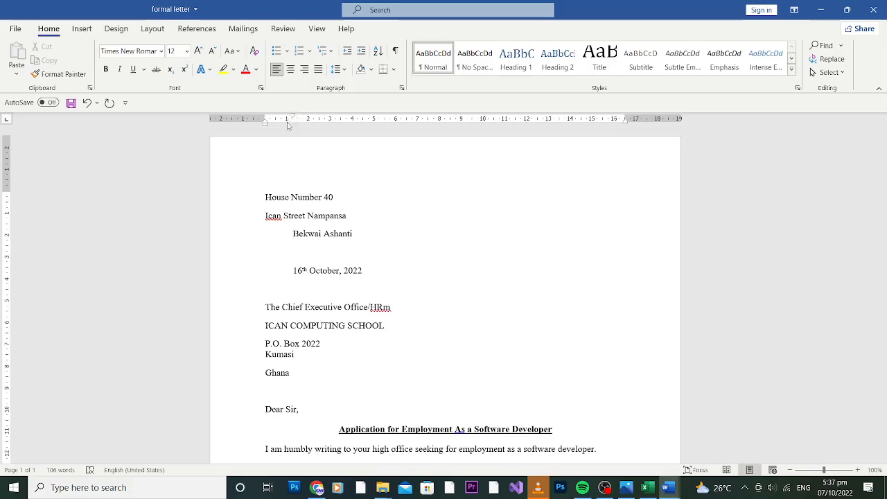
Move the first-line indent of the Bekwai Ashanti and date lines back to the left margin
{"action": "left_click_drag", "start_coordinate": [294, 118], "coordinate": [265, 119]}
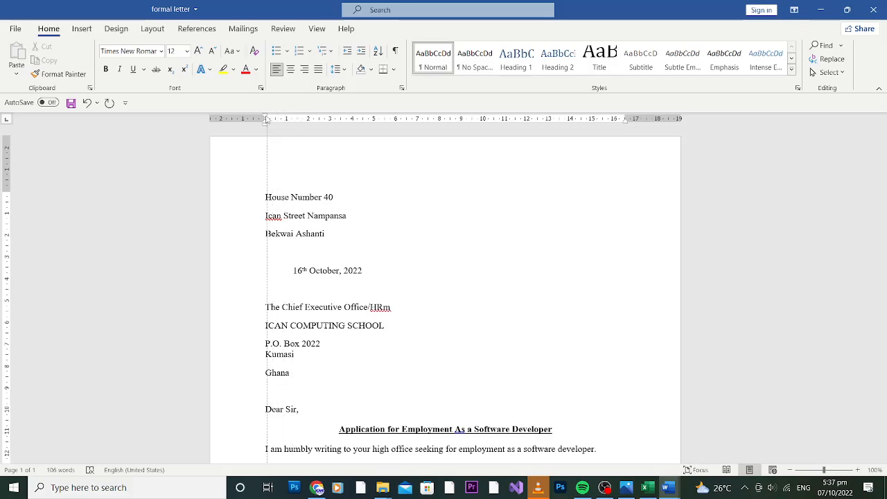
{"action": "left_click", "coordinate": [291, 270]}
{"action": "left_click_drag", "start_coordinate": [293, 117], "coordinate": [266, 119]}
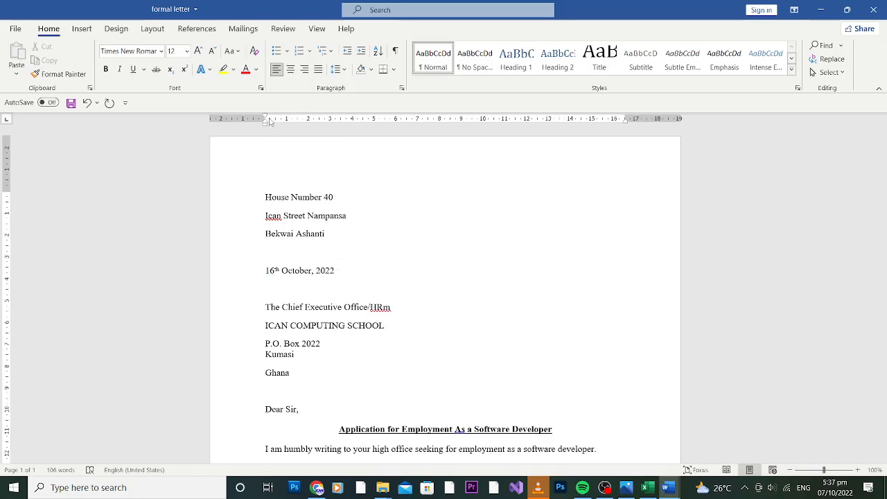
{"action": "left_click_drag", "start_coordinate": [266, 120], "coordinate": [346, 119]}
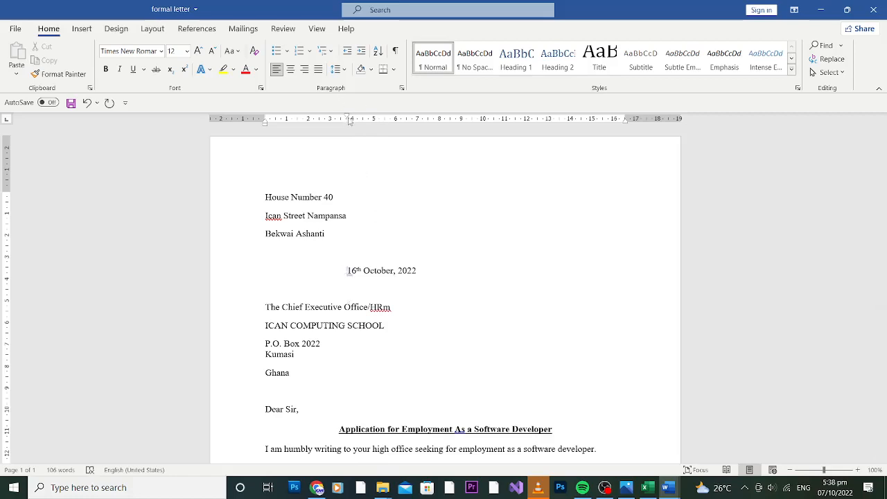
{"action": "left_click_drag", "start_coordinate": [350, 120], "coordinate": [265, 120]}
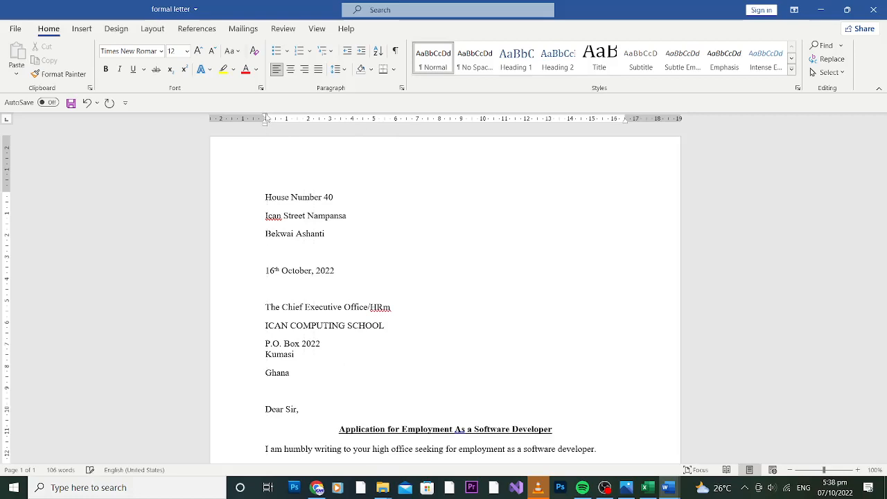
{"action": "left_click_drag", "start_coordinate": [350, 270], "coordinate": [291, 197]}
{"action": "left_click", "coordinate": [376, 286]}
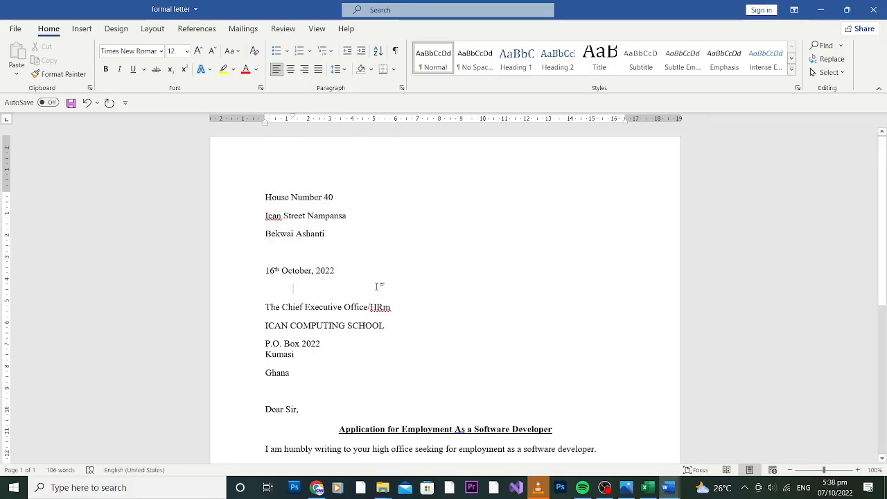
{"action": "scroll", "coordinate": [883, 238], "scroll_direction": "down", "scroll_amount": 1}
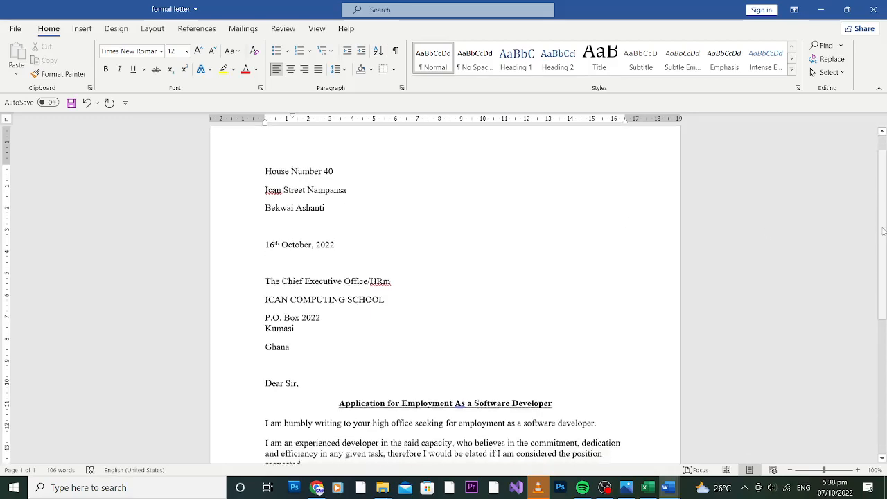
{"action": "scroll", "coordinate": [380, 238], "scroll_direction": "up", "scroll_amount": 1}
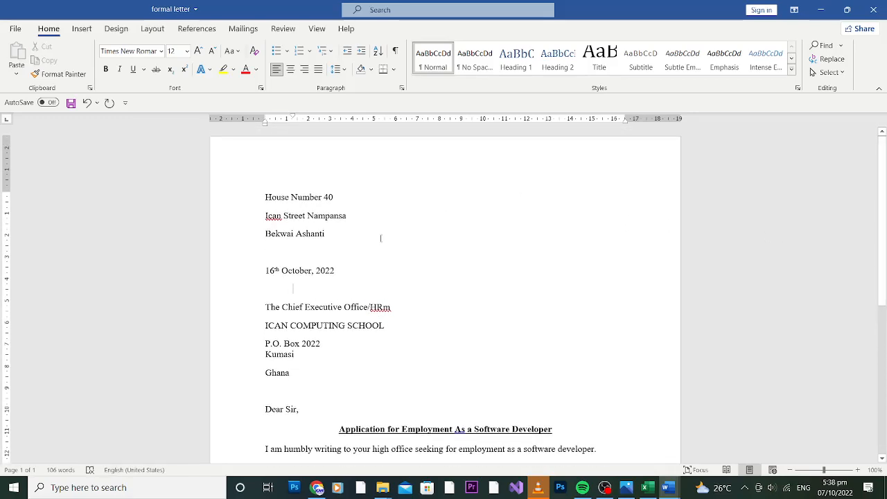
Right-align the three sender address lines and the date with Ctrl+R
{"action": "left_click_drag", "start_coordinate": [342, 270], "coordinate": [256, 206]}
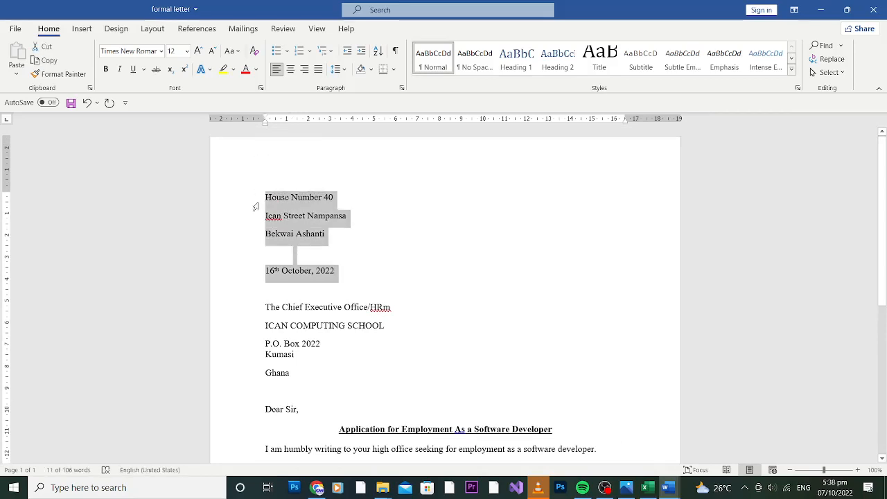
{"action": "key", "text": "ctrl+r"}
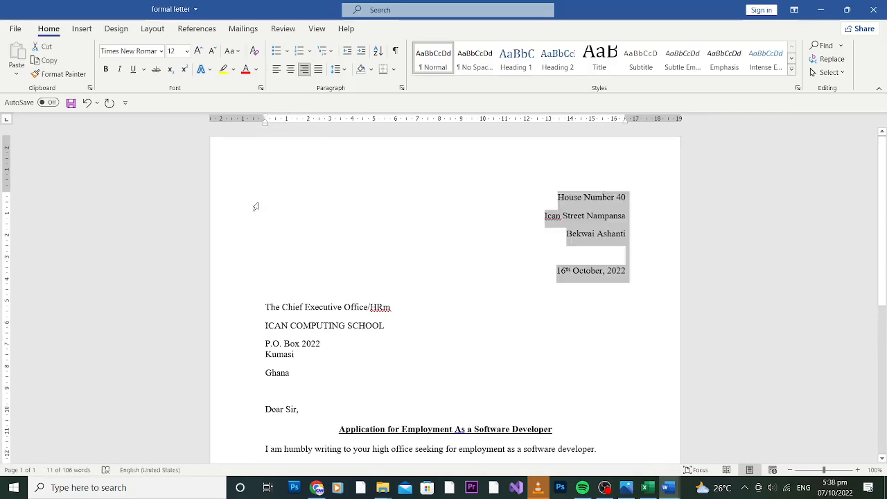
{"action": "left_click", "coordinate": [640, 232]}
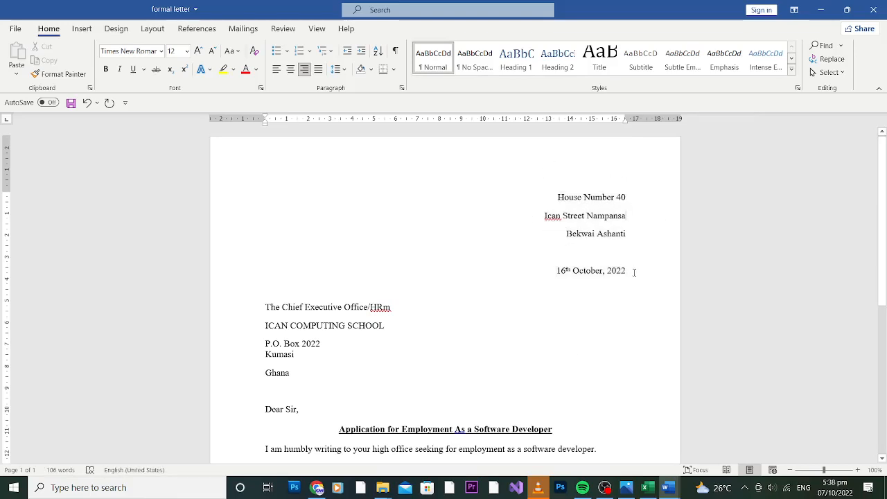
{"action": "left_click_drag", "start_coordinate": [627, 271], "coordinate": [553, 197]}
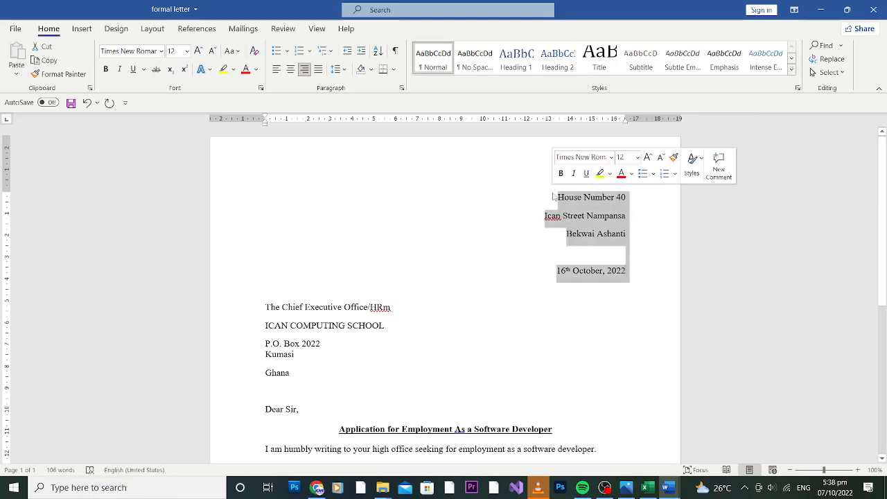
Left-align the address block and date again, then show the Numbering format choices
{"action": "left_click", "coordinate": [277, 70]}
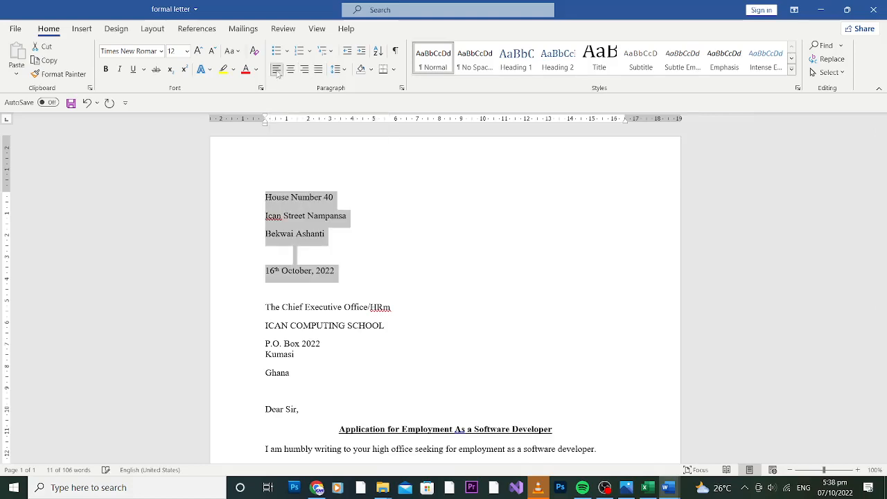
{"action": "left_click", "coordinate": [354, 261]}
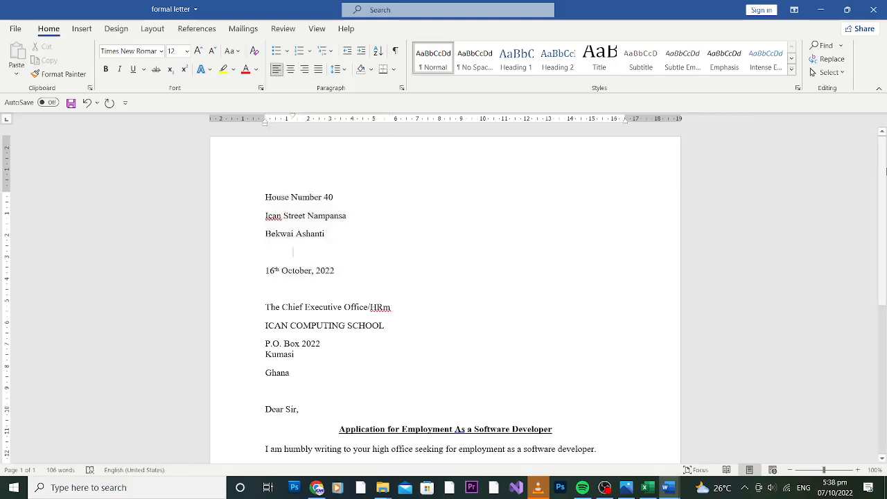
{"action": "scroll", "coordinate": [883, 181], "scroll_direction": "down", "scroll_amount": 1}
{"action": "mouse_move", "coordinate": [883, 182]}
{"action": "left_mouse_down"}
{"action": "mouse_move", "coordinate": [883, 197]}
{"action": "mouse_move", "coordinate": [884, 173]}
{"action": "left_mouse_up"}
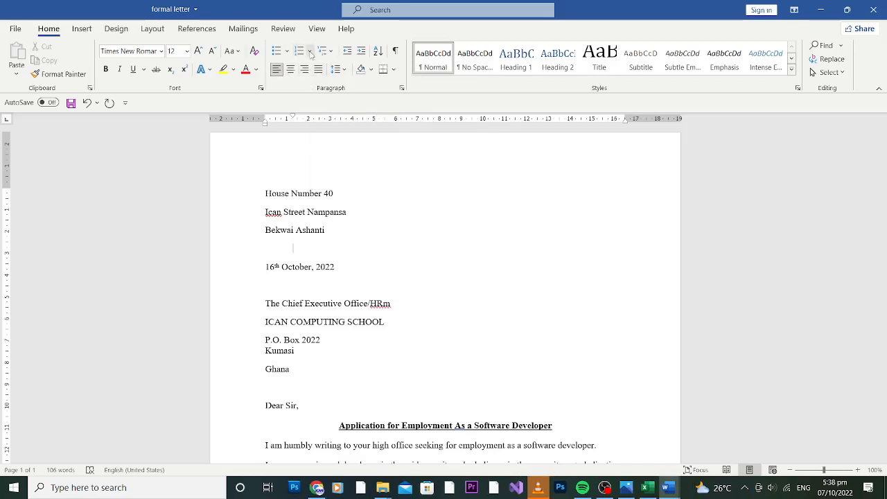
{"action": "left_click", "coordinate": [309, 51]}
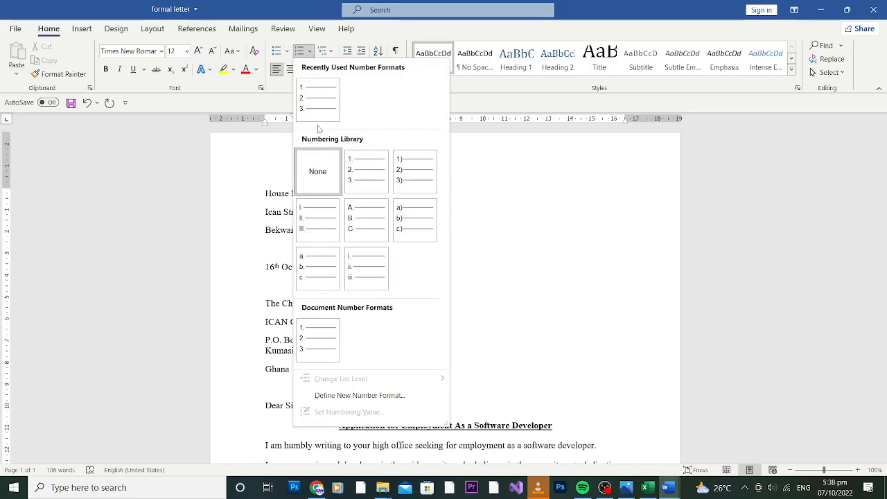
Close the Numbering gallery without applying any, and scroll down to the 'Your faithful' closing
{"action": "left_click", "coordinate": [286, 84]}
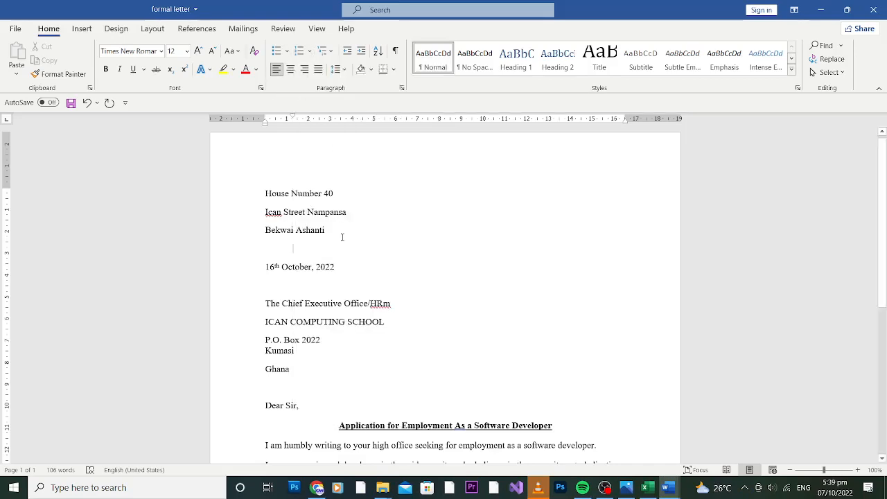
{"action": "left_click_drag", "start_coordinate": [884, 197], "coordinate": [886, 244]}
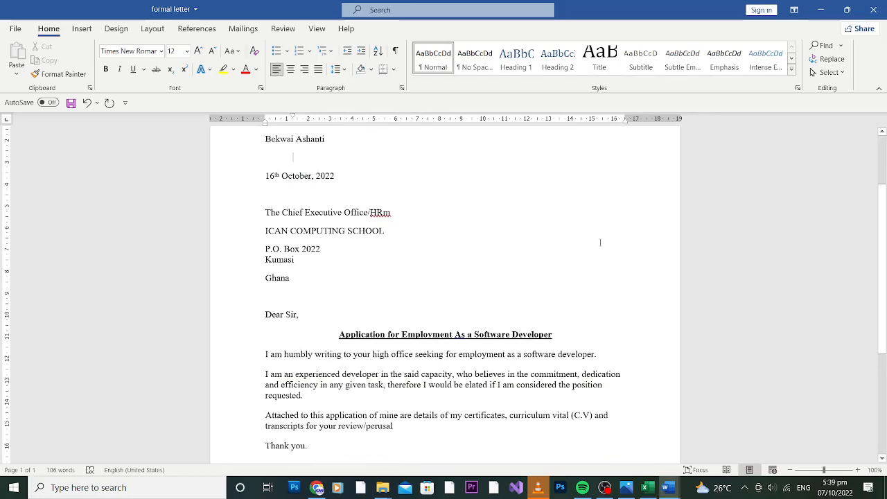
{"action": "left_click_drag", "start_coordinate": [885, 208], "coordinate": [886, 246]}
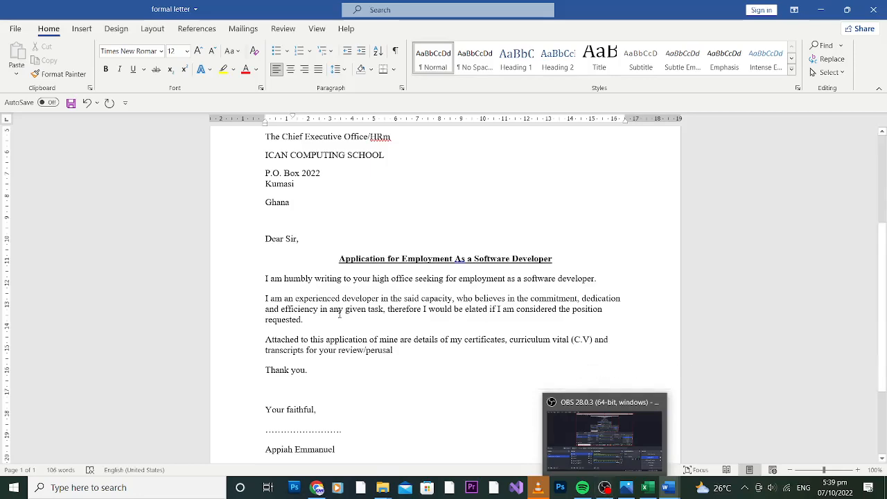
Pause the OBS screen recording and minimise OBS
{"action": "left_click", "coordinate": [604, 487]}
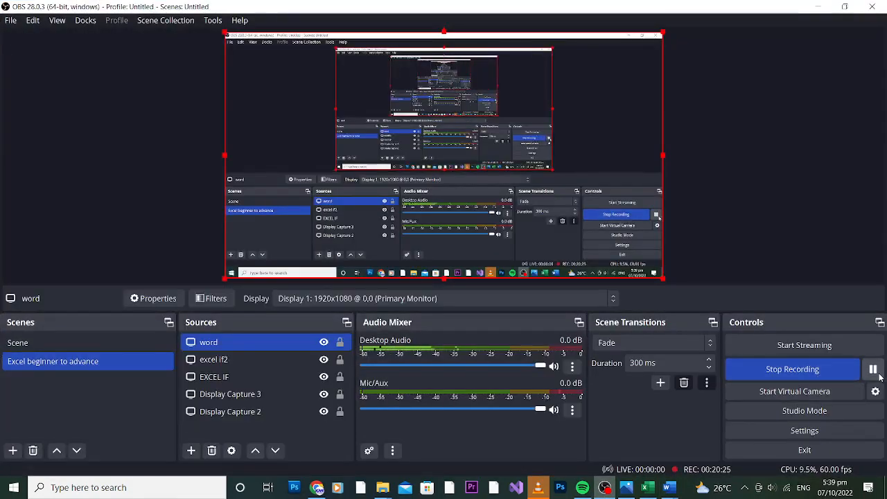
{"action": "left_click", "coordinate": [873, 368]}
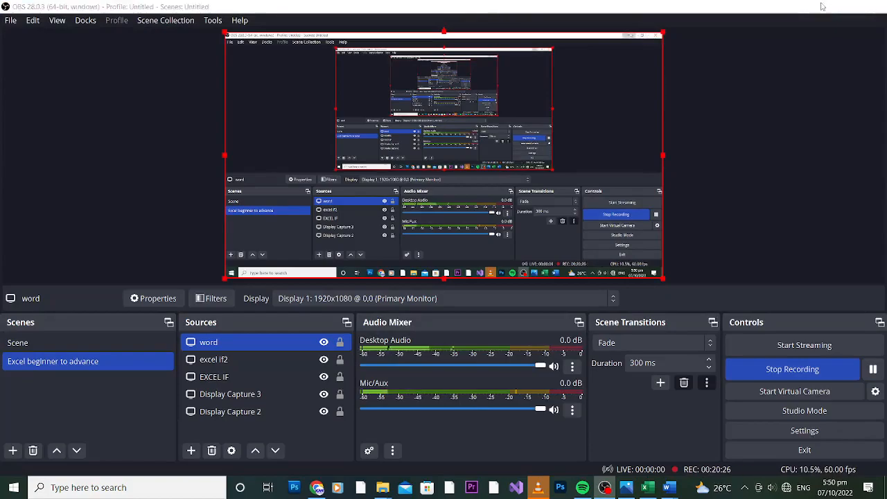
{"action": "left_click", "coordinate": [819, 6]}
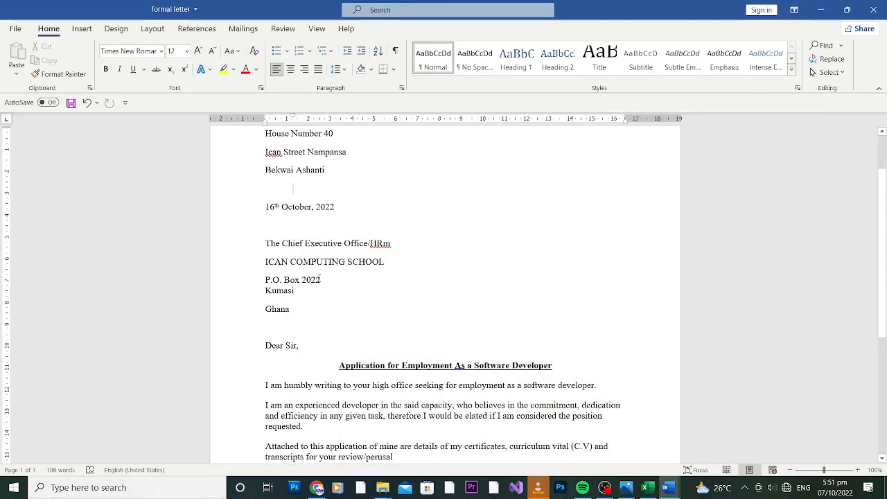
Delete '/HRm' so the recipient line reads 'The Chief Executive Office'
{"action": "left_click", "coordinate": [320, 277]}
{"action": "left_click", "coordinate": [394, 243]}
{"action": "key", "text": "BackSpace"}
{"action": "key", "text": "BackSpace"}
{"action": "key", "text": "BackSpace"}
{"action": "key", "text": "BackSpace"}
{"action": "scroll", "coordinate": [884, 229], "scroll_direction": "down", "scroll_amount": 2}
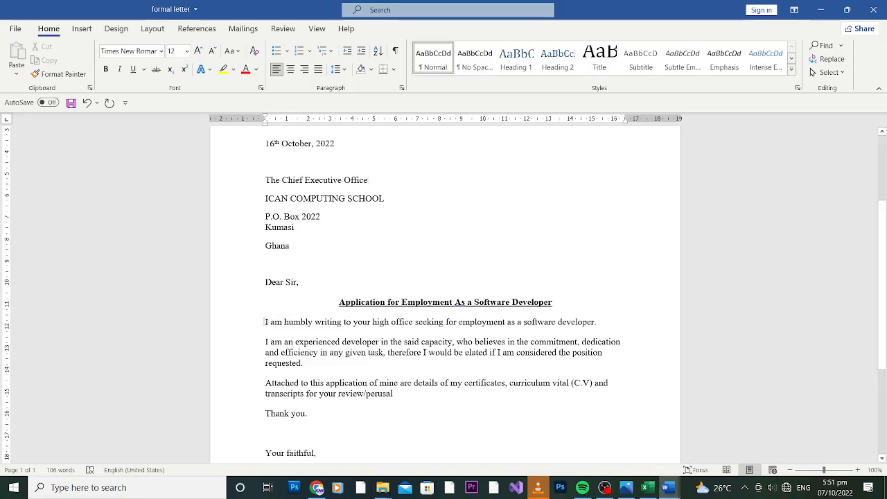
{"action": "left_click_drag", "start_coordinate": [264, 322], "coordinate": [313, 321]}
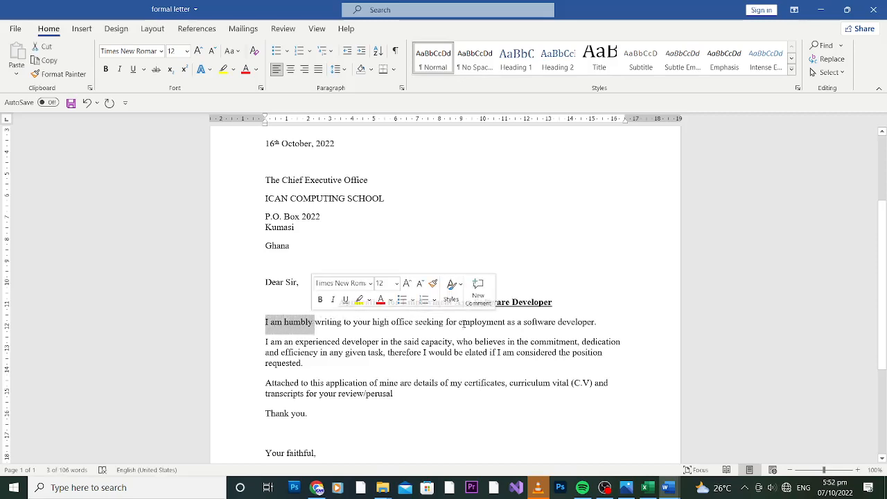
{"action": "left_click", "coordinate": [613, 323]}
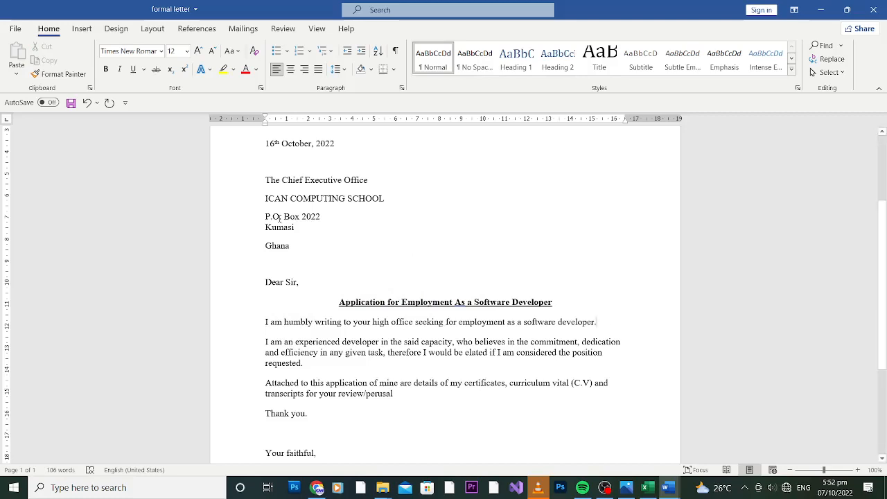
{"action": "double_click", "coordinate": [284, 322]}
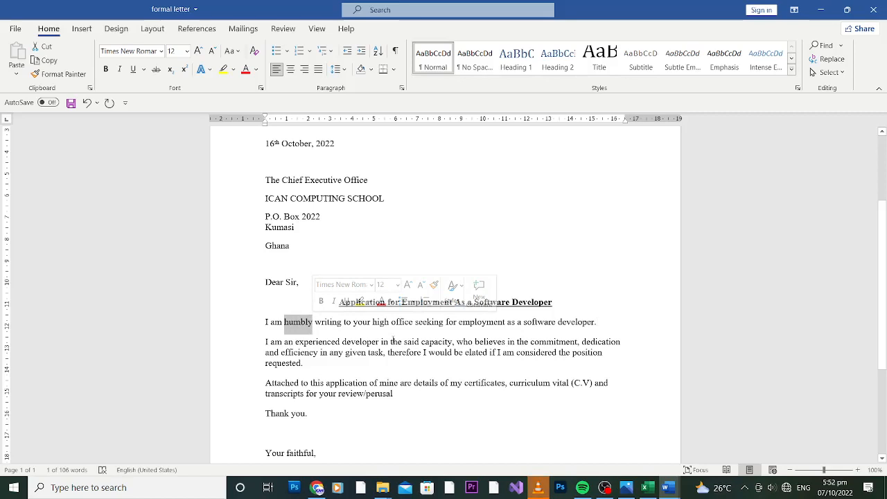
{"action": "left_click", "coordinate": [315, 342]}
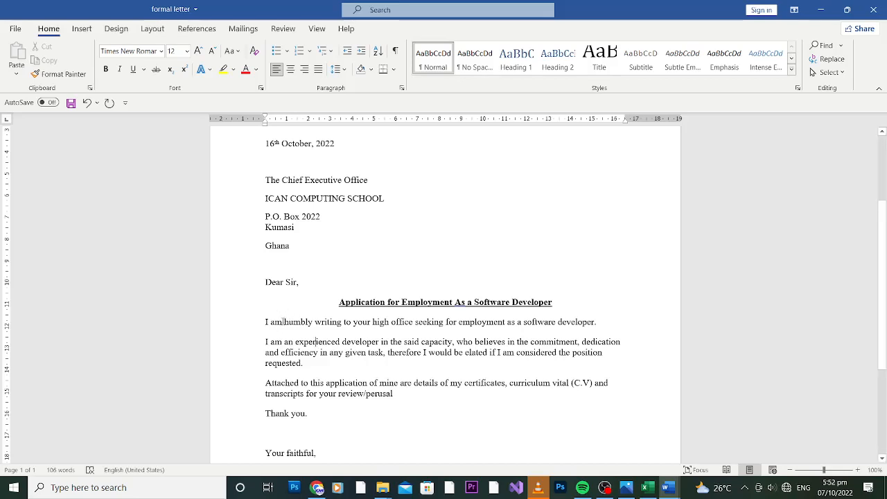
{"action": "left_click_drag", "start_coordinate": [284, 321], "coordinate": [313, 324]}
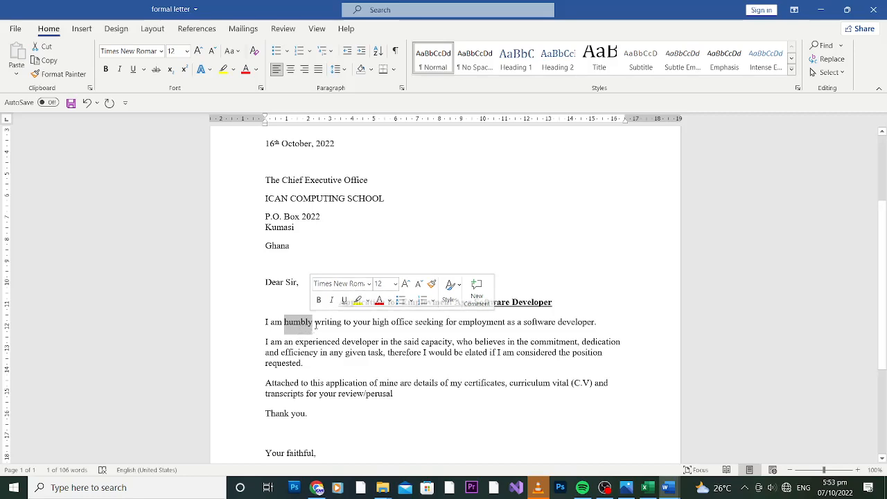
{"action": "left_click", "coordinate": [309, 325]}
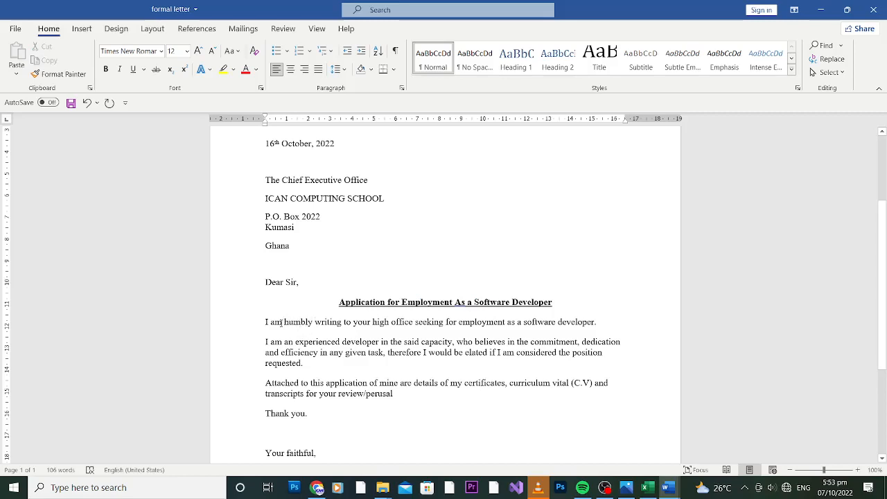
{"action": "left_click_drag", "start_coordinate": [281, 322], "coordinate": [265, 323]}
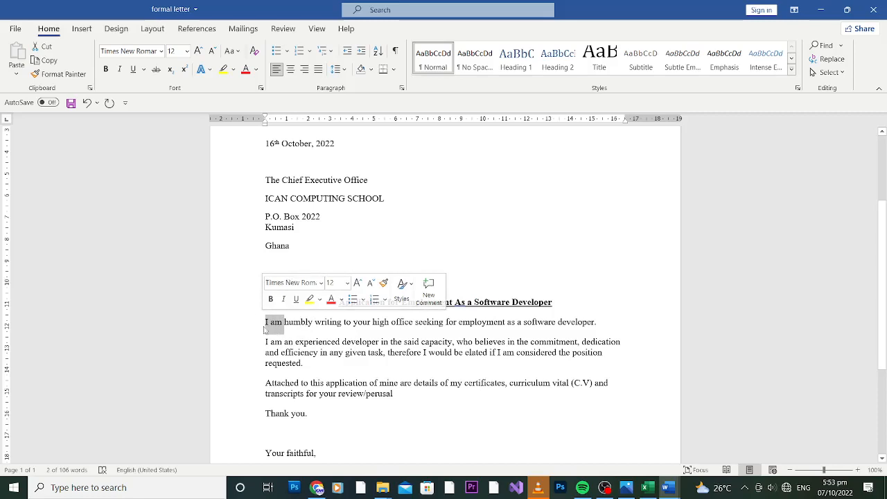
{"action": "left_click", "coordinate": [273, 324]}
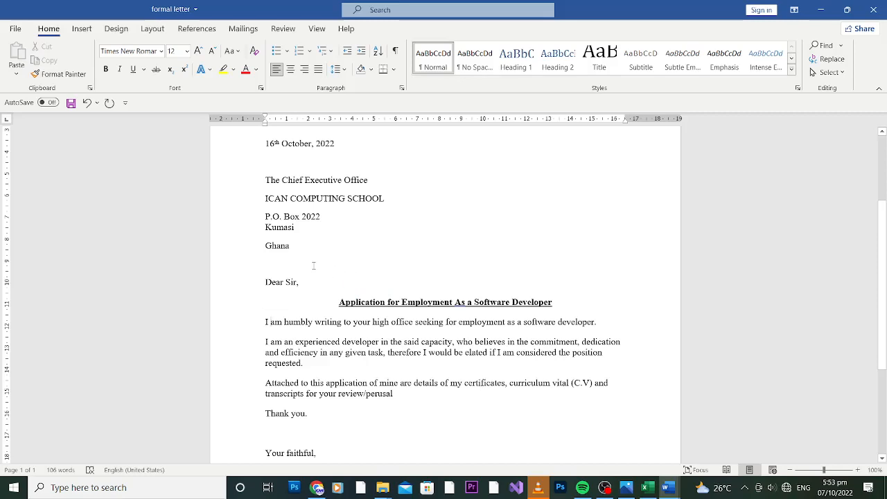
{"action": "mouse_move", "coordinate": [669, 489]}
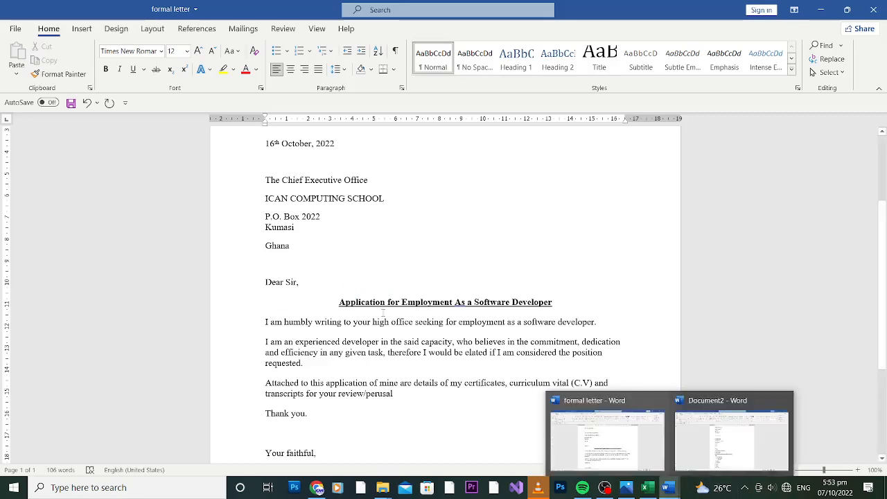
Try contracting 'I am' to 'I'm' in the opening sentence, then restore 'I am'
{"action": "left_click", "coordinate": [275, 321]}
{"action": "key", "text": "BackSpace"}
{"action": "key", "text": "BackSpace"}
{"action": "type", "text": "'"}
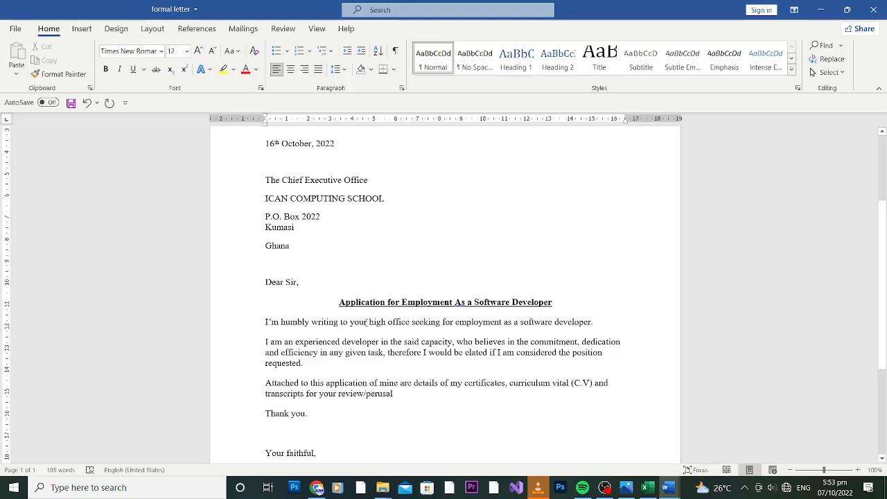
{"action": "key", "text": "BackSpace"}
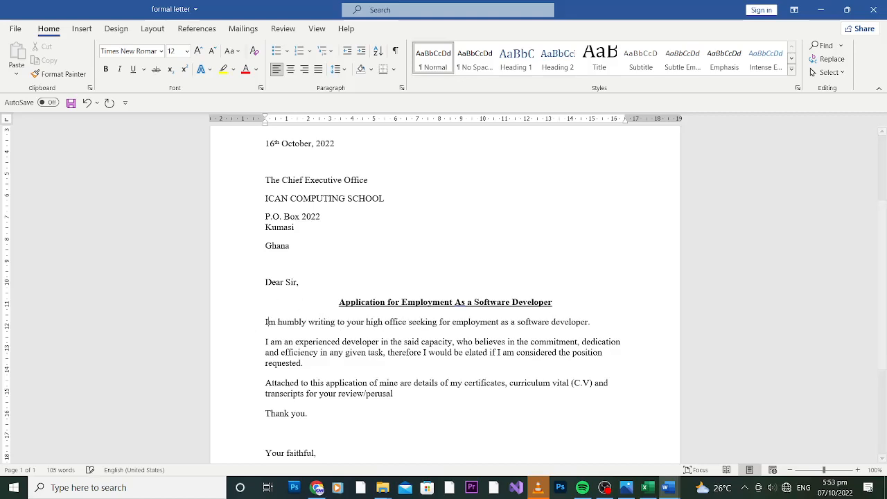
{"action": "type", "text": "a"}
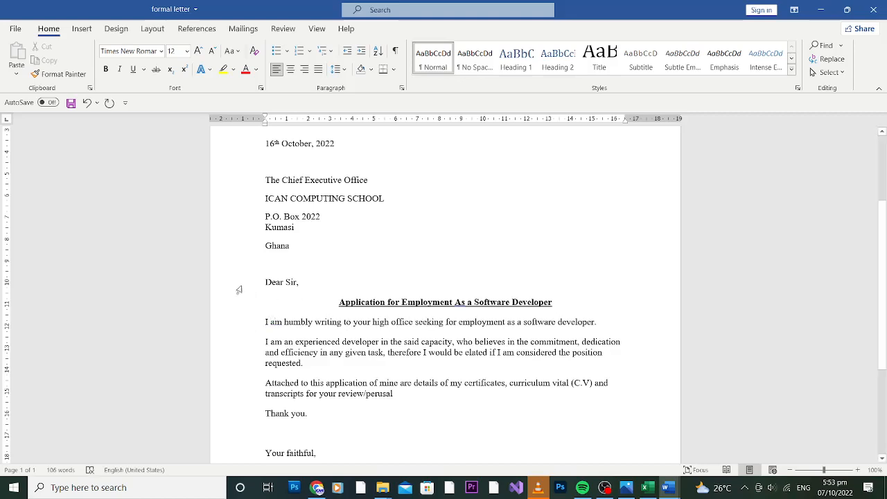
Remove the empty line between 'Thank you.' and 'Your faithful'
{"action": "left_click", "coordinate": [322, 431]}
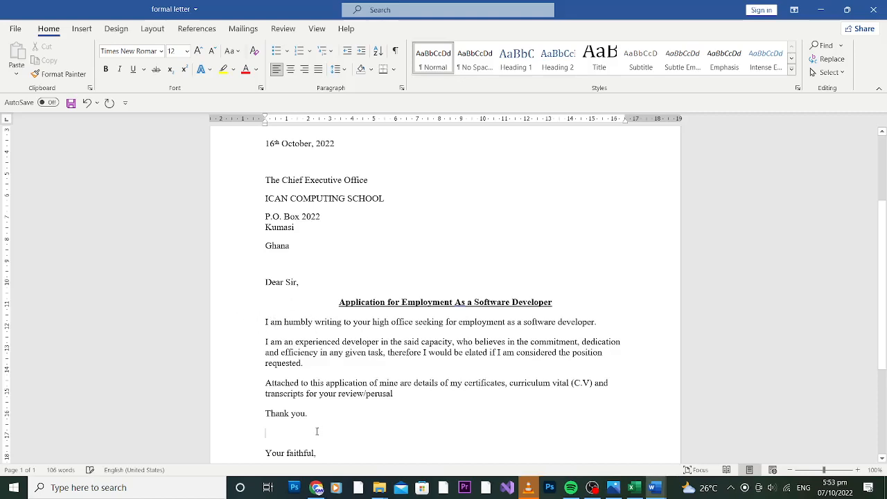
{"action": "type", "text": "didn"}
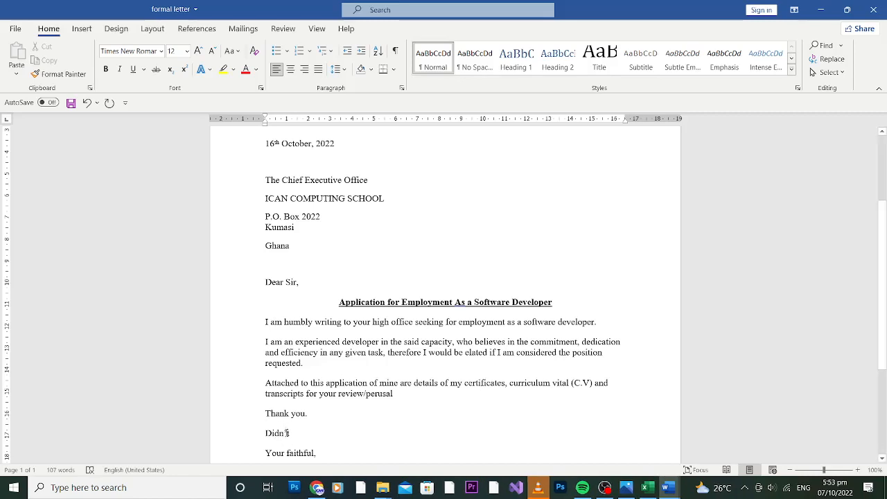
{"action": "left_click_drag", "start_coordinate": [291, 432], "coordinate": [263, 435]}
{"action": "key", "text": "BackSpace"}
{"action": "key", "text": "BackSpace"}
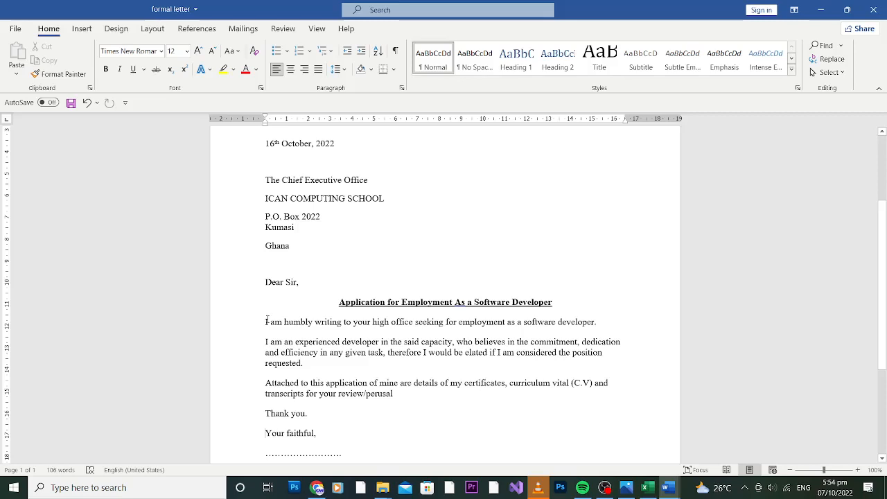
Select text in the opening paragraphs, then zoom in with the status-bar slider
{"action": "left_click_drag", "start_coordinate": [266, 321], "coordinate": [595, 322]}
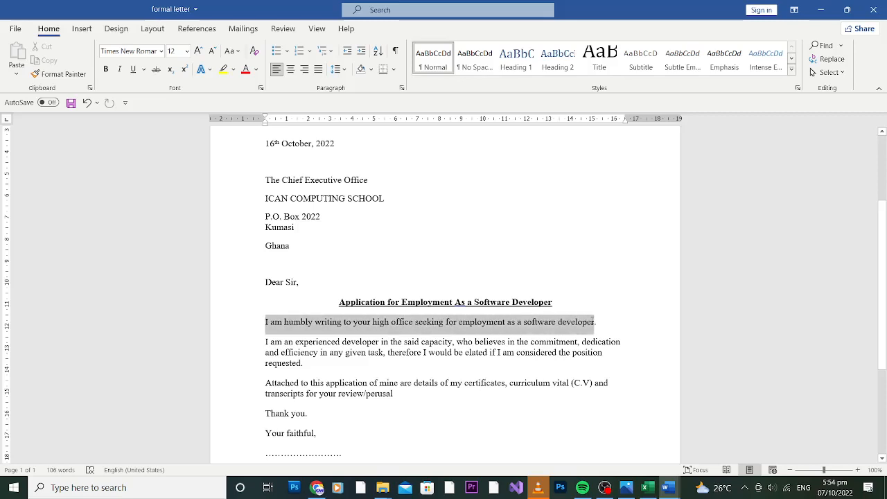
{"action": "left_click", "coordinate": [444, 353]}
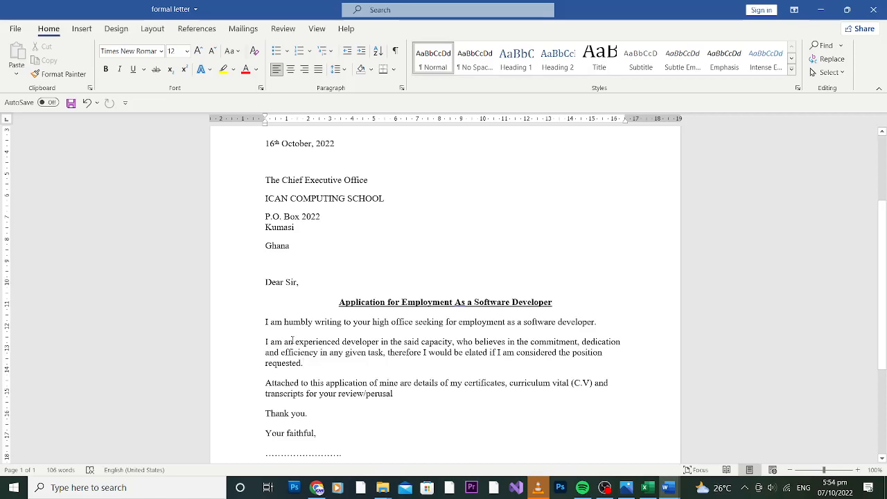
{"action": "left_click_drag", "start_coordinate": [295, 340], "coordinate": [332, 341]}
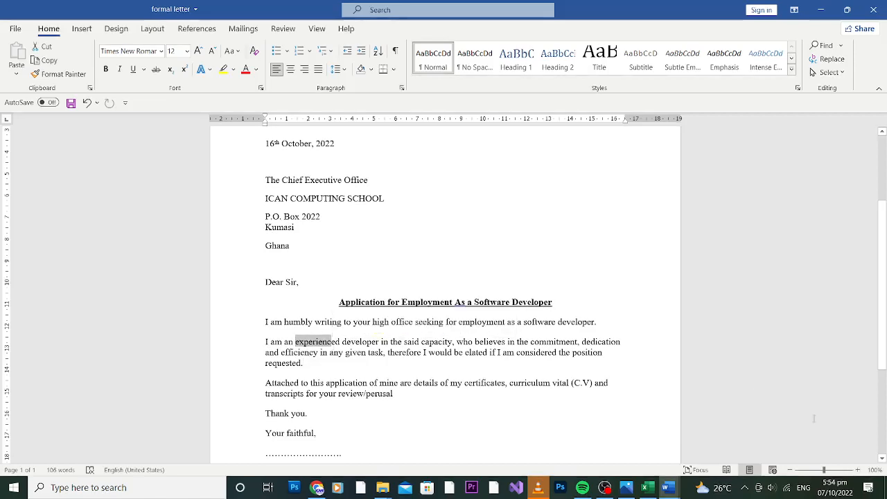
{"action": "left_click_drag", "start_coordinate": [824, 470], "coordinate": [830, 471]}
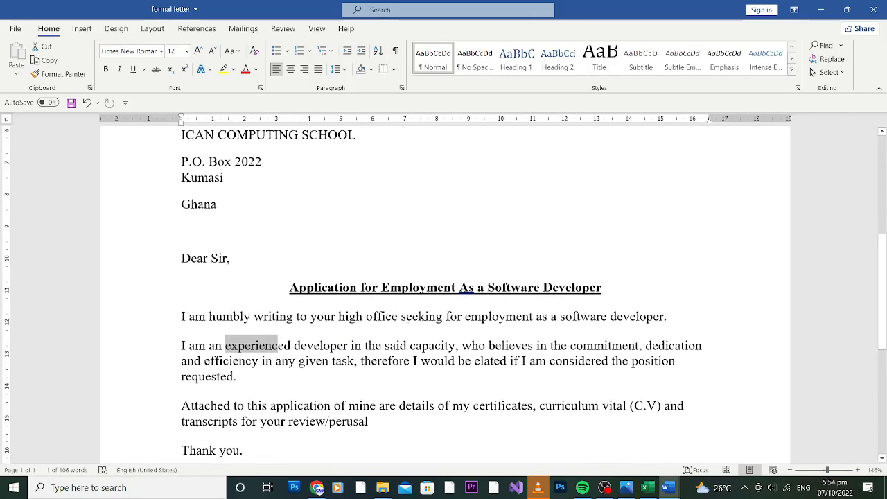
{"action": "left_click_drag", "start_coordinate": [291, 345], "coordinate": [357, 340]}
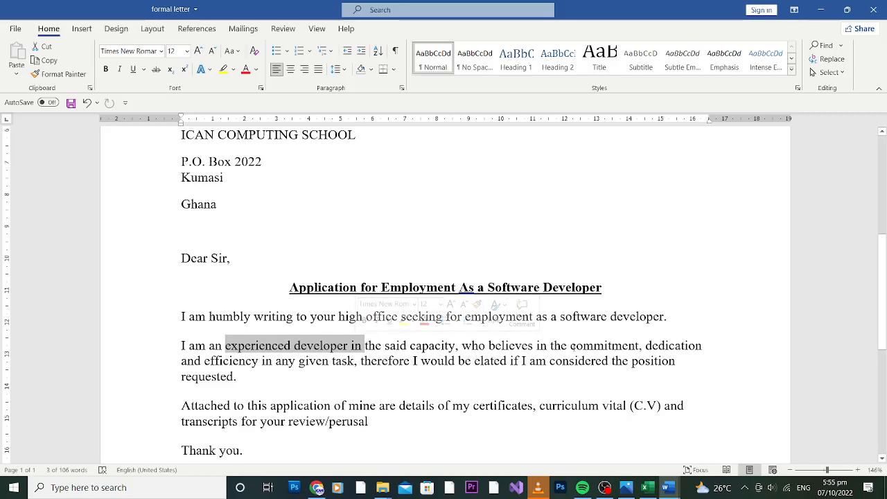
{"action": "left_click_drag", "start_coordinate": [569, 345], "coordinate": [700, 345]}
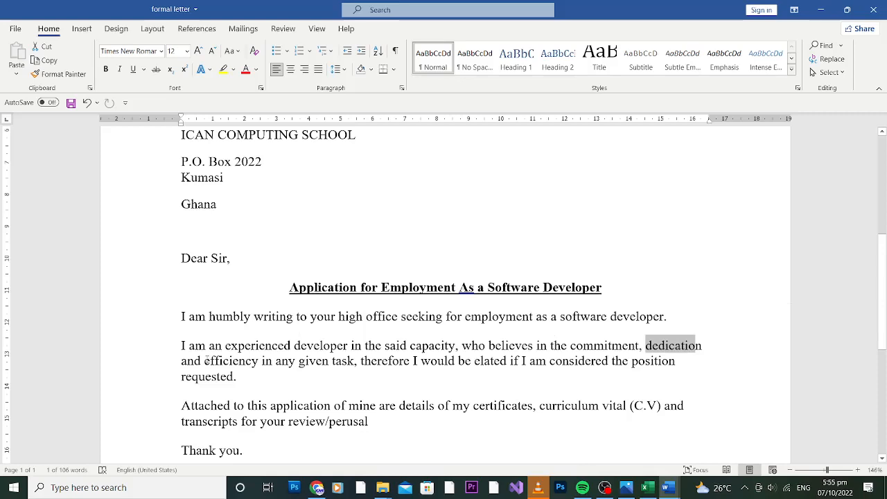
{"action": "left_click_drag", "start_coordinate": [205, 360], "coordinate": [354, 361]}
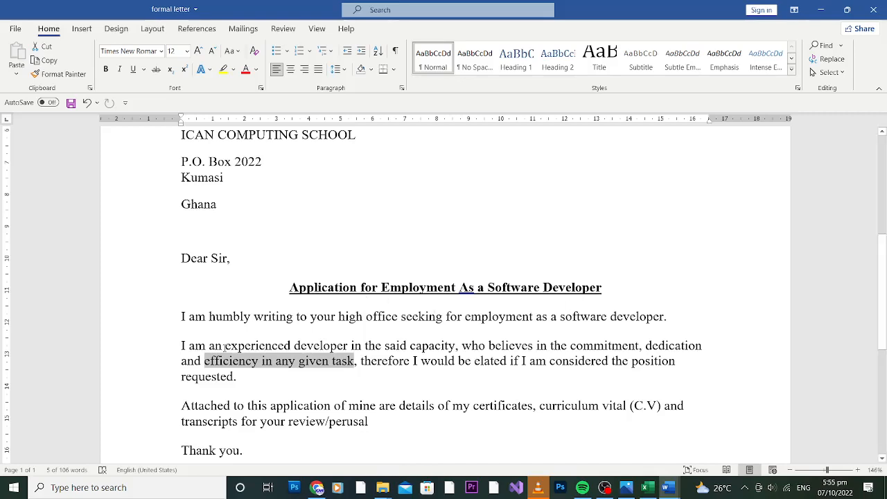
{"action": "left_click_drag", "start_coordinate": [182, 344], "coordinate": [236, 378]}
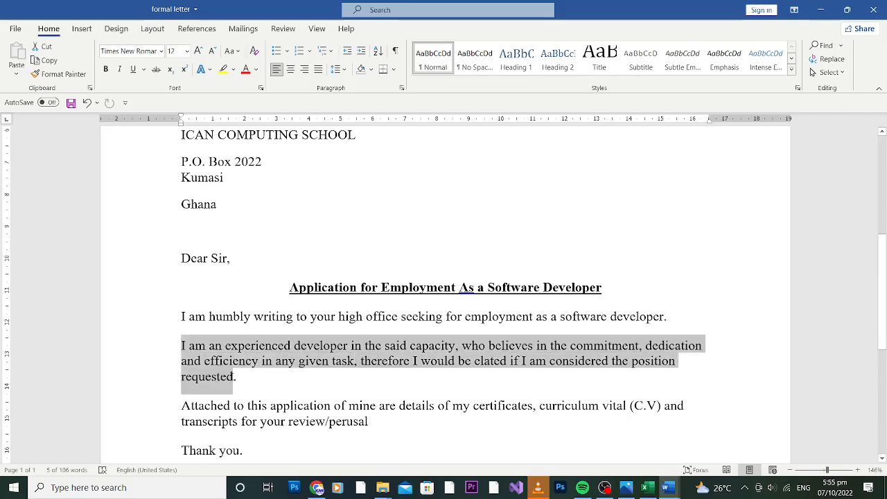
{"action": "left_click", "coordinate": [250, 376]}
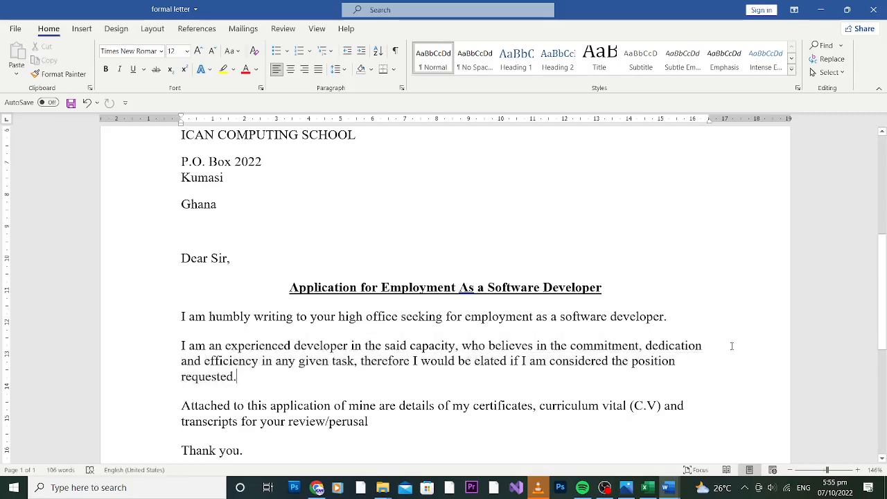
{"action": "left_click_drag", "start_coordinate": [884, 289], "coordinate": [882, 313]}
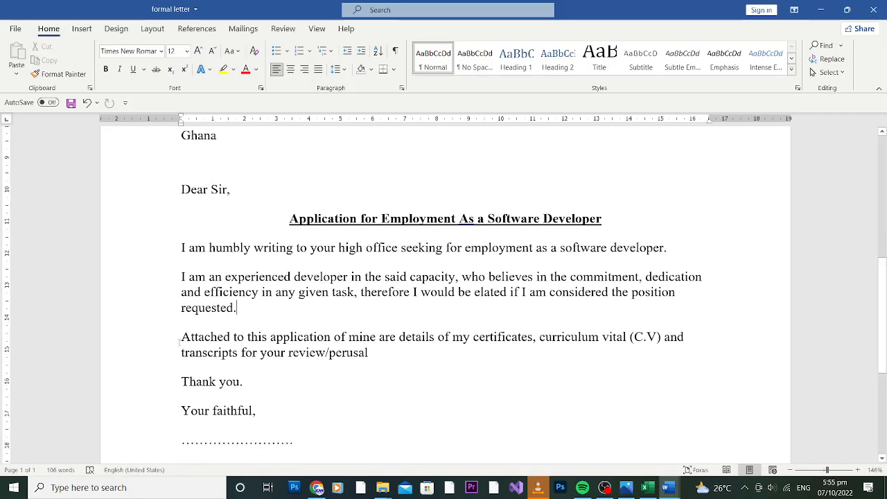
Make the attachments sentence begin 'I have attached' with a lowercase 'a'
{"action": "left_click", "coordinate": [181, 337]}
{"action": "type", "text": "I have"}
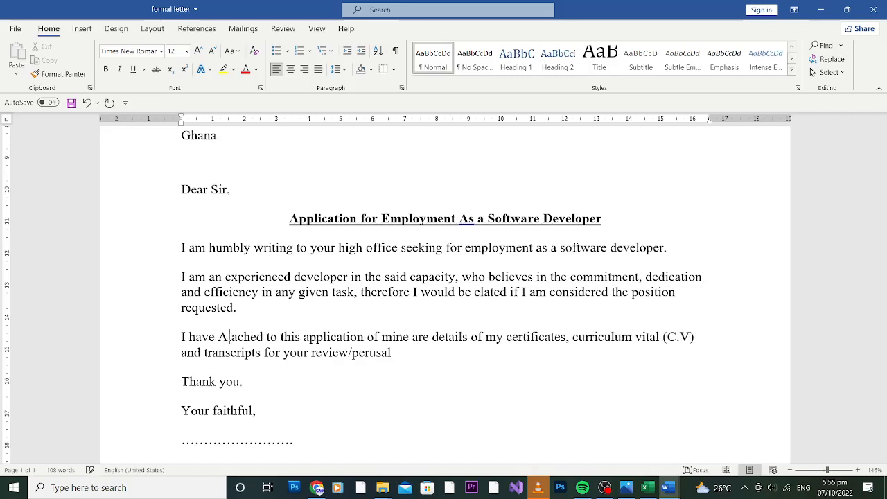
{"action": "key", "text": "BackSpace"}
{"action": "type", "text": "att"}
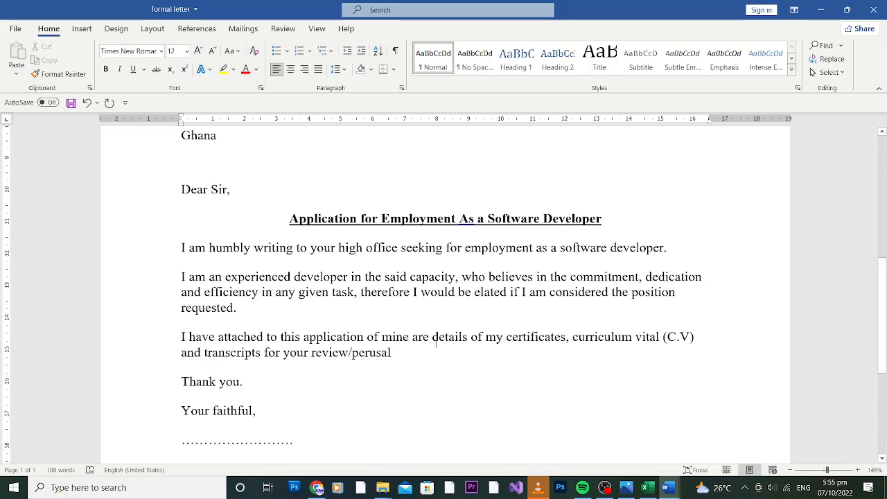
Delete 'are' before 'details' and add a full stop after 'perusal'
{"action": "double_click", "coordinate": [420, 336]}
{"action": "key", "text": "BackSpace"}
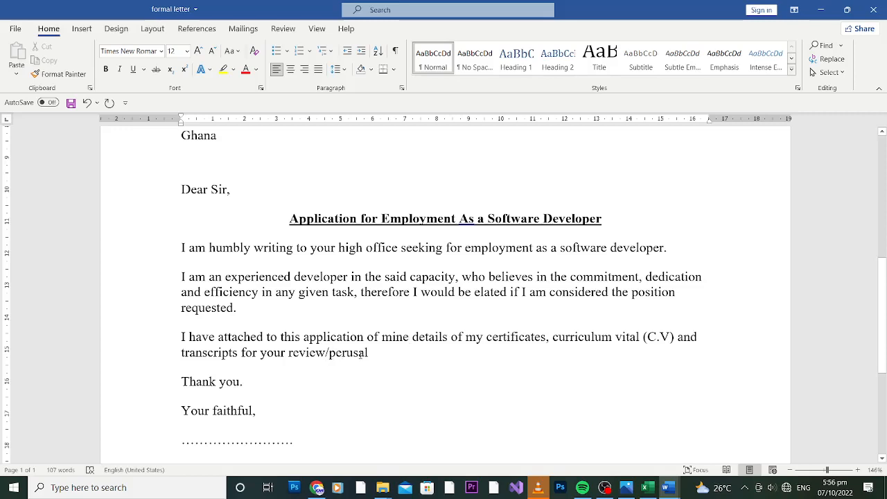
{"action": "left_click", "coordinate": [376, 354]}
{"action": "type", "text": "."}
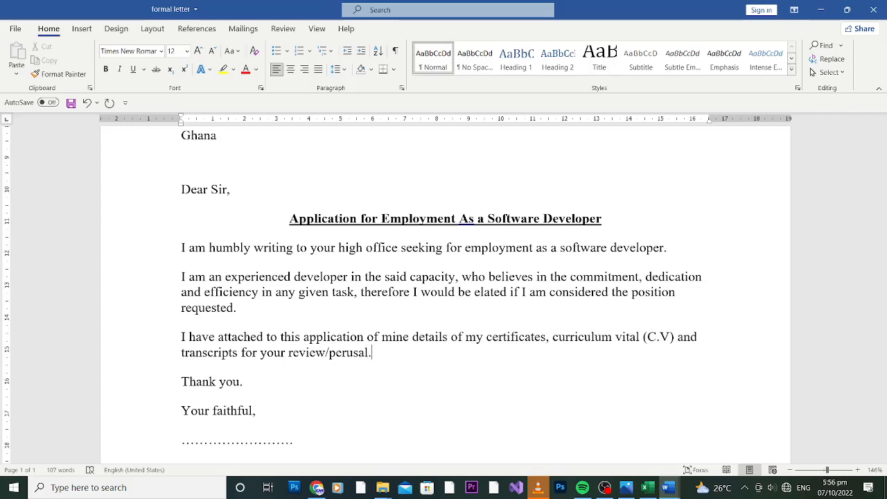
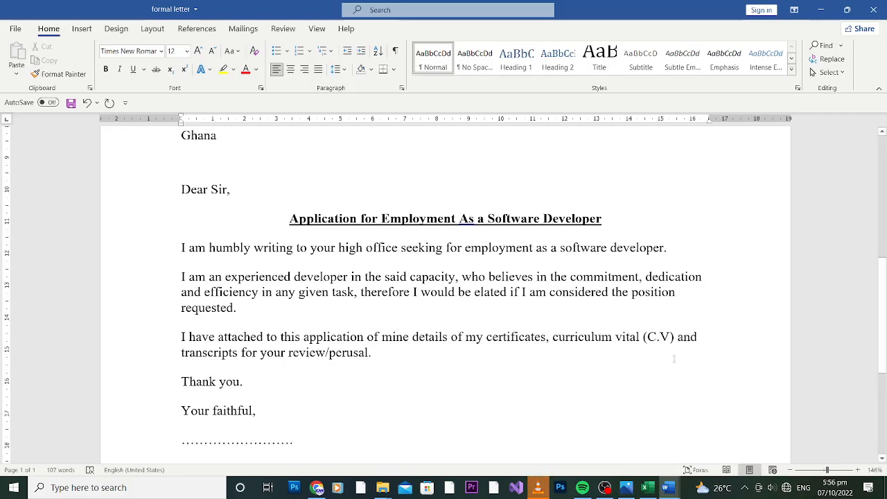
Type a trial sentence 'I wanna for this' after the perusal paragraph, then delete it
{"action": "key", "text": "Return"}
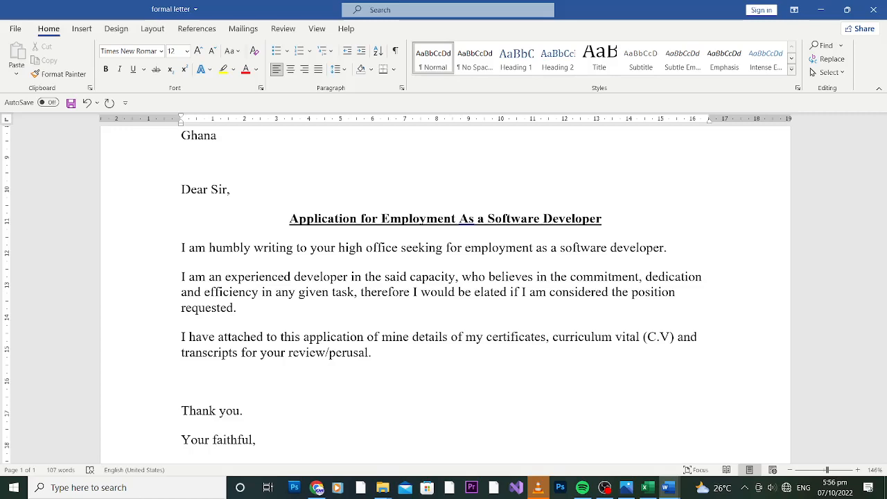
{"action": "type", "text": "w"}
{"action": "key", "text": "BackSpace"}
{"action": "type", "text": "I wanna for this"}
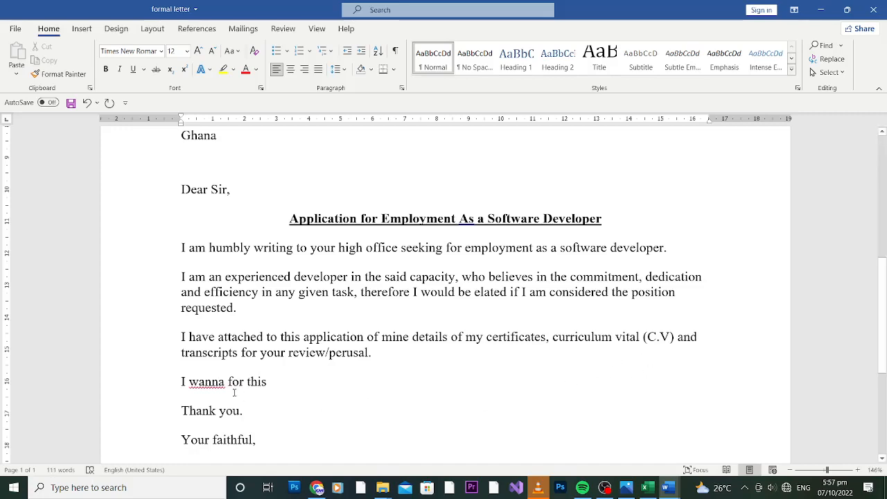
{"action": "left_click_drag", "start_coordinate": [267, 381], "coordinate": [181, 385]}
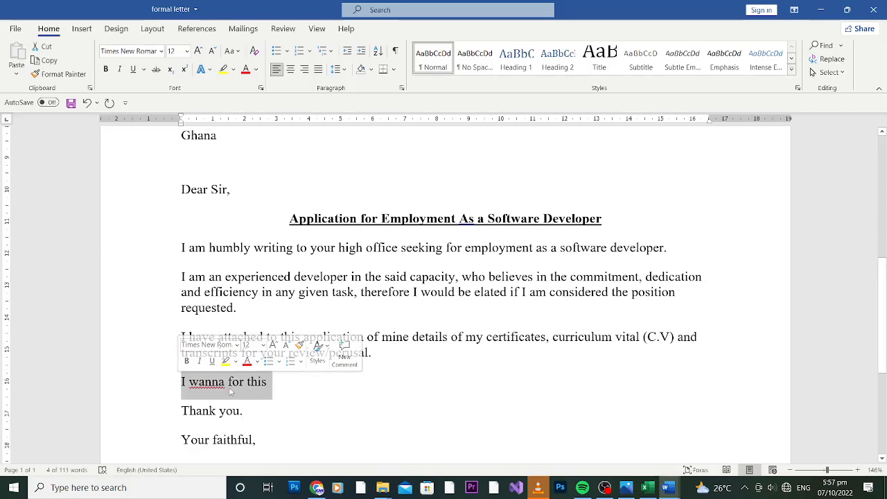
{"action": "key", "text": "BackSpace"}
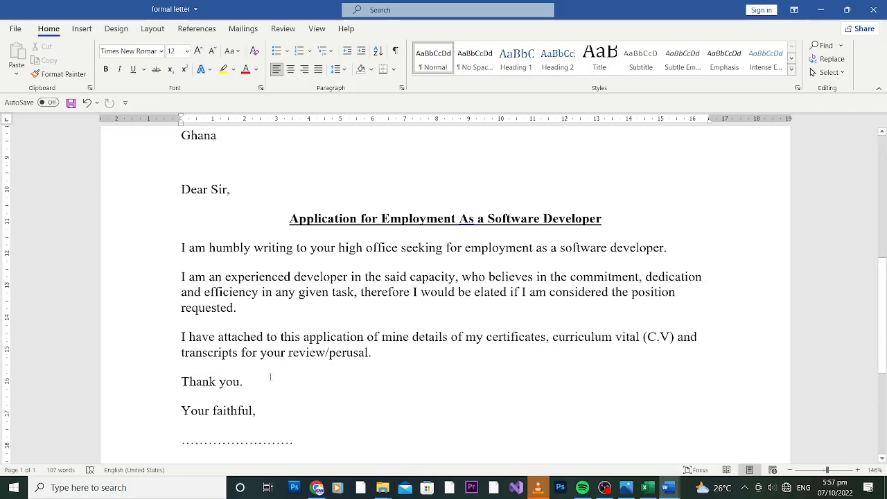
Type 'Television tv' on a new line above 'Thank you', correcting the typos
{"action": "left_click", "coordinate": [406, 355]}
{"action": "key", "text": "Return"}
{"action": "type", "text": "televi"}
{"action": "type", "text": "son"}
{"action": "key", "text": "BackSpace"}
{"action": "key", "text": "BackSpace"}
{"action": "type", "text": "in"}
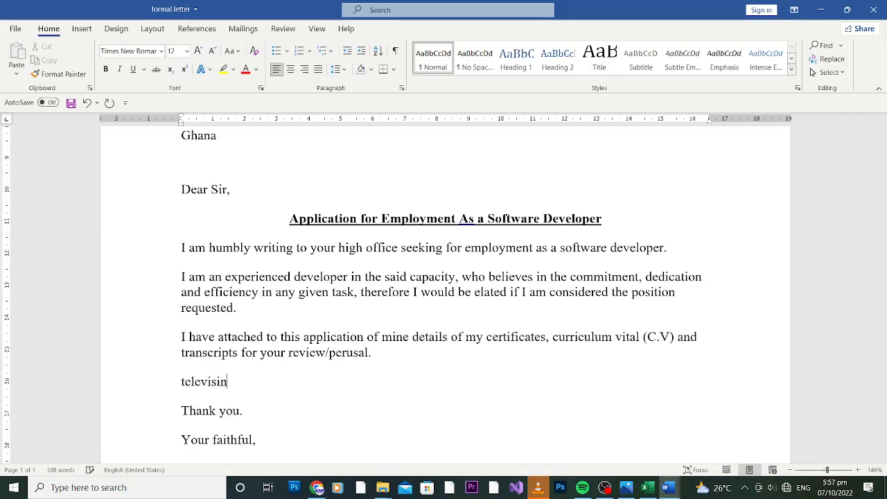
{"action": "key", "text": "BackSpace"}
{"action": "type", "text": "on t"}
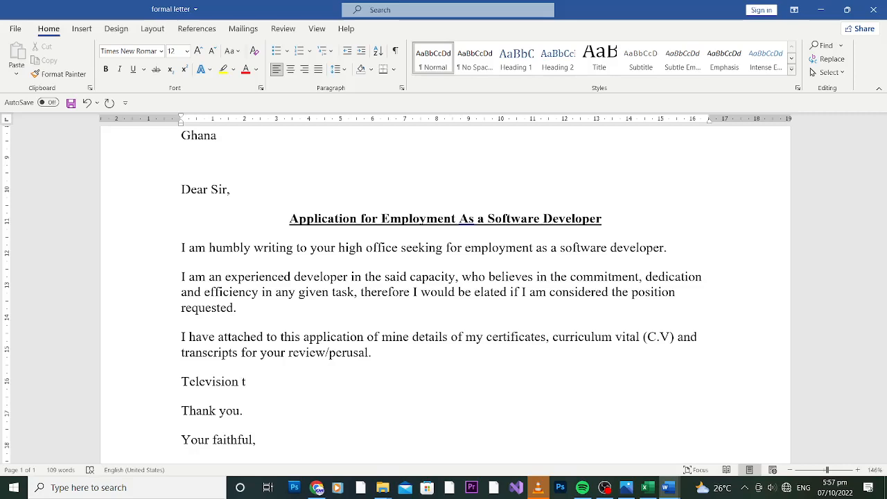
{"action": "type", "text": "V"}
{"action": "key", "text": "BackSpace"}
{"action": "type", "text": "v"}
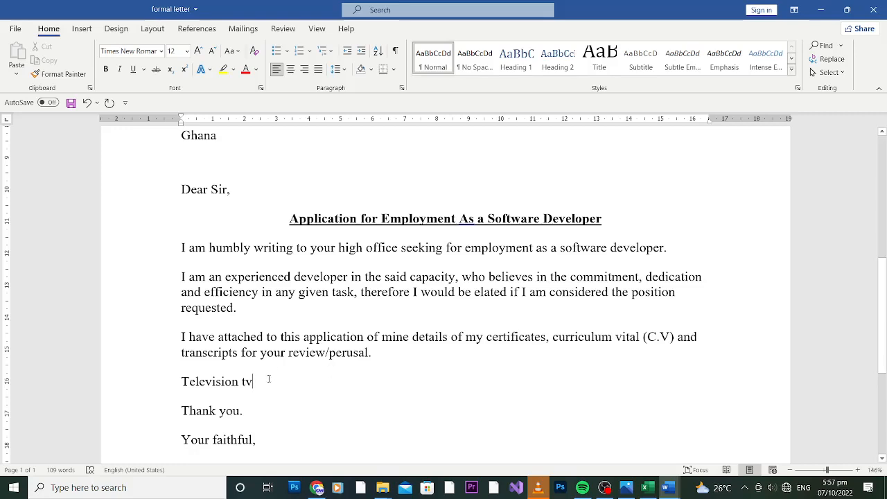
Fix the last letter of 'Television', then delete the whole trial line
{"action": "mouse_move", "coordinate": [255, 380]}
{"action": "left_mouse_down"}
{"action": "mouse_move", "coordinate": [182, 382]}
{"action": "mouse_move", "coordinate": [239, 383]}
{"action": "left_mouse_up"}
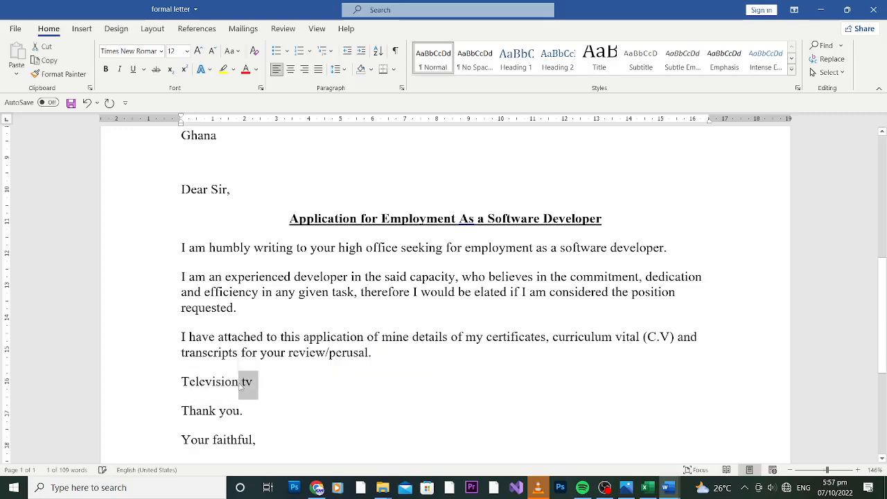
{"action": "left_click", "coordinate": [240, 384]}
{"action": "key", "text": "BackSpace"}
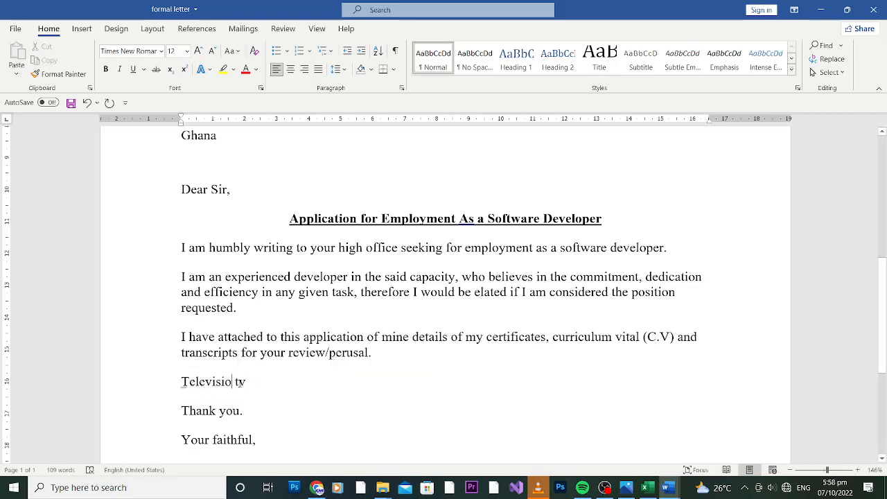
{"action": "type", "text": "n"}
{"action": "left_click_drag", "start_coordinate": [264, 381], "coordinate": [163, 379]}
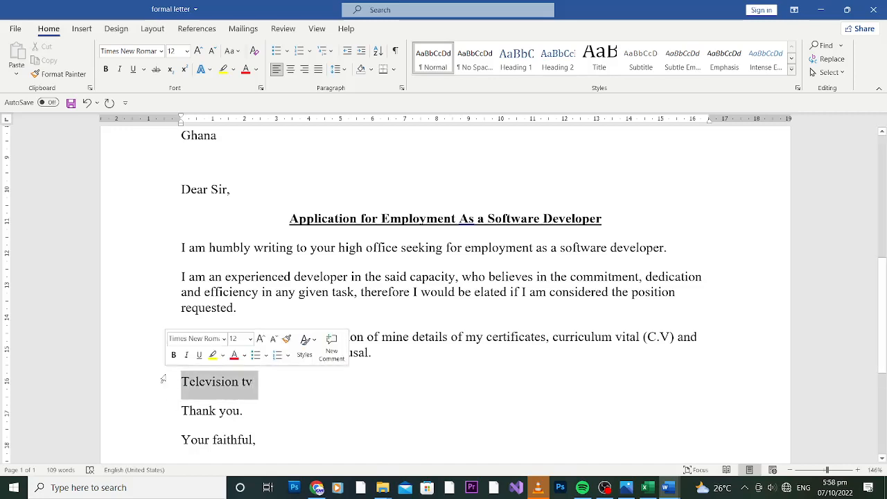
{"action": "key", "text": "BackSpace"}
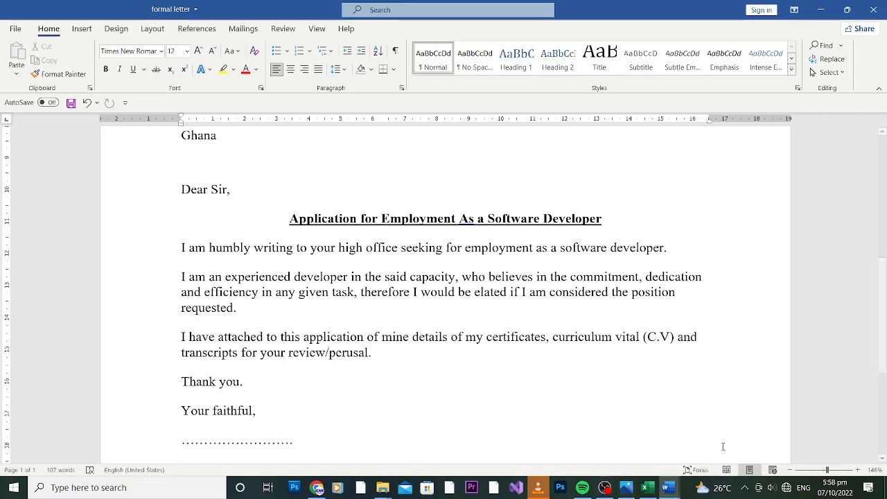
Try changing the closing to 'Yours faithfully', then revert it to 'Your faithful'
{"action": "left_click", "coordinate": [734, 311]}
{"action": "left_click_drag", "start_coordinate": [884, 294], "coordinate": [884, 331]}
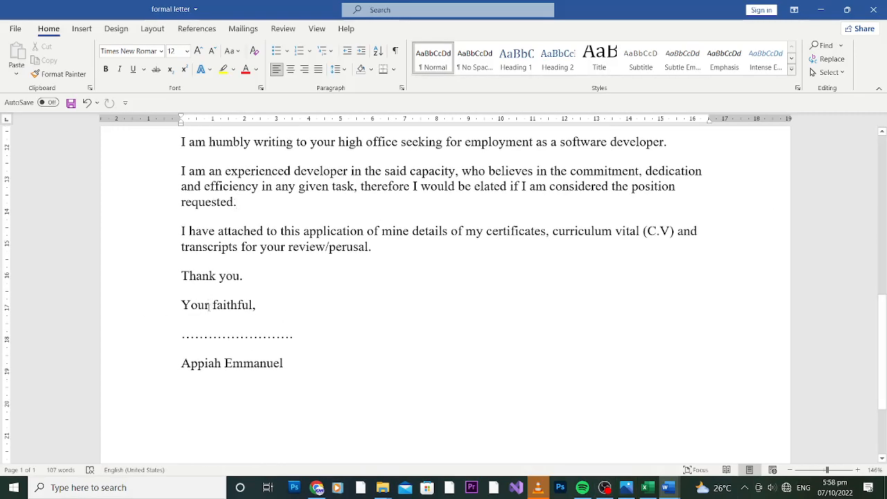
{"action": "left_click", "coordinate": [209, 304]}
{"action": "type", "text": "s"}
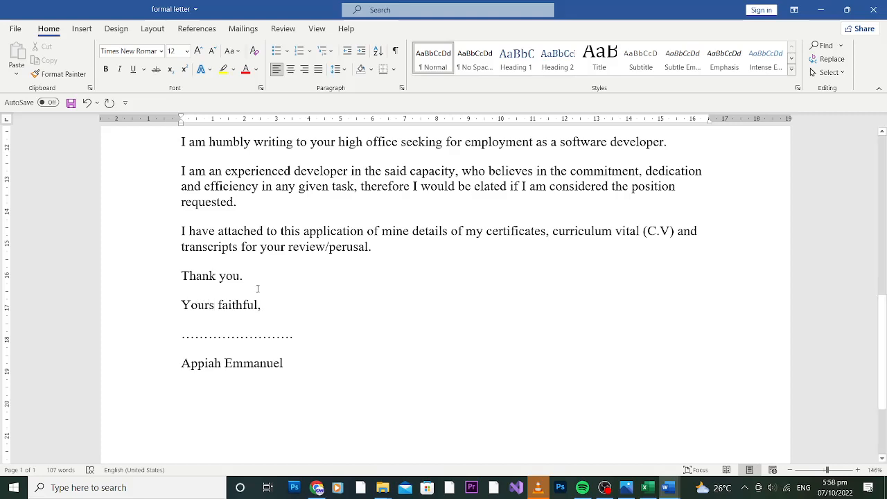
{"action": "left_click", "coordinate": [259, 305]}
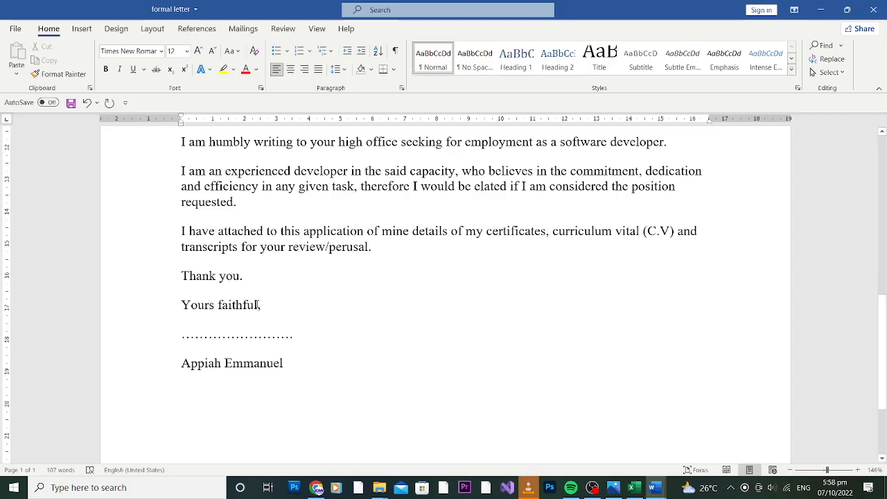
{"action": "type", "text": "l"}
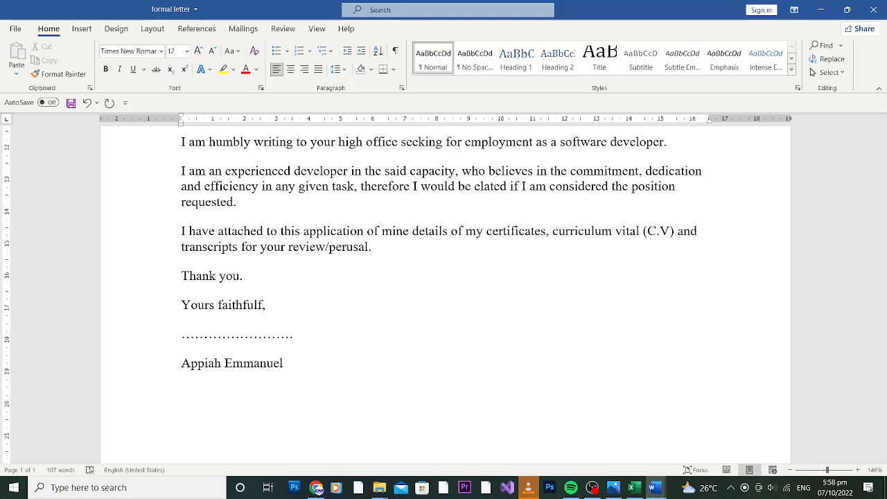
{"action": "type", "text": "y"}
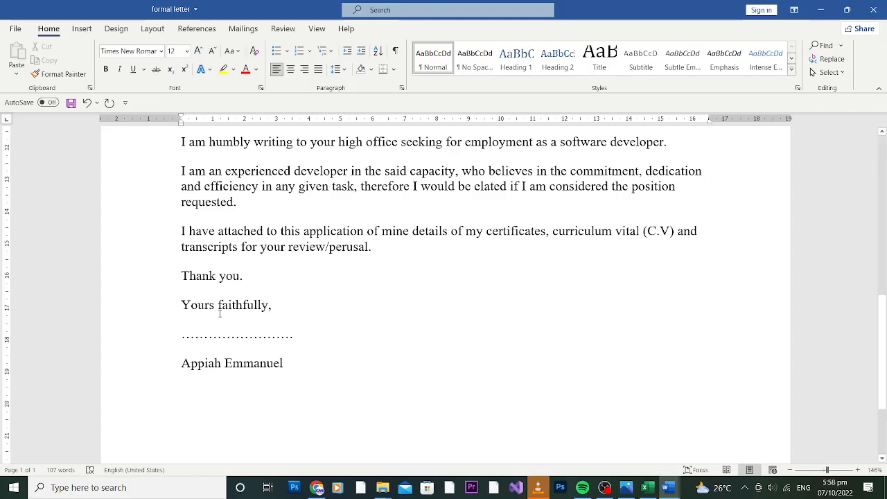
{"action": "key", "text": "BackSpace"}
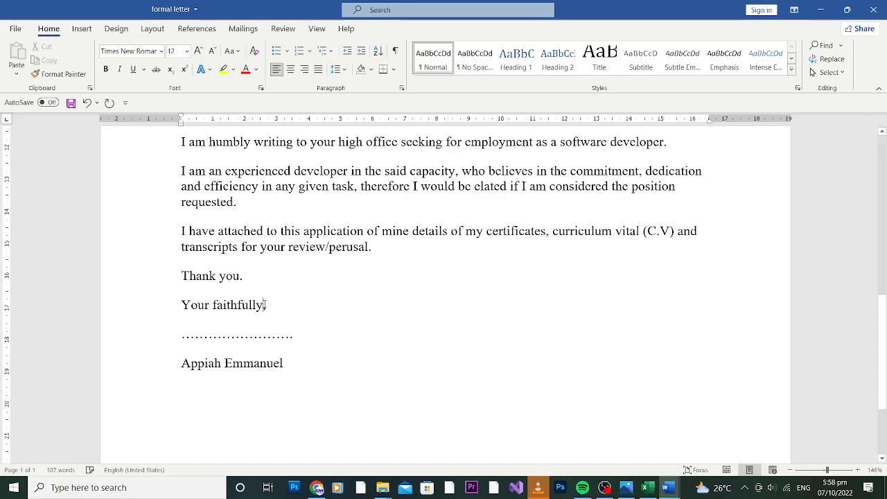
{"action": "key", "text": "BackSpace"}
{"action": "key", "text": "BackSpace"}
Type the writer's phone number in parentheses on a new line below the signature name
{"action": "left_click", "coordinate": [294, 372]}
{"action": "key", "text": "Return"}
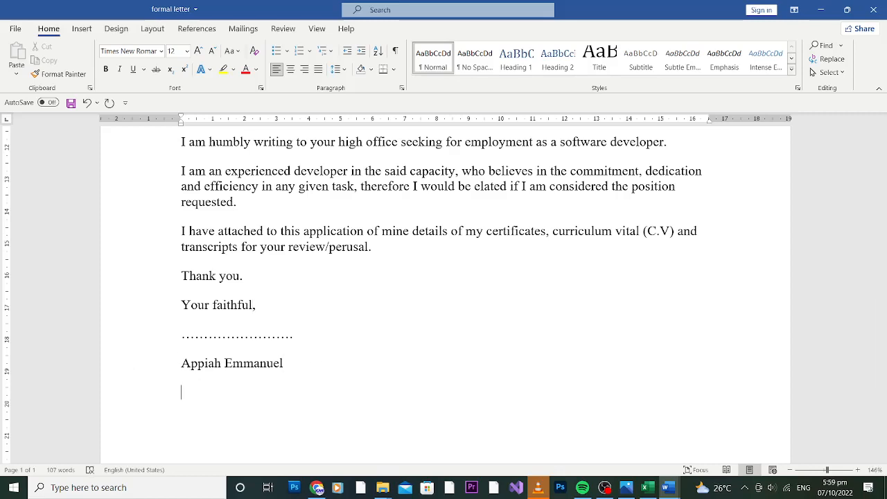
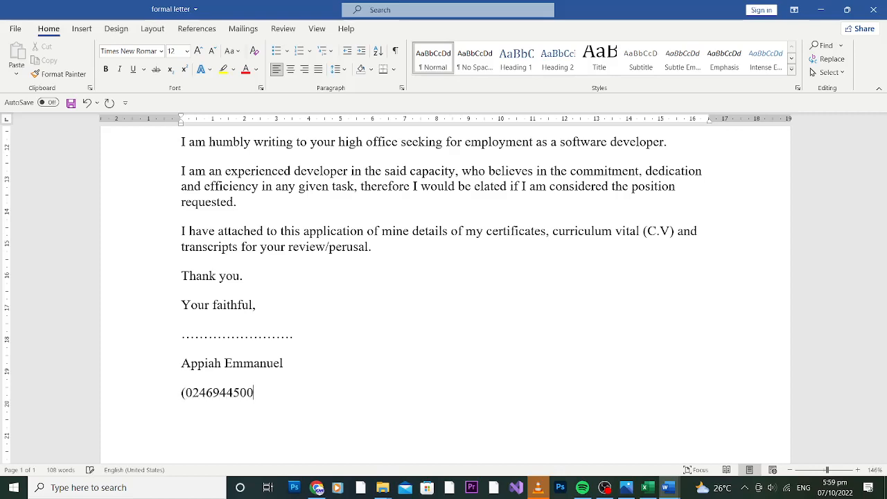
{"action": "type", "text": ")"}
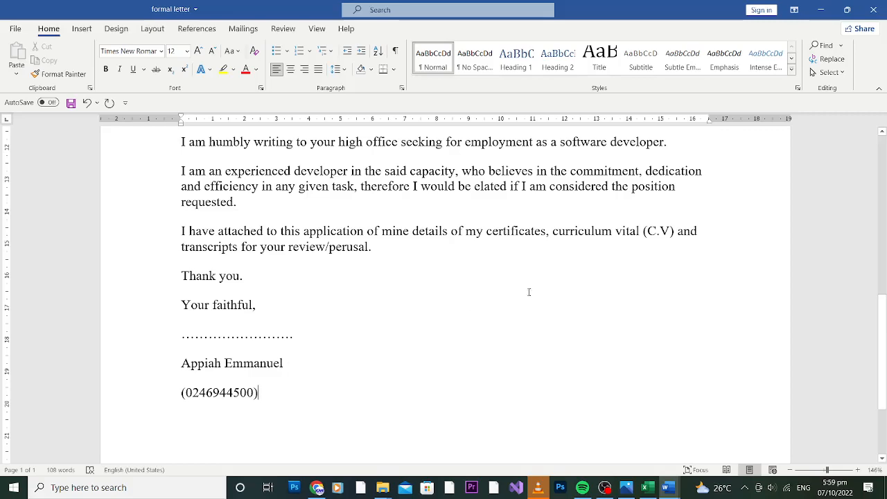
{"action": "left_click_drag", "start_coordinate": [884, 340], "coordinate": [886, 236]}
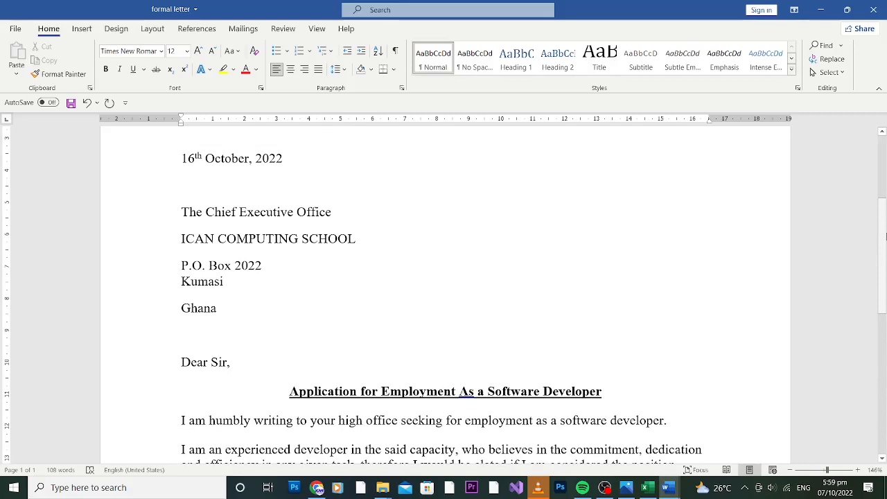
Bold the '16th October, 2022' date line, then glance at the open File Explorer windows
{"action": "left_click_drag", "start_coordinate": [884, 236], "coordinate": [885, 175]}
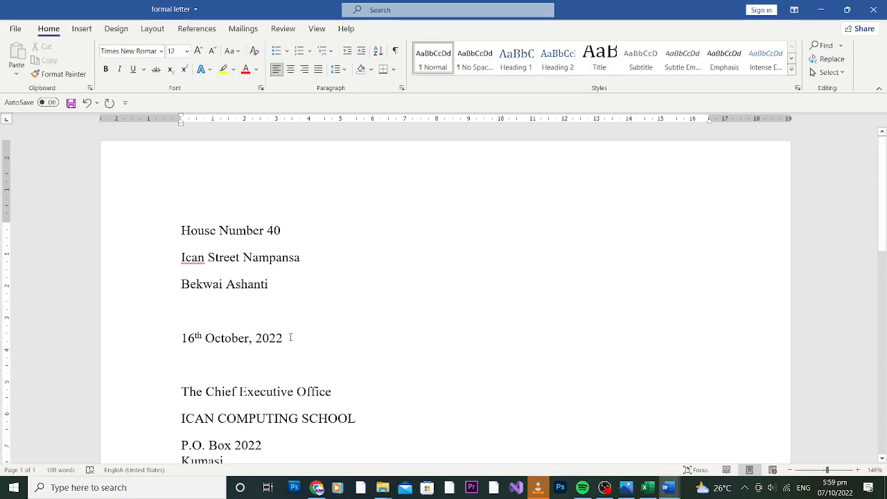
{"action": "left_click_drag", "start_coordinate": [291, 337], "coordinate": [175, 337]}
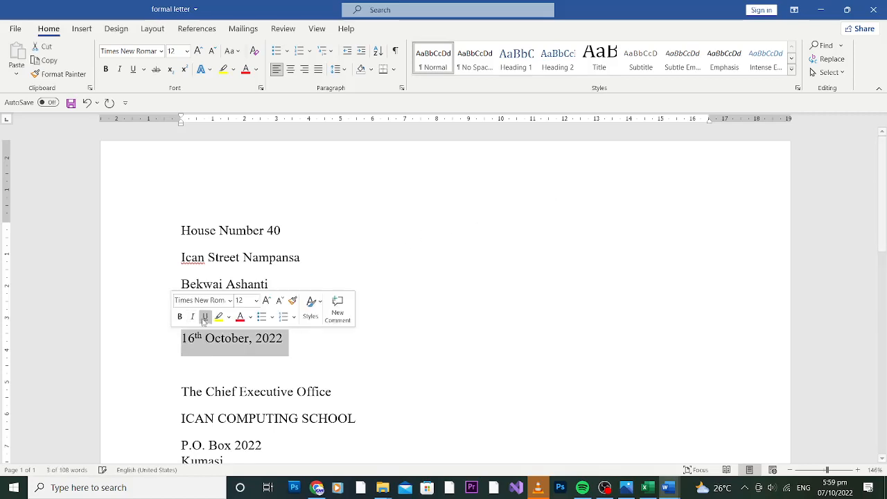
{"action": "left_click", "coordinate": [179, 316]}
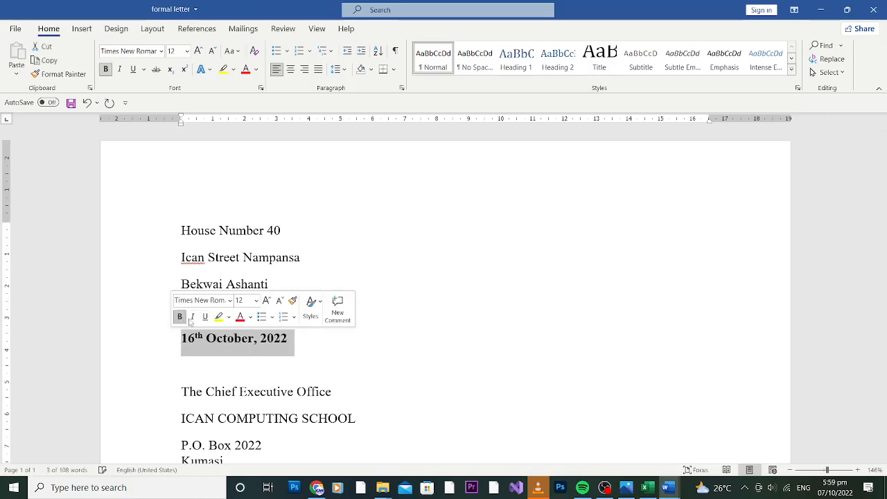
{"action": "left_click", "coordinate": [315, 352]}
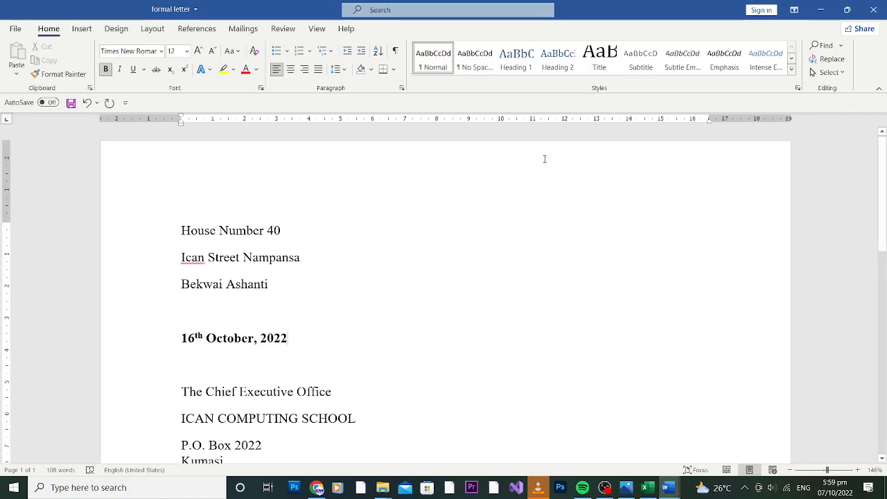
{"action": "left_click", "coordinate": [381, 487]}
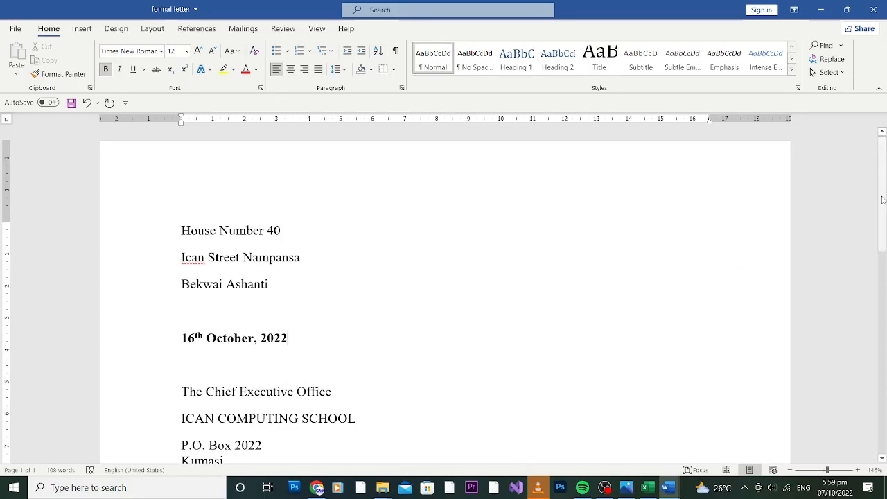
{"action": "scroll", "coordinate": [884, 201], "scroll_direction": "down", "scroll_amount": 1}
{"action": "left_click_drag", "start_coordinate": [885, 202], "coordinate": [882, 207]}
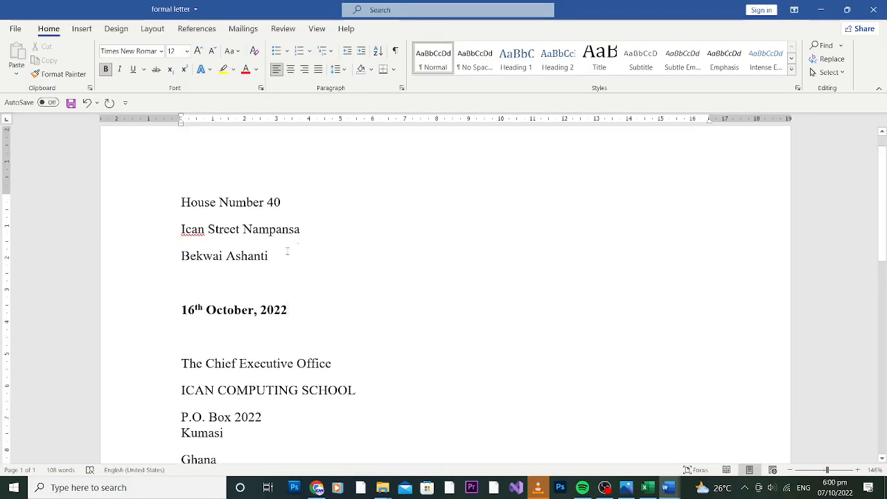
{"action": "left_click_drag", "start_coordinate": [277, 254], "coordinate": [179, 201]}
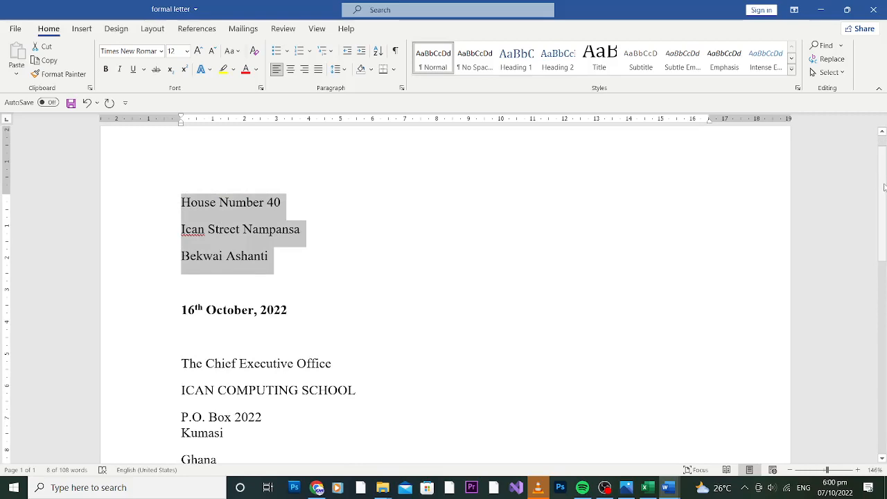
{"action": "left_click_drag", "start_coordinate": [882, 194], "coordinate": [868, 257]}
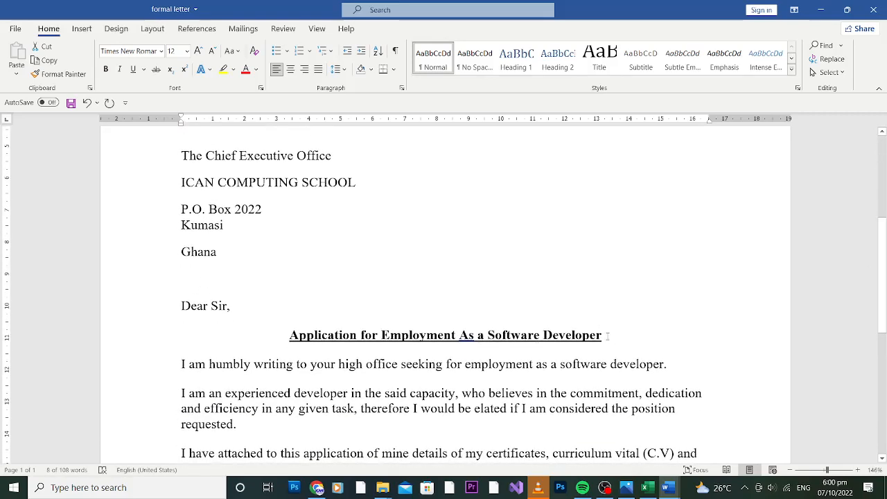
{"action": "triple_click", "coordinate": [530, 330]}
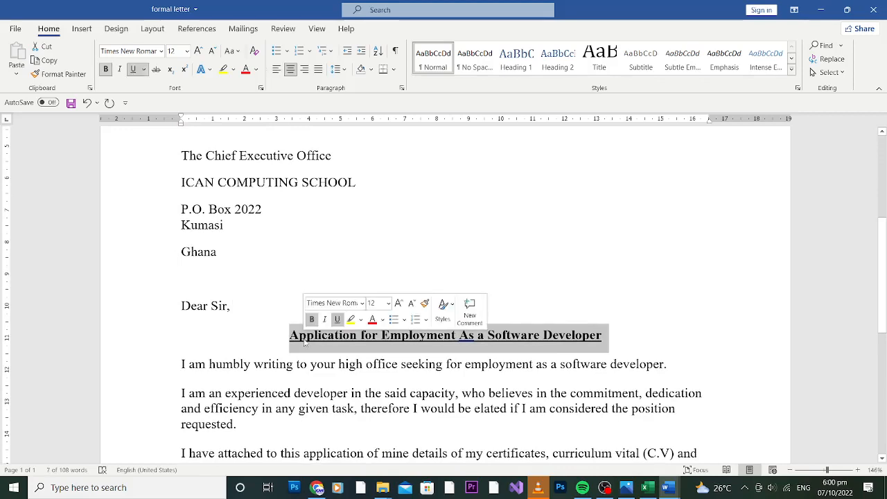
{"action": "left_click", "coordinate": [276, 70]}
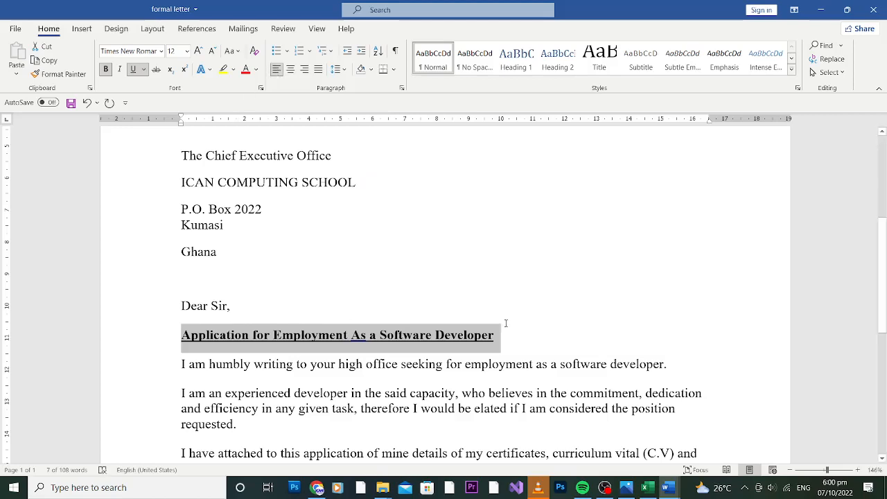
{"action": "left_click", "coordinate": [513, 342]}
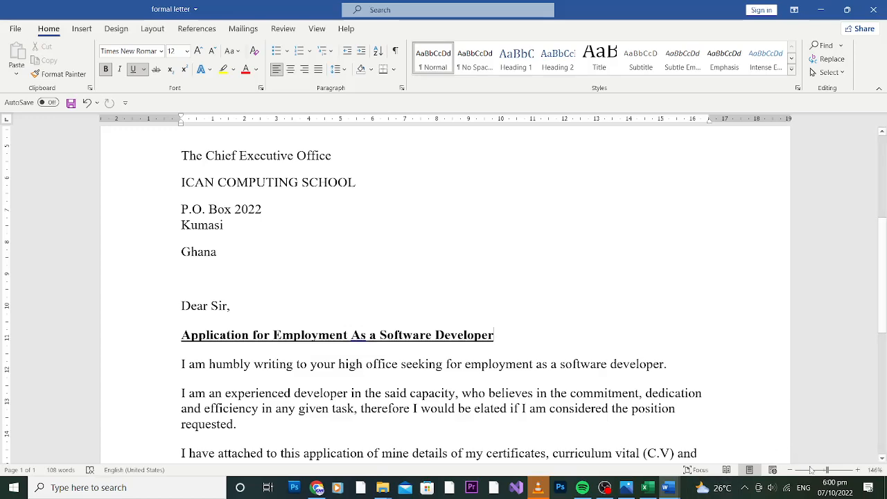
Zoom out to about 63% to view the whole page, then return to 100% and scroll up
{"action": "left_click_drag", "start_coordinate": [827, 471], "coordinate": [813, 470]}
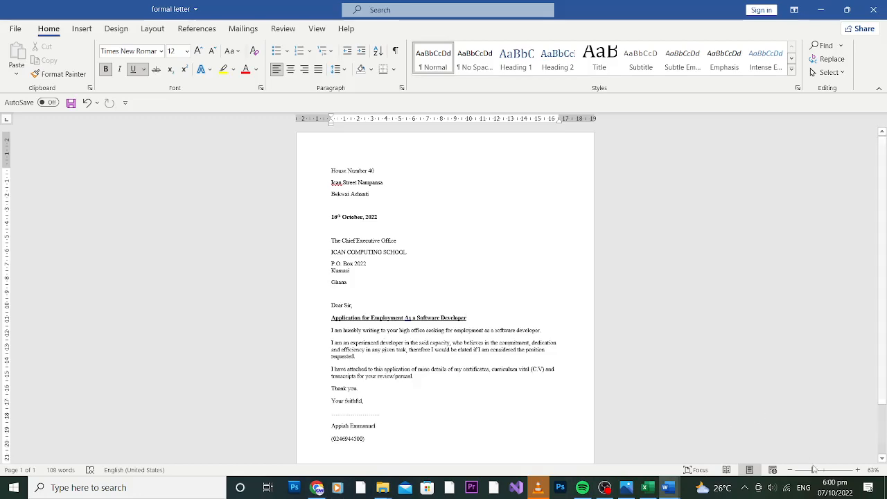
{"action": "left_click", "coordinate": [816, 471]}
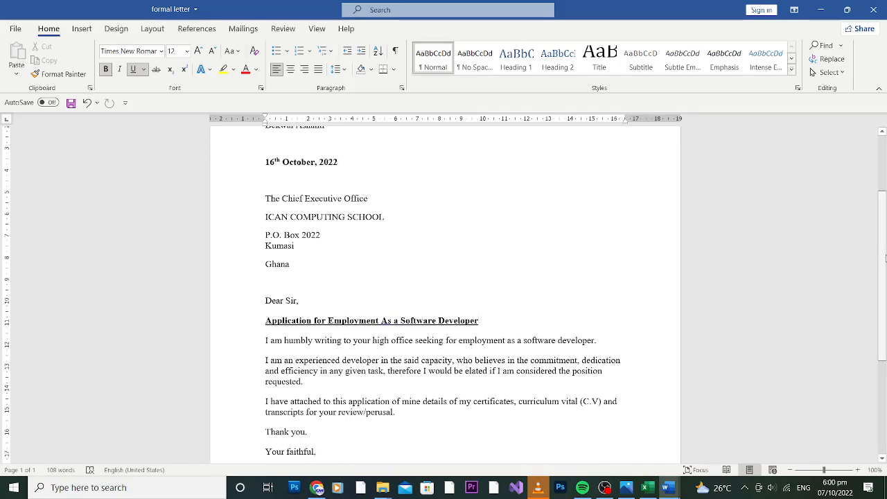
{"action": "left_click_drag", "start_coordinate": [885, 258], "coordinate": [868, 248]}
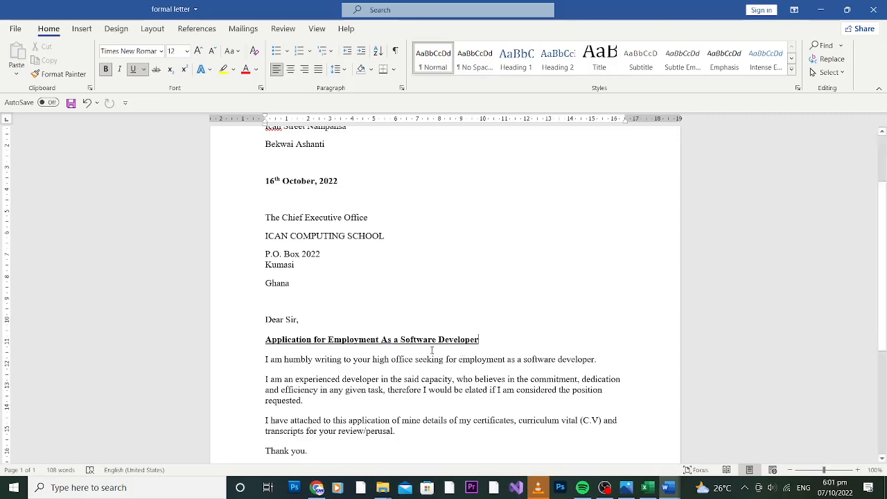
Make the subject heading 'Application for Employment As a Software Developer' italic
{"action": "left_click_drag", "start_coordinate": [885, 268], "coordinate": [885, 255]}
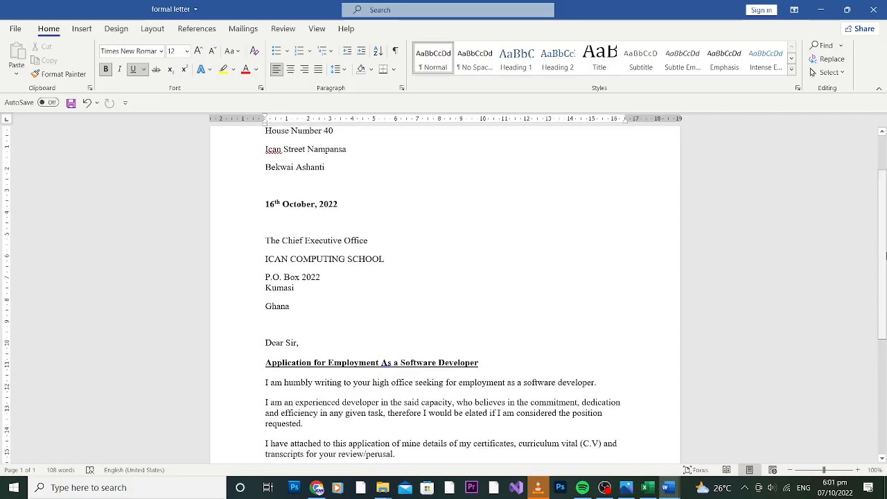
{"action": "left_click_drag", "start_coordinate": [886, 256], "coordinate": [885, 222]}
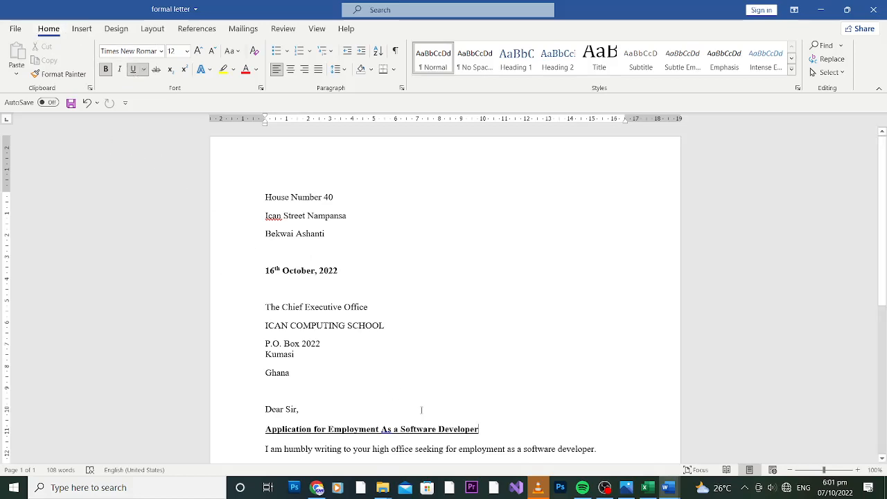
{"action": "left_click_drag", "start_coordinate": [487, 431], "coordinate": [262, 434]}
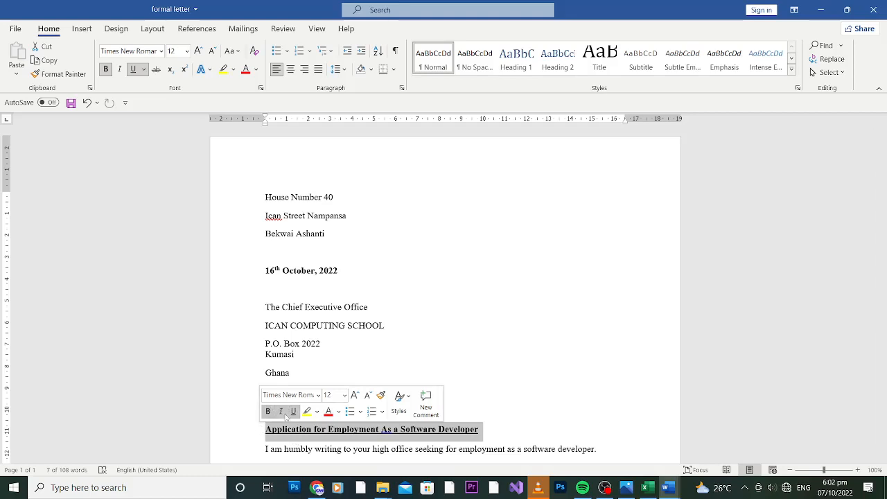
{"action": "left_click", "coordinate": [280, 411]}
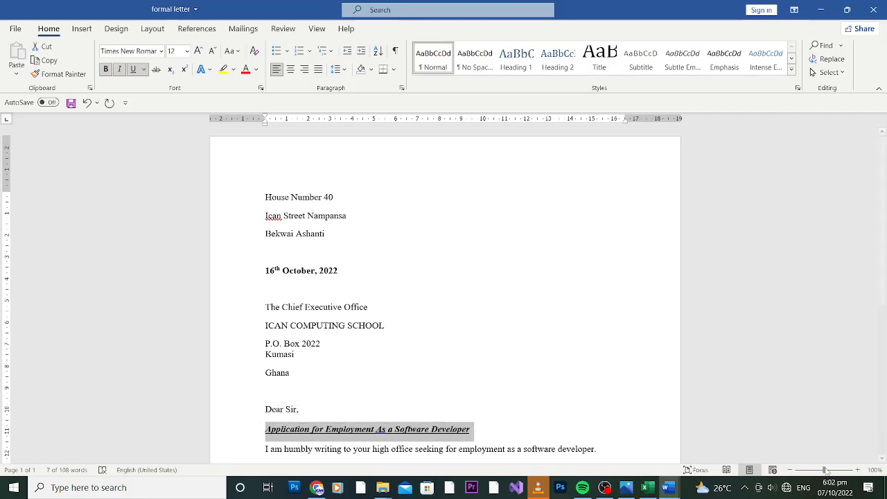
{"action": "left_click_drag", "start_coordinate": [823, 469], "coordinate": [828, 472]}
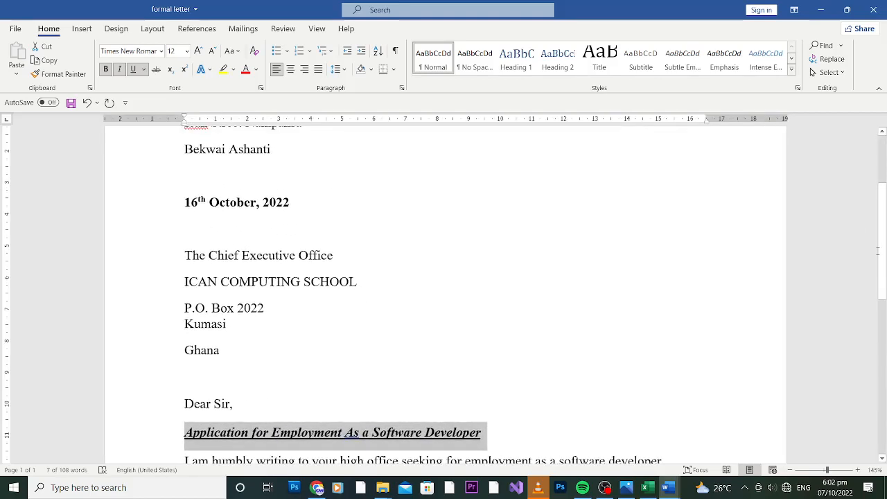
{"action": "left_click_drag", "start_coordinate": [883, 249], "coordinate": [883, 276]}
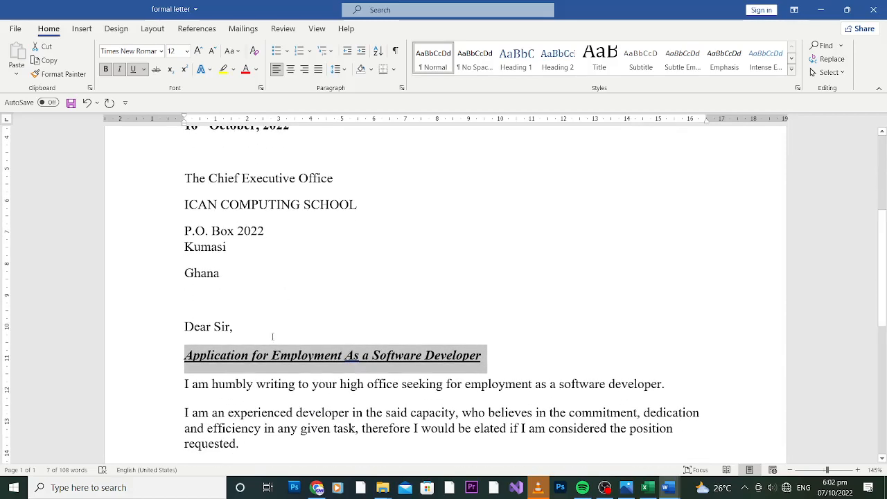
{"action": "left_click", "coordinate": [481, 361]}
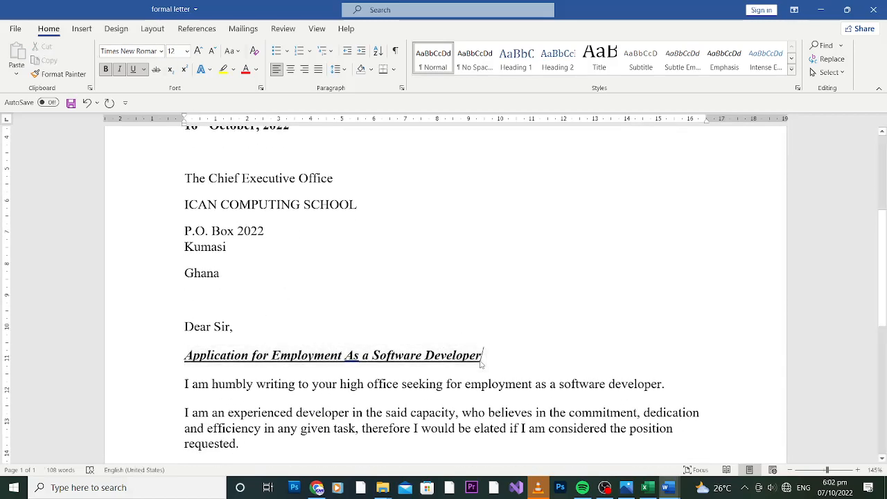
Toggle italic, bold and underline off the heading, then reapply italic and bold
{"action": "left_click_drag", "start_coordinate": [479, 362], "coordinate": [189, 358]}
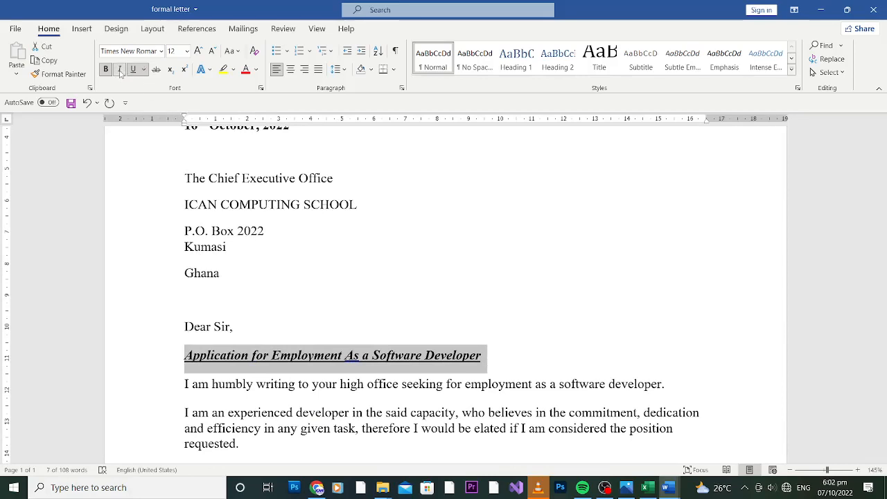
{"action": "left_click", "coordinate": [120, 72]}
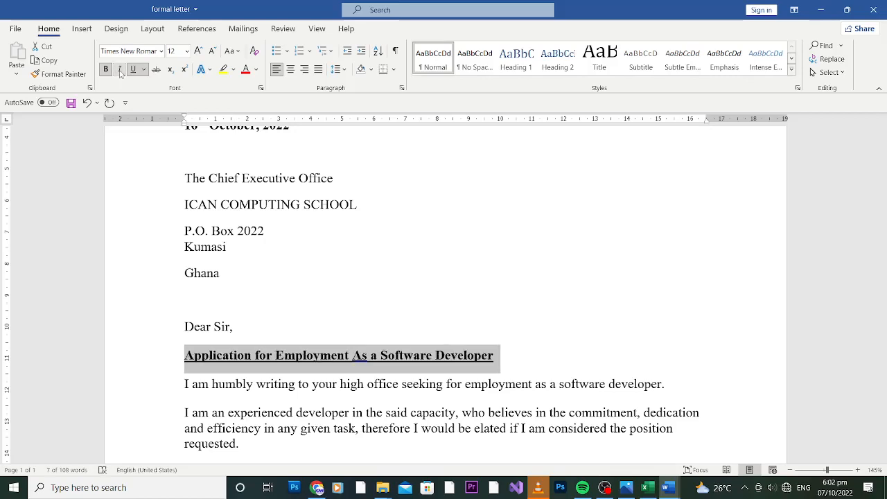
{"action": "left_click", "coordinate": [106, 72]}
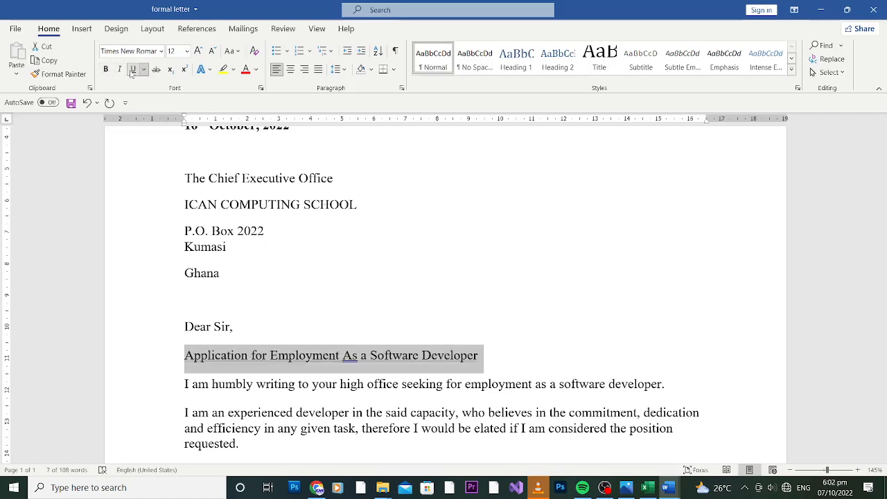
{"action": "left_click", "coordinate": [134, 70]}
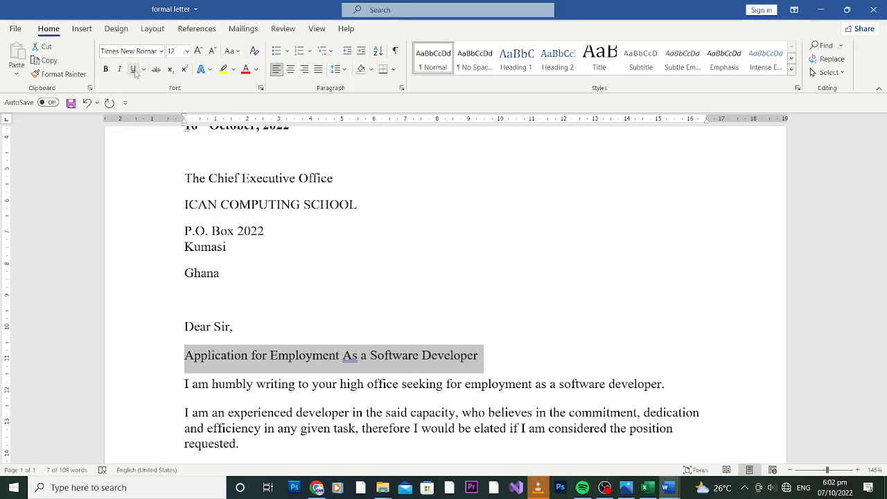
{"action": "left_click", "coordinate": [121, 71]}
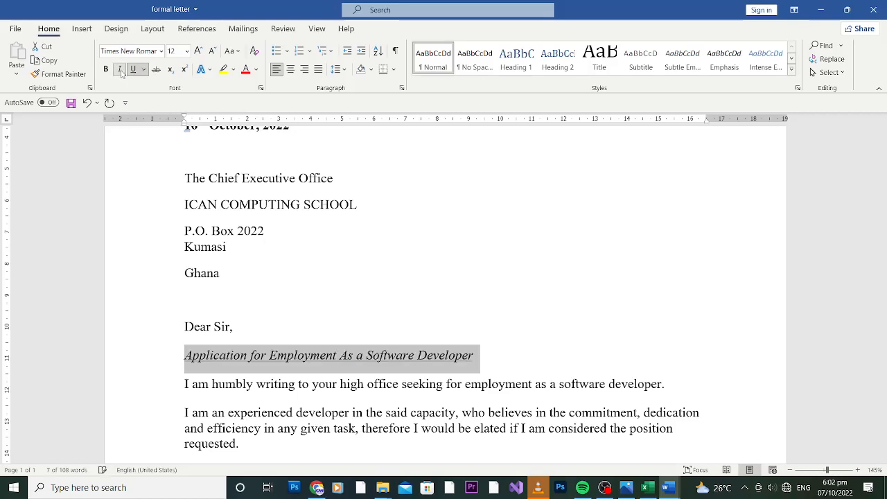
{"action": "left_click", "coordinate": [106, 70]}
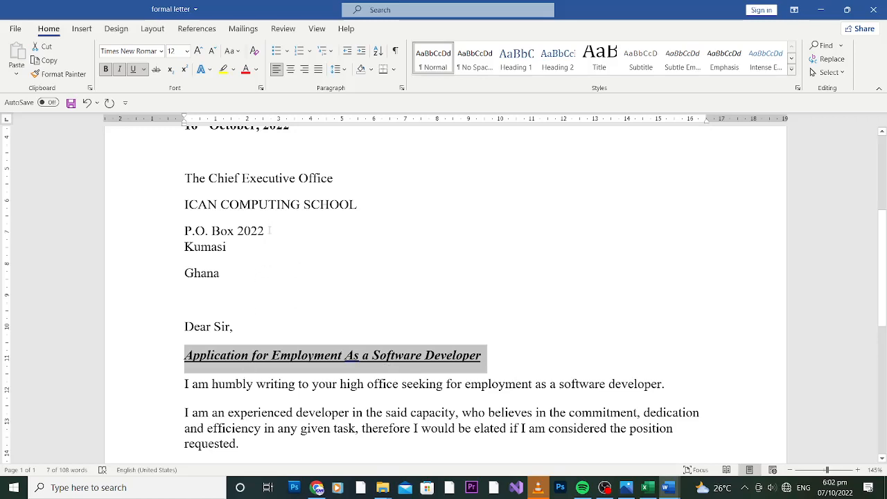
Add a superscript 'nd' after 'P.O. Box 2022', replacing a mistyped 'th'
{"action": "left_click", "coordinate": [268, 231]}
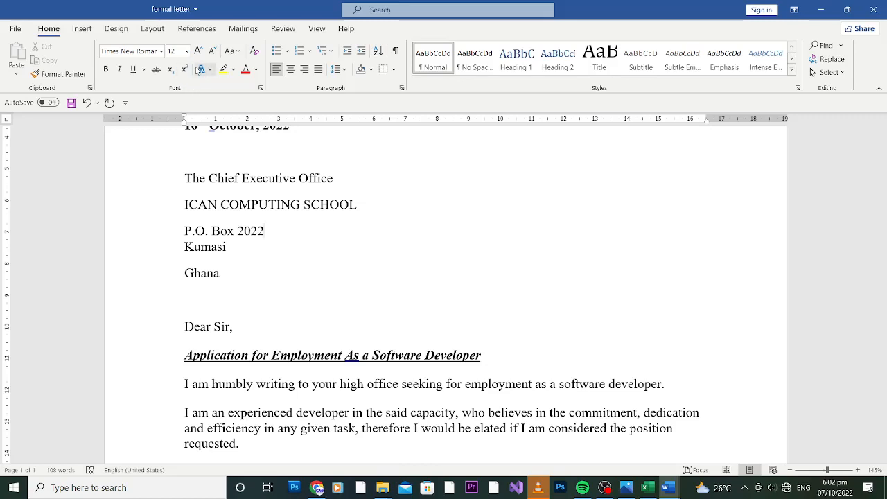
{"action": "left_click", "coordinate": [185, 70]}
{"action": "type", "text": "th"}
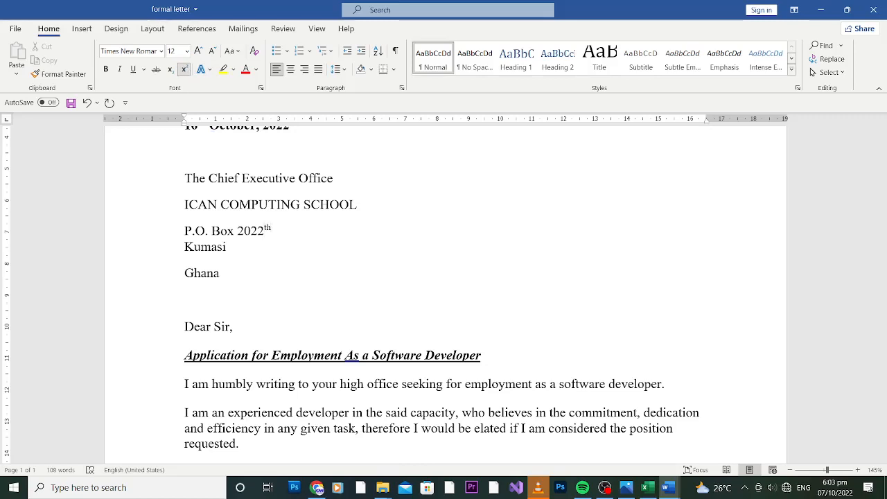
{"action": "key", "text": "BackSpace"}
{"action": "key", "text": "BackSpace"}
{"action": "type", "text": "nd"}
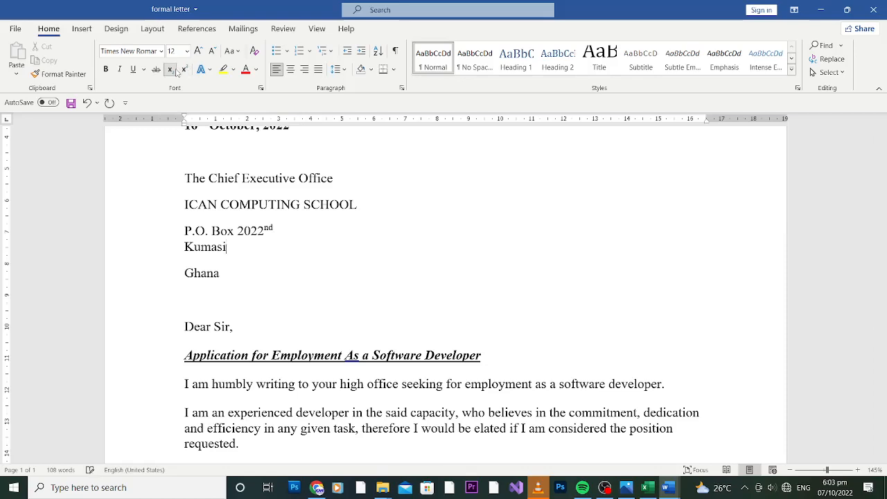
Type and delete trial subscript text after Kumasi, then select the subject heading
{"action": "type", "text": "the"}
{"action": "key", "text": "BackSpace"}
{"action": "key", "text": "BackSpace"}
{"action": "key", "text": "BackSpace"}
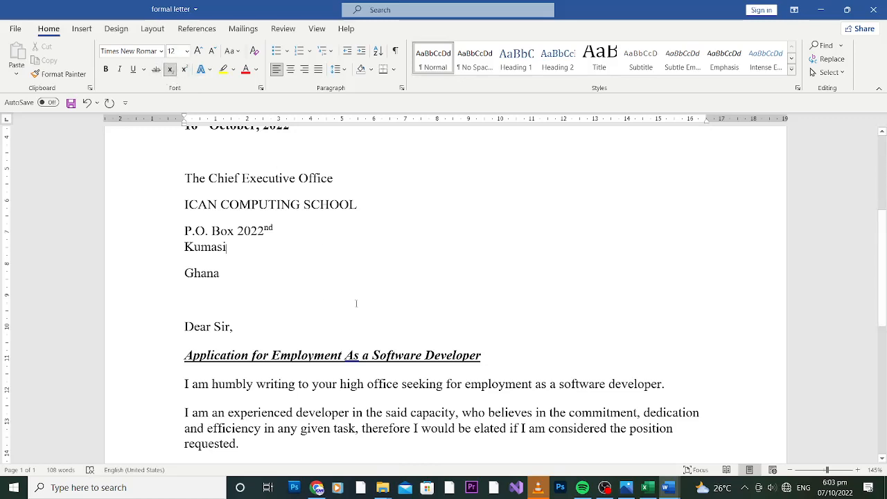
{"action": "left_click_drag", "start_coordinate": [485, 356], "coordinate": [214, 363]}
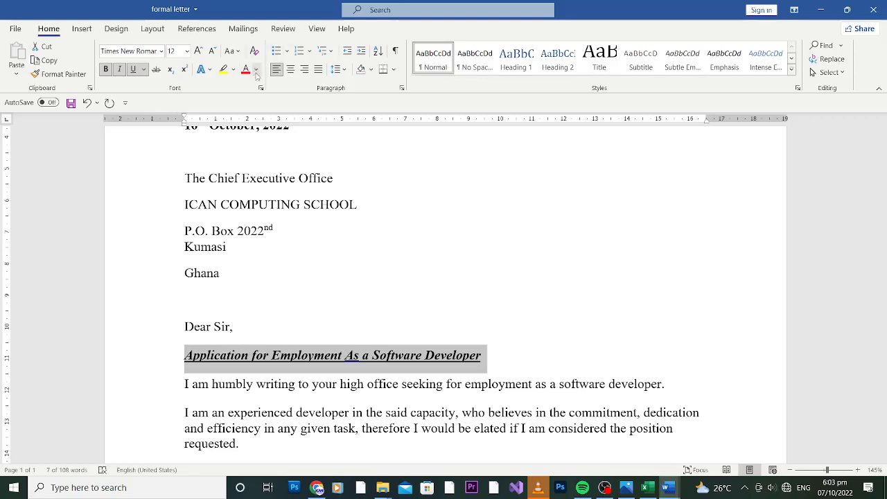
Apply a blue theme font colour to the subject heading, then reselect the heading
{"action": "left_click", "coordinate": [255, 70]}
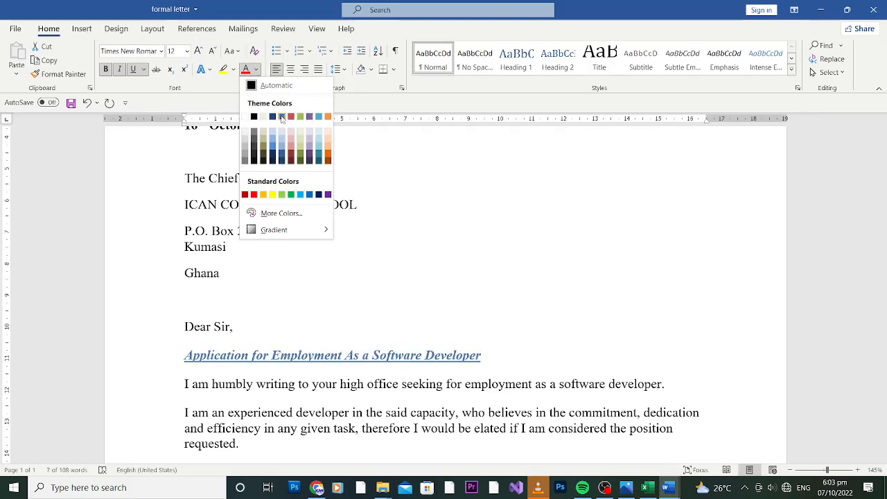
{"action": "left_click", "coordinate": [281, 117]}
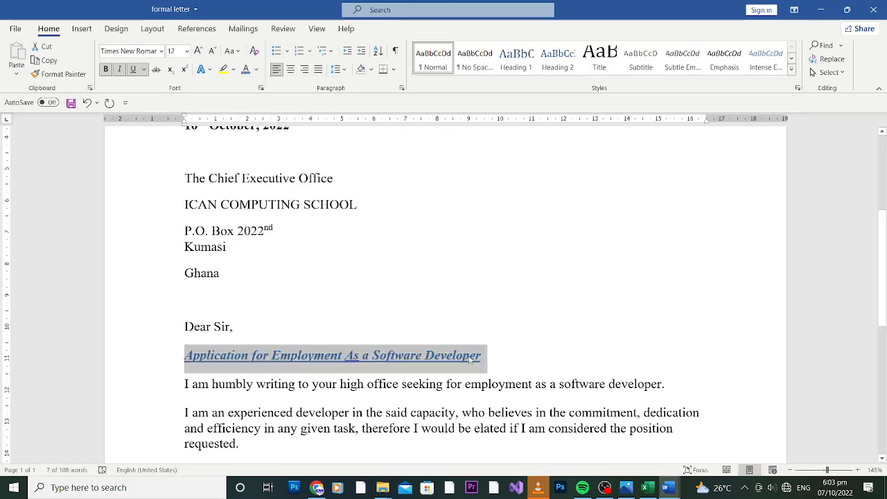
{"action": "left_click", "coordinate": [472, 357]}
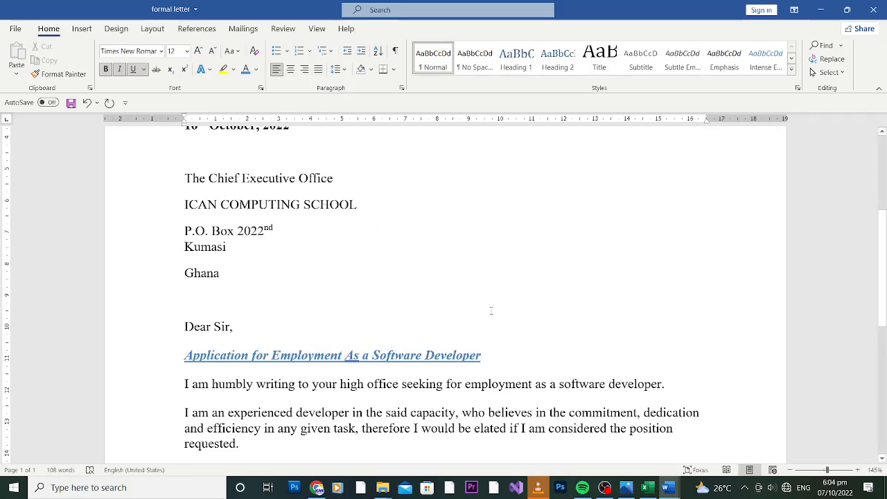
{"action": "left_click_drag", "start_coordinate": [483, 355], "coordinate": [193, 368]}
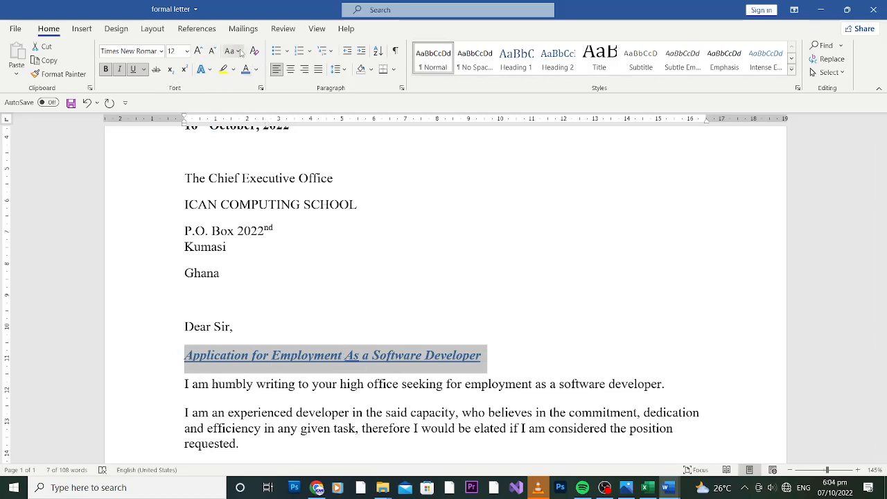
Convert the subject heading to UPPERCASE with Change Case
{"action": "left_click", "coordinate": [237, 53]}
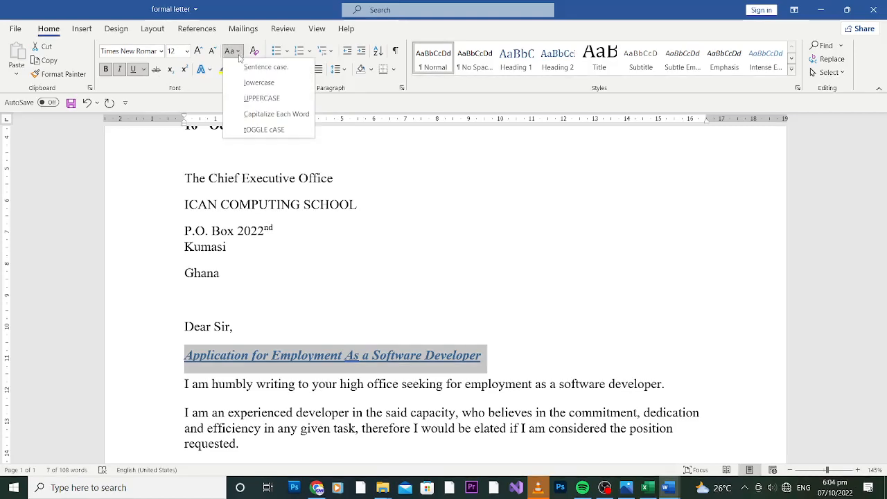
{"action": "left_click", "coordinate": [261, 101]}
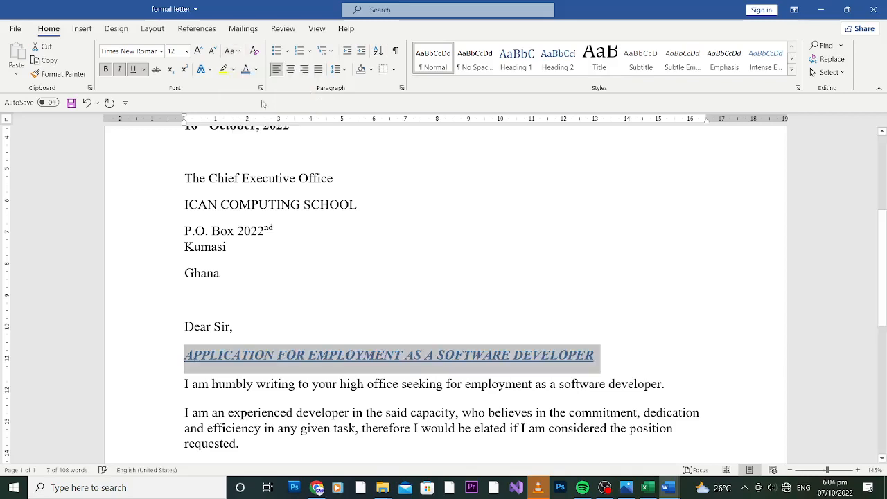
{"action": "left_click", "coordinate": [427, 327]}
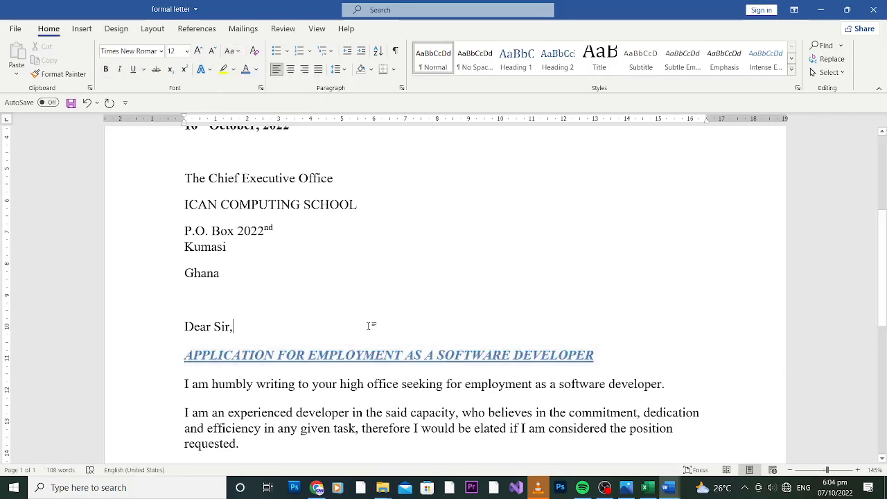
{"action": "left_click_drag", "start_coordinate": [185, 353], "coordinate": [155, 369]}
{"action": "left_click", "coordinate": [603, 366]}
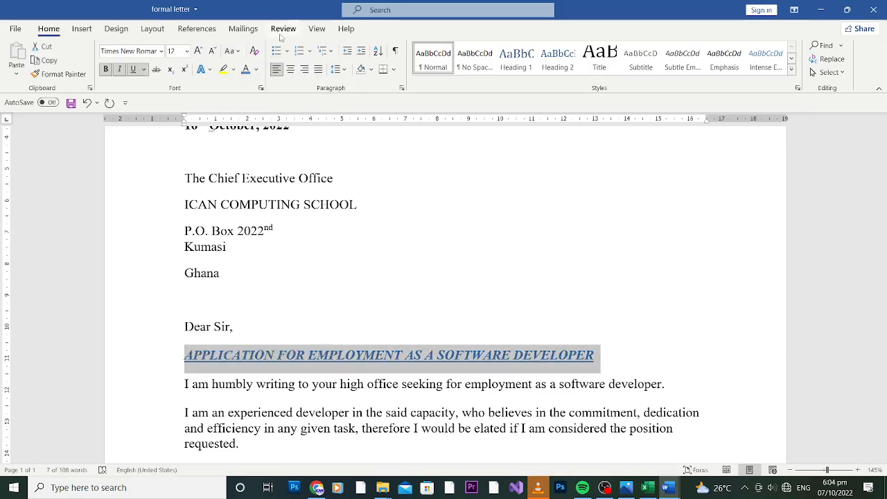
Switch the heading to lowercase, back to UPPERCASE, then dismiss the Change Case menu
{"action": "left_click", "coordinate": [238, 54]}
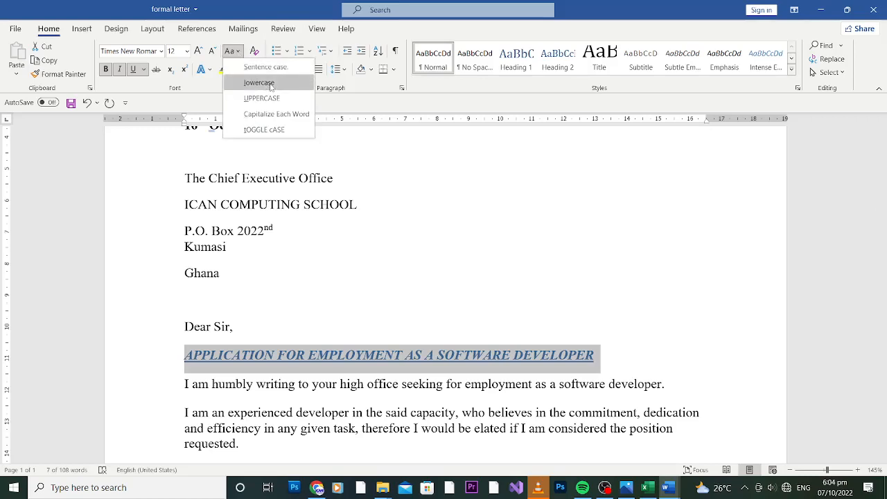
{"action": "left_click", "coordinate": [271, 86]}
{"action": "left_click", "coordinate": [497, 366]}
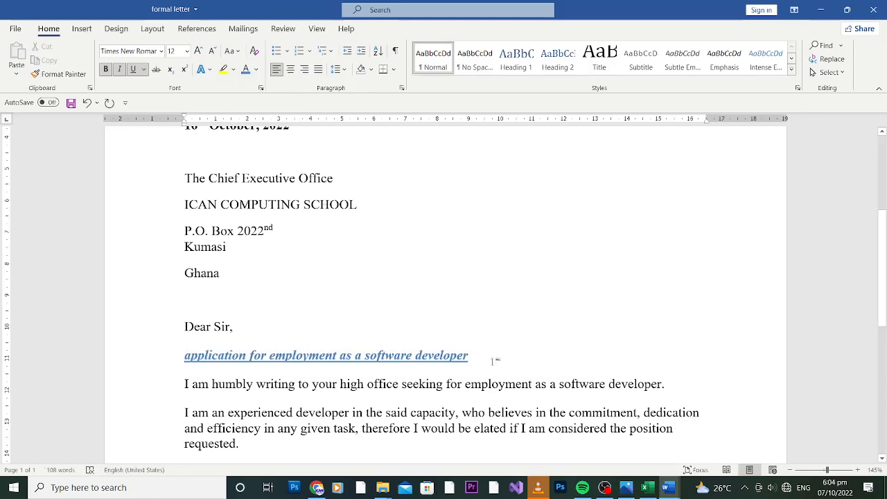
{"action": "left_click_drag", "start_coordinate": [472, 355], "coordinate": [182, 359]}
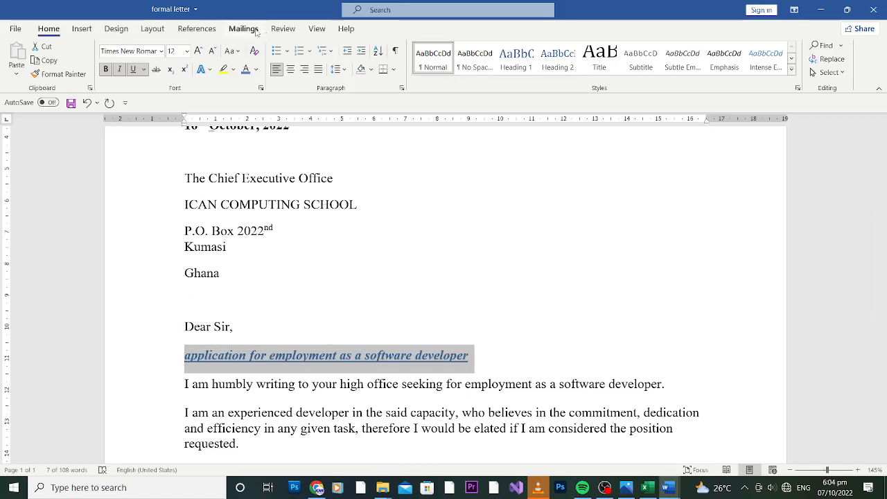
{"action": "left_click", "coordinate": [234, 52]}
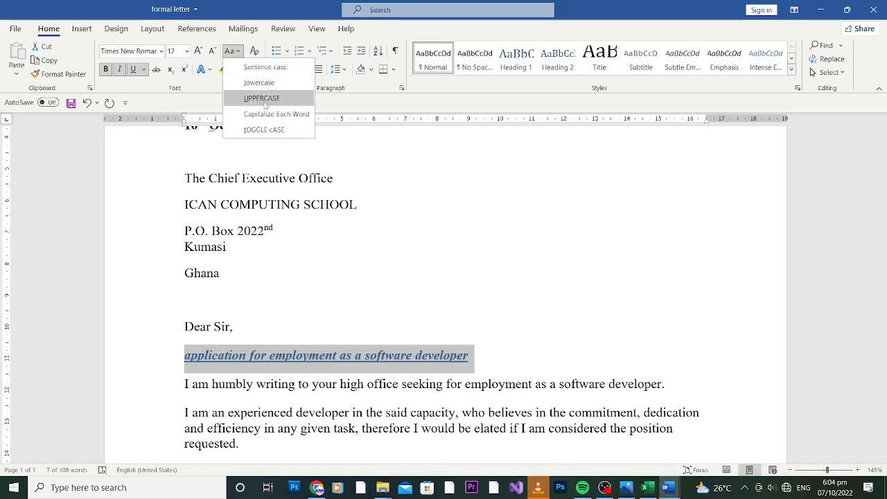
{"action": "left_click", "coordinate": [266, 102]}
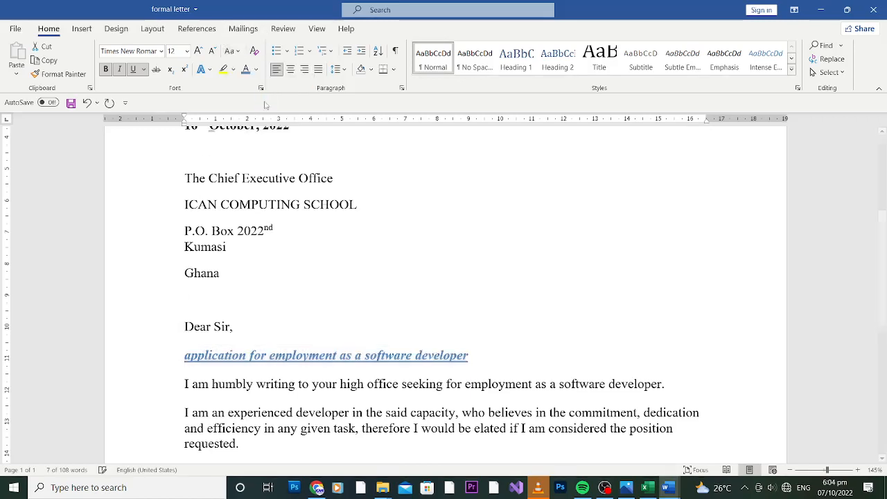
{"action": "left_click", "coordinate": [232, 52]}
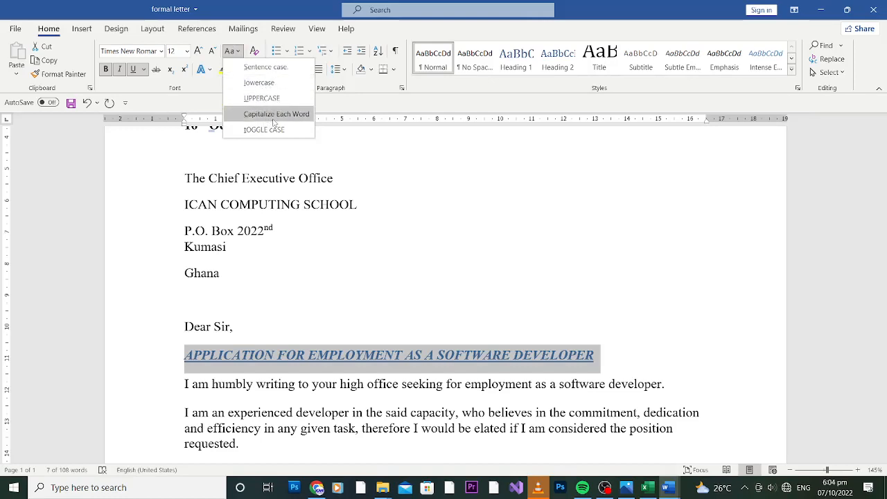
{"action": "key", "text": "Escape"}
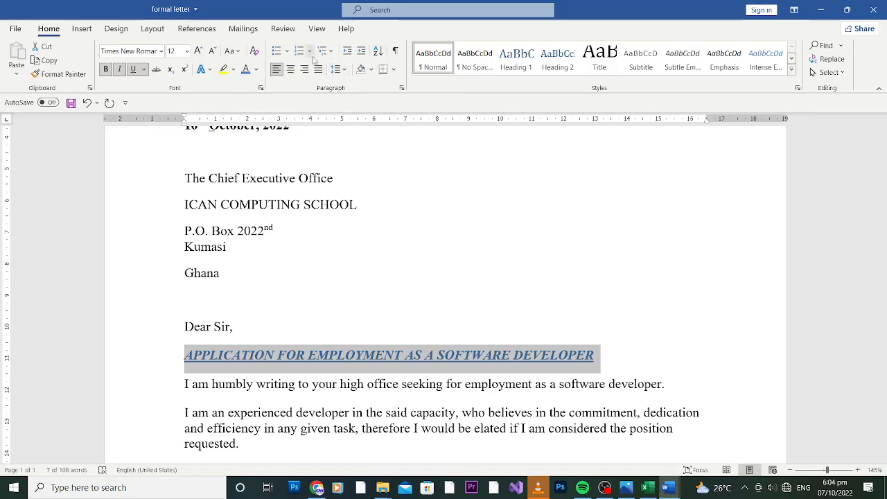
Give the first two body paragraphs check-mark bullets
{"action": "left_click", "coordinate": [311, 55]}
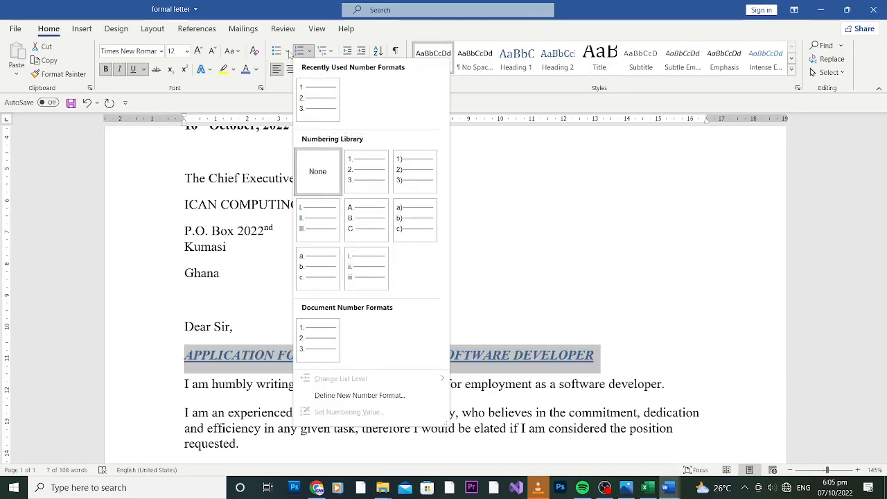
{"action": "left_click", "coordinate": [184, 385]}
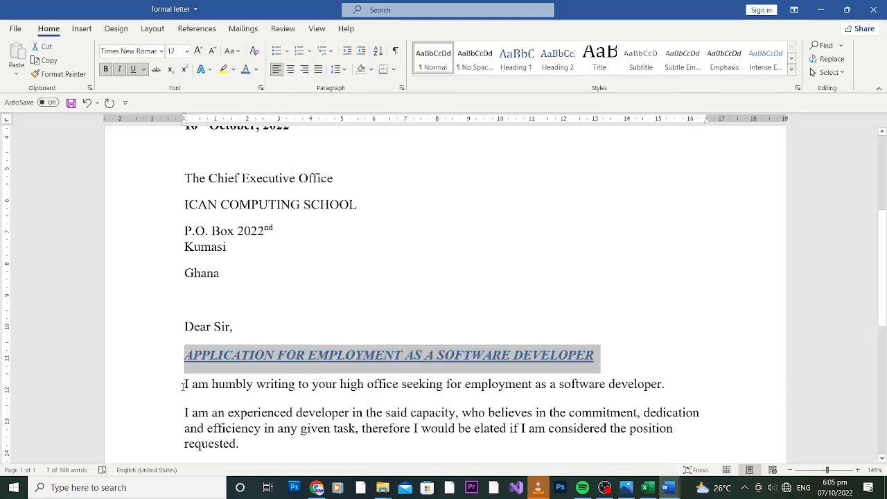
{"action": "left_click", "coordinate": [184, 386]}
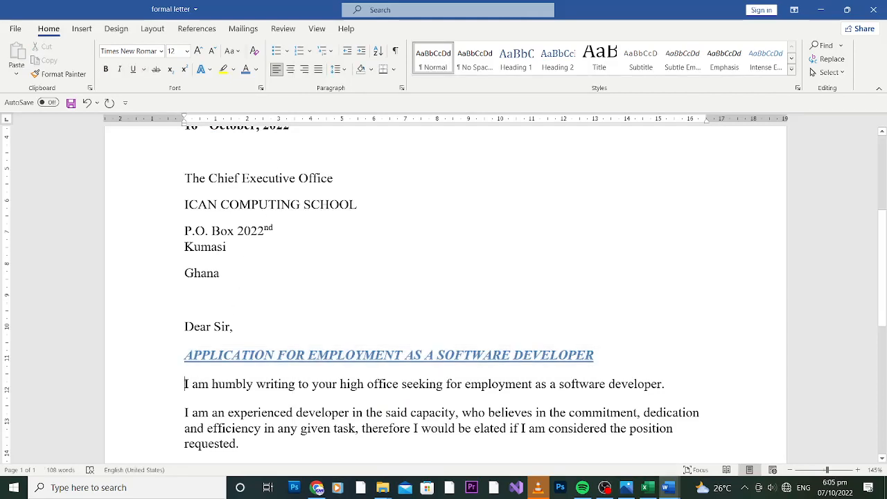
{"action": "left_click", "coordinate": [286, 50]}
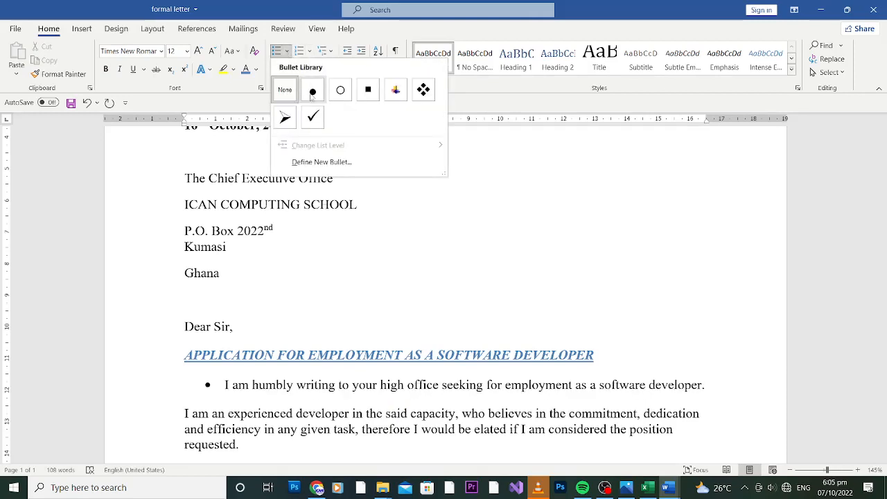
{"action": "left_click", "coordinate": [313, 118]}
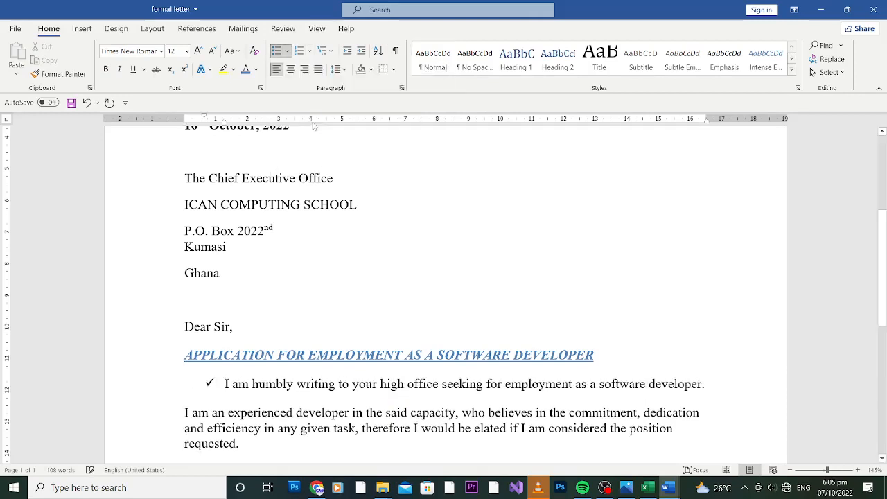
{"action": "left_click", "coordinate": [183, 413]}
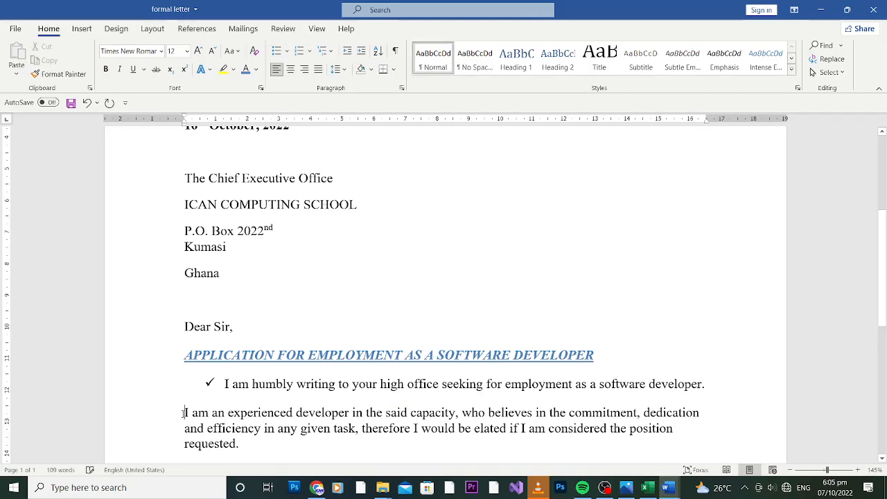
{"action": "left_click", "coordinate": [289, 54]}
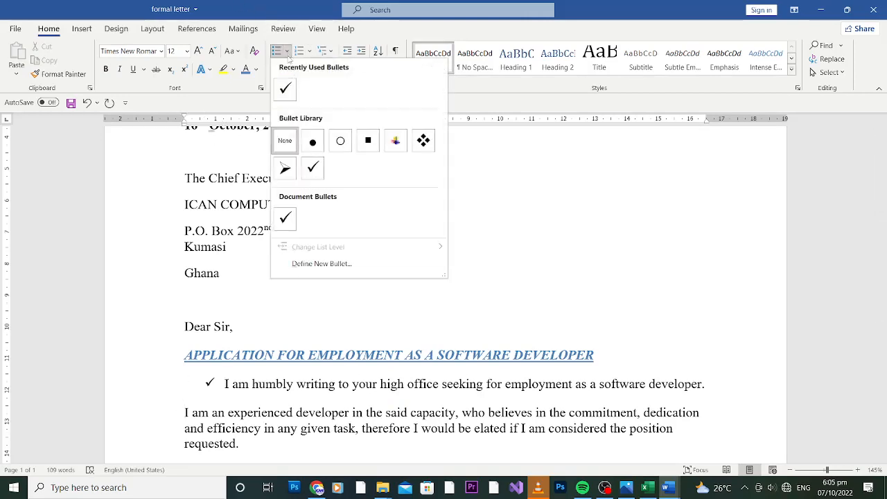
{"action": "left_click", "coordinate": [291, 98]}
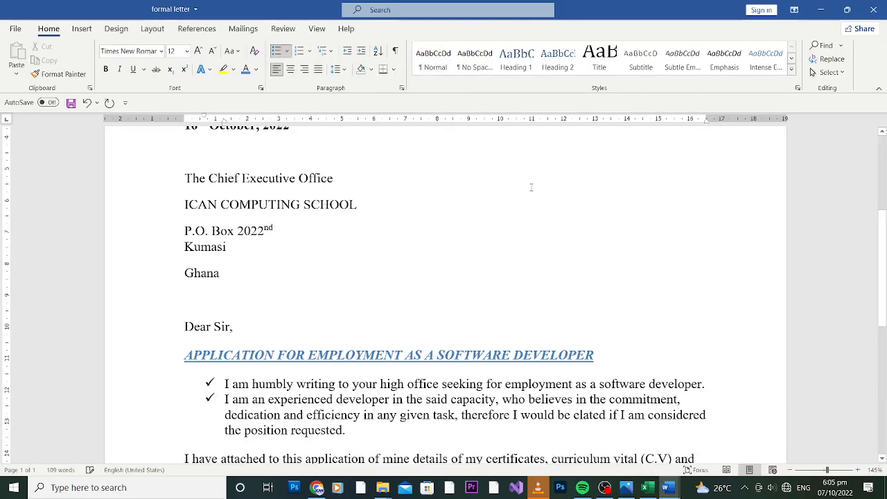
Rebuild 'I have attached' as a third check-mark bullet and add an empty fourth bullet
{"action": "left_click_drag", "start_coordinate": [885, 216], "coordinate": [884, 278]}
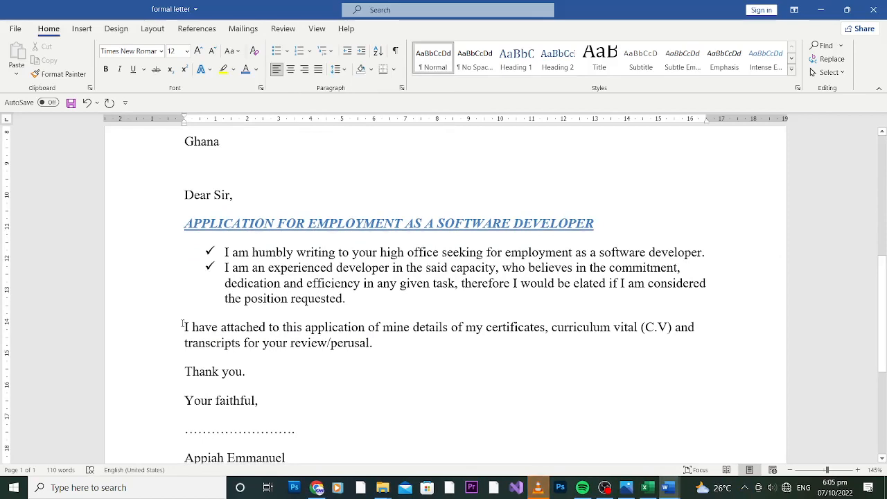
{"action": "key", "text": "BackSpace"}
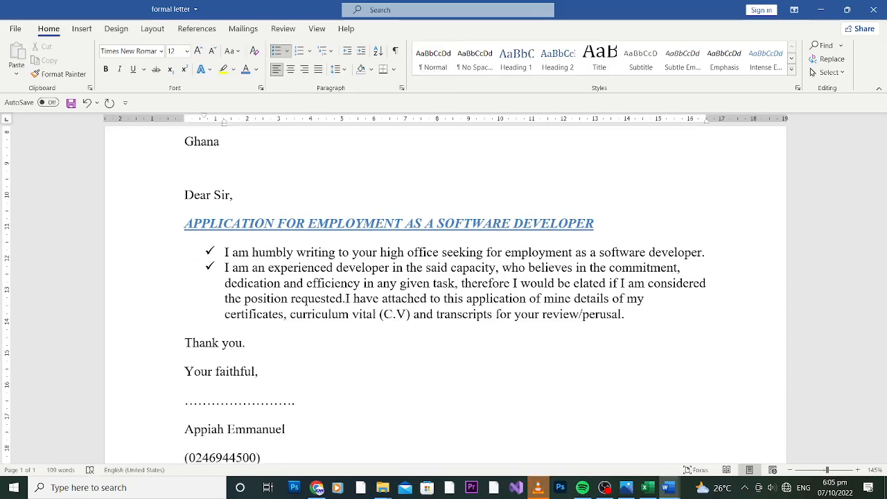
{"action": "key", "text": "Return"}
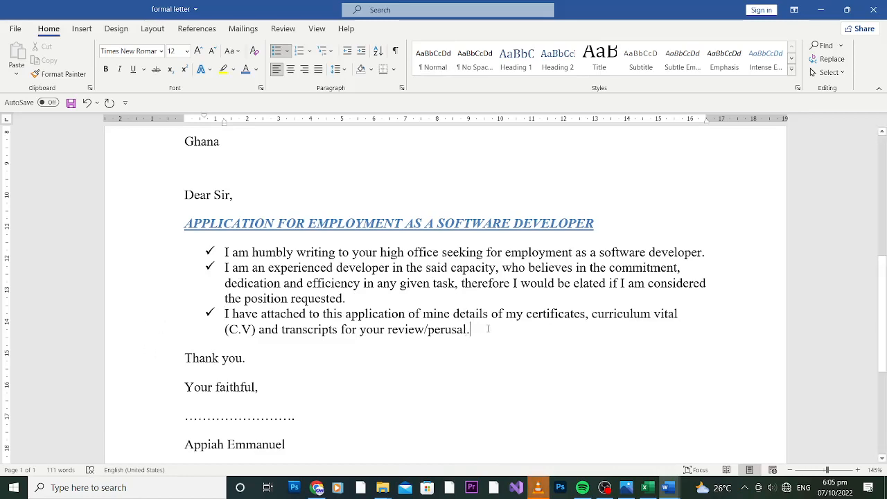
{"action": "key", "text": "Return"}
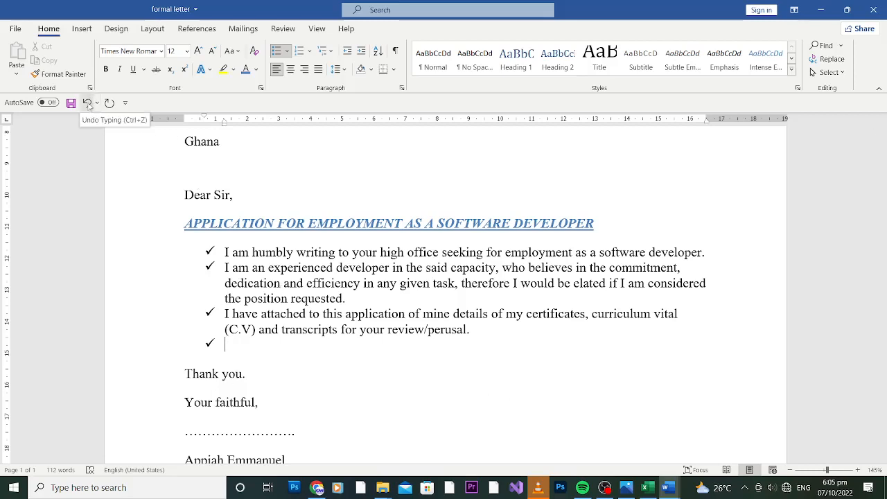
Undo four times, removing the empty bullet, the third-bullet split and both check-mark bullets
{"action": "left_click", "coordinate": [88, 102]}
{"action": "left_click", "coordinate": [88, 103]}
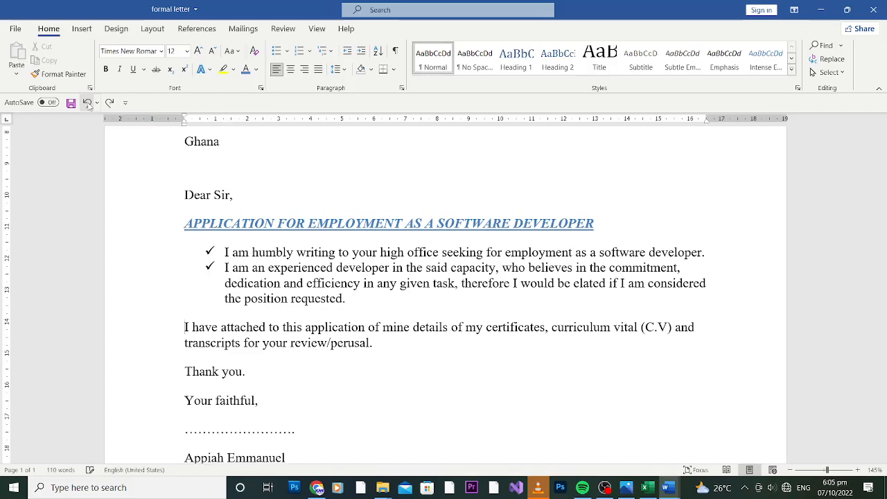
{"action": "left_click", "coordinate": [87, 103]}
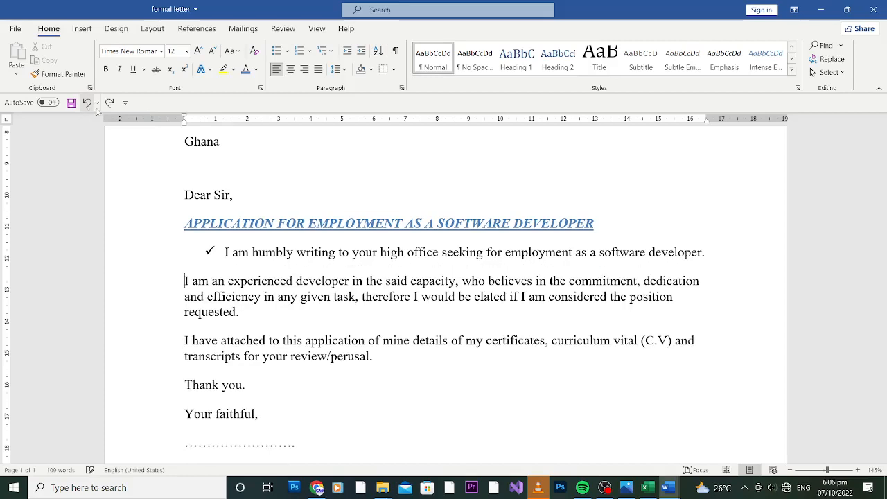
{"action": "key", "text": "ctrl+z"}
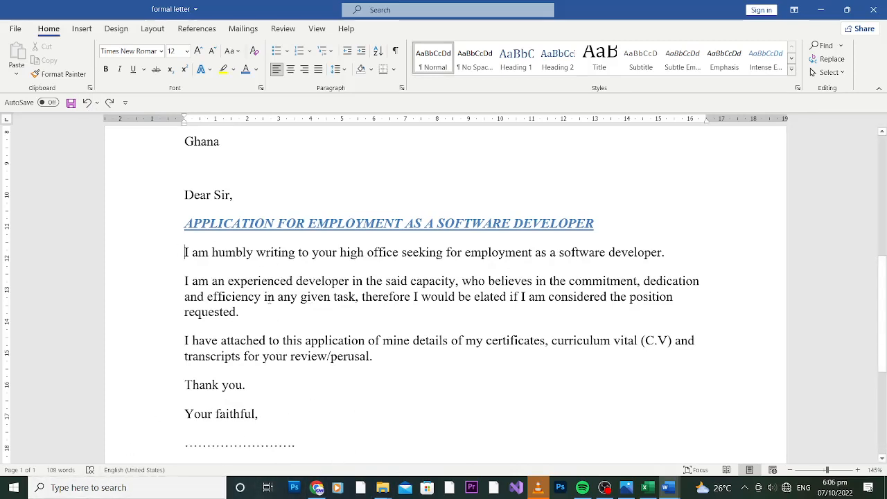
Select the body text from 'I am humbly writing' to 'Your faithful,' and remove space before paragraphs
{"action": "left_click_drag", "start_coordinate": [264, 420], "coordinate": [184, 252]}
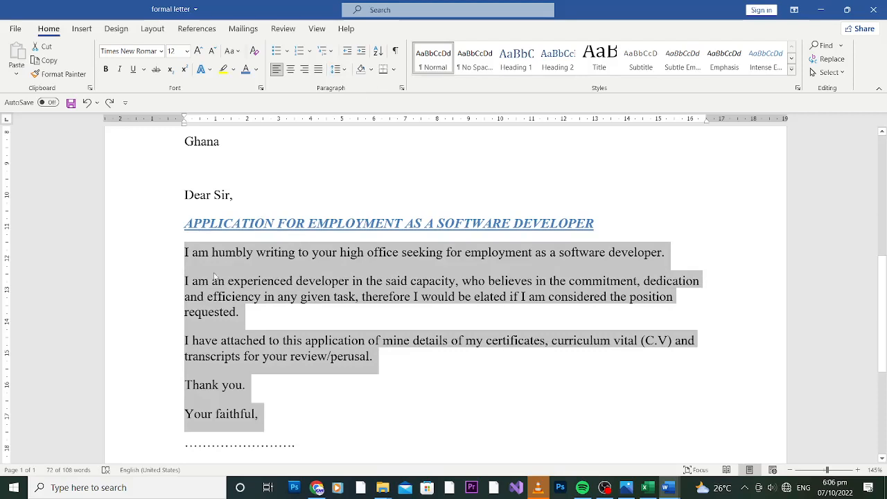
{"action": "left_click", "coordinate": [184, 255]}
{"action": "left_click_drag", "start_coordinate": [185, 255], "coordinate": [264, 420]}
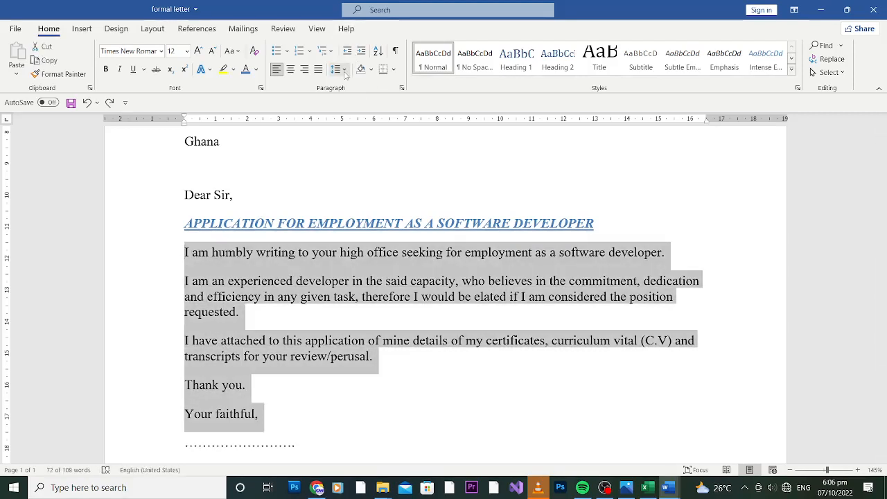
{"action": "left_click", "coordinate": [336, 68]}
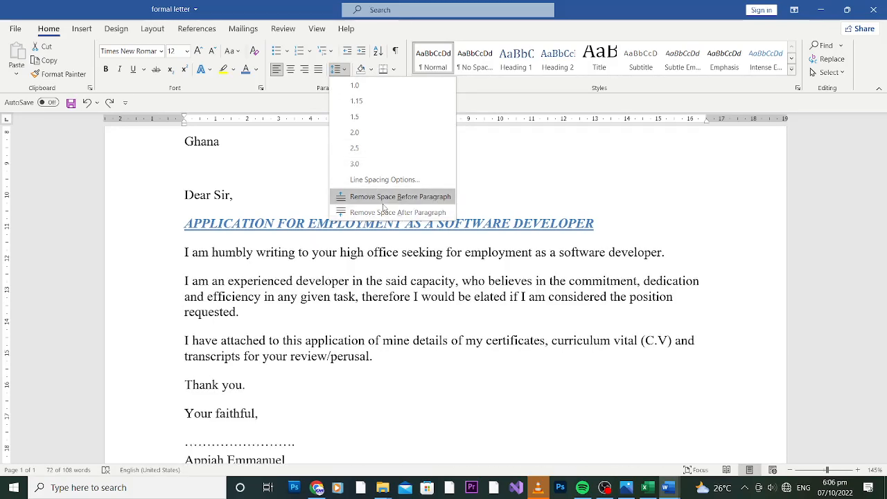
{"action": "left_click", "coordinate": [380, 197]}
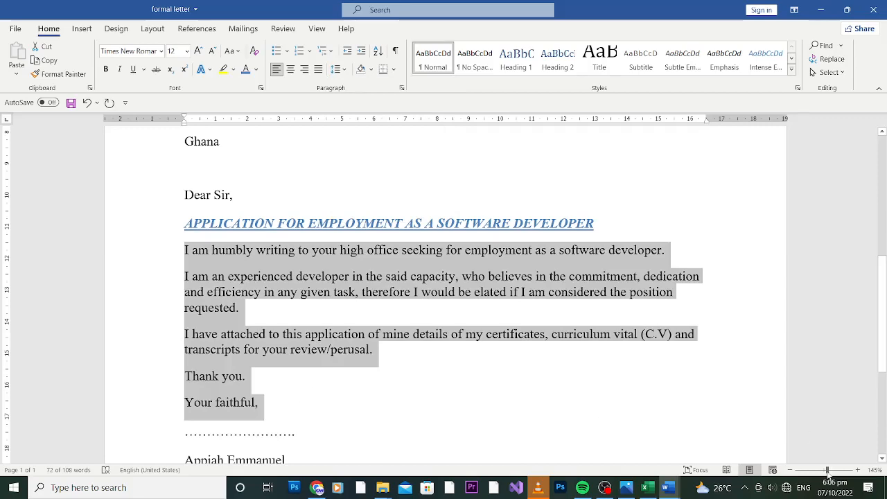
Set the body text's line spacing to 3.0, then zoom back to 100%
{"action": "left_click_drag", "start_coordinate": [827, 469], "coordinate": [810, 471]}
{"action": "left_click", "coordinate": [409, 381]}
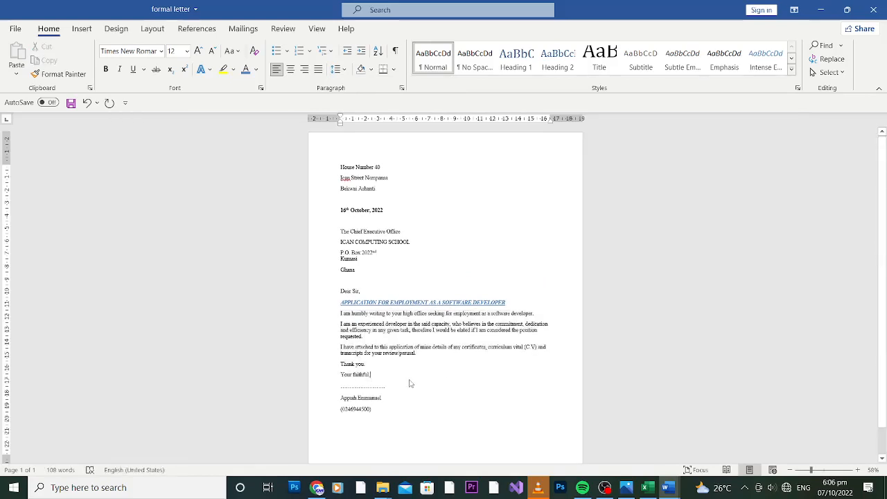
{"action": "left_click_drag", "start_coordinate": [373, 375], "coordinate": [340, 314]}
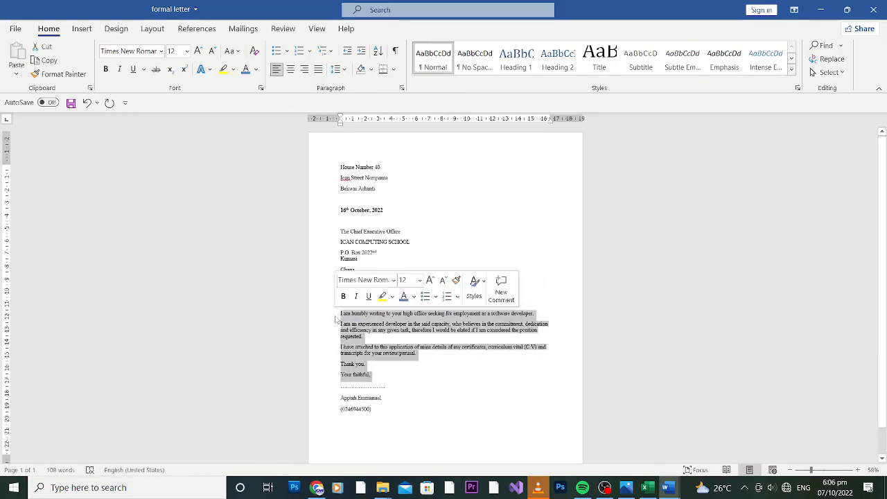
{"action": "left_click", "coordinate": [340, 69]}
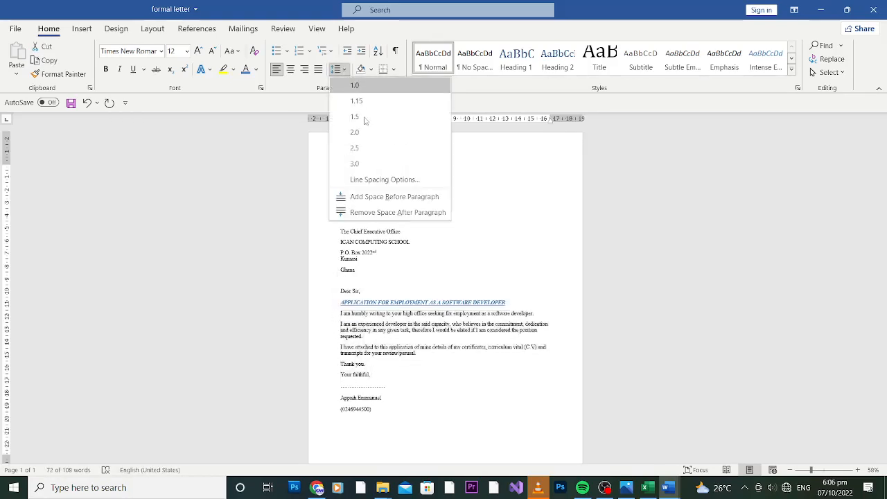
{"action": "left_click", "coordinate": [357, 165]}
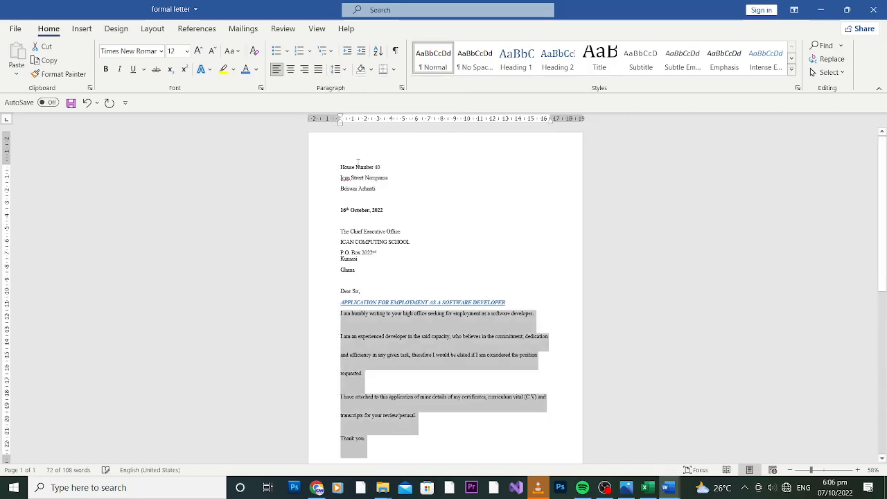
{"action": "left_click", "coordinate": [516, 374]}
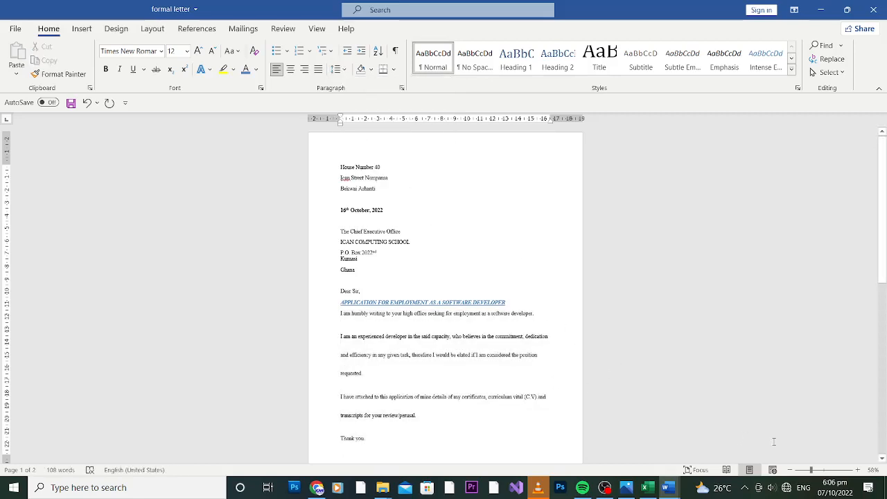
{"action": "left_click", "coordinate": [812, 471]}
{"action": "left_click_drag", "start_coordinate": [812, 471], "coordinate": [824, 471]}
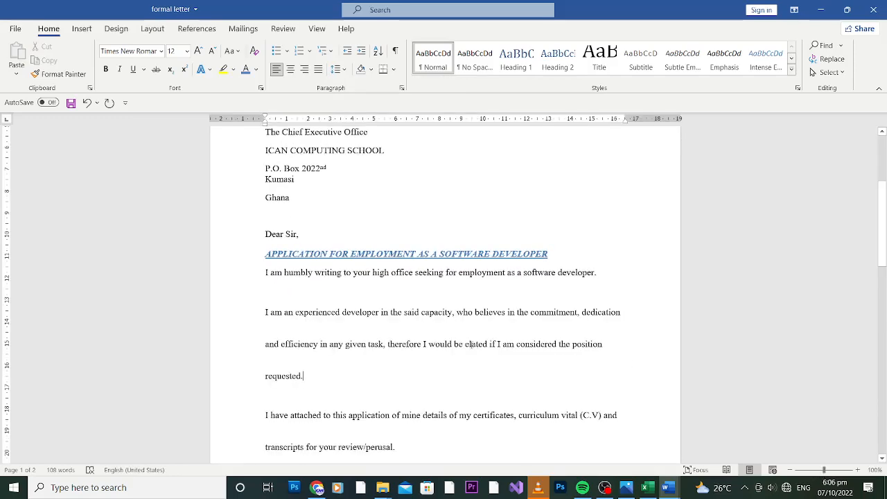
Give the body text from the subject heading to 'Thank you.' 1.5 line spacing with no paragraph spacing
{"action": "left_click_drag", "start_coordinate": [266, 266], "coordinate": [330, 385]}
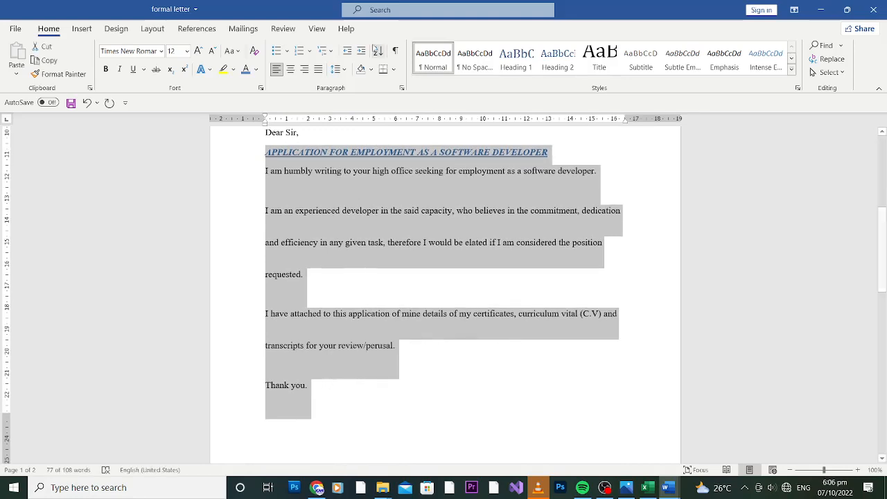
{"action": "left_click", "coordinate": [336, 68]}
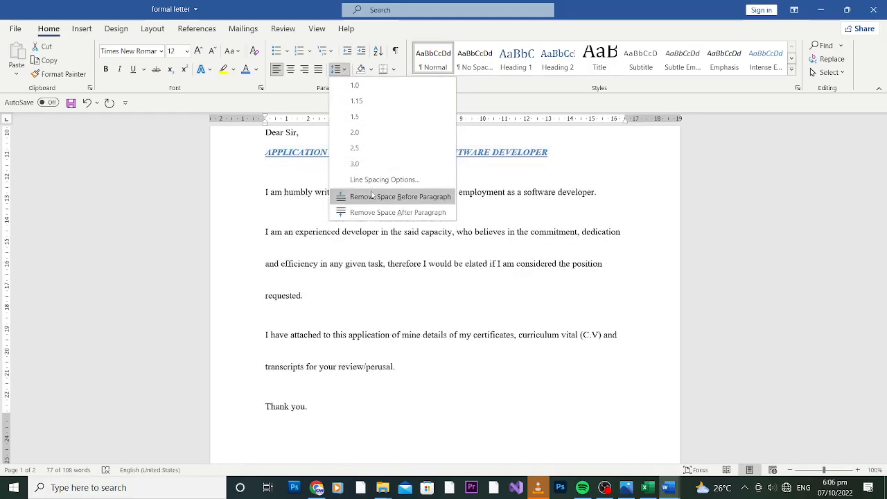
{"action": "left_click", "coordinate": [380, 198]}
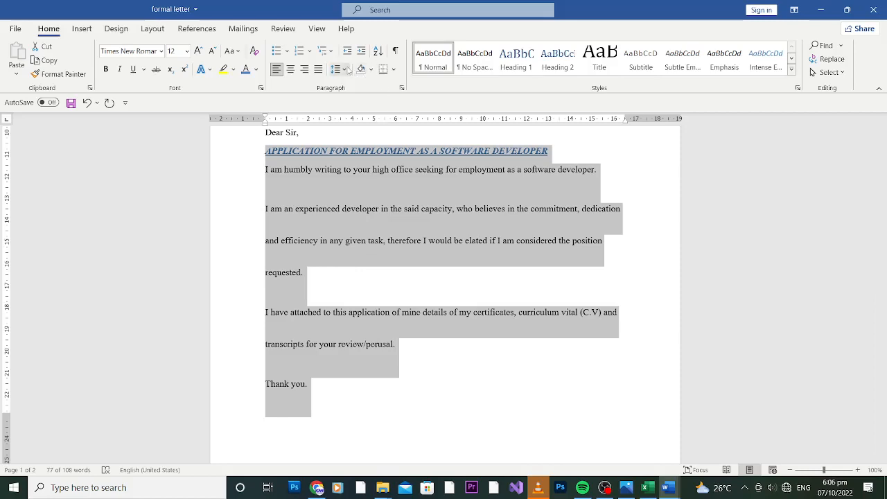
{"action": "left_click", "coordinate": [336, 69]}
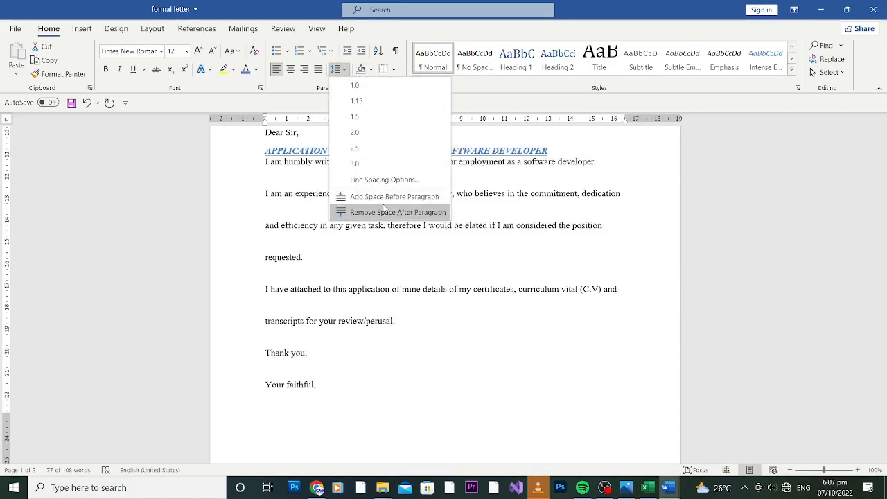
{"action": "left_click", "coordinate": [388, 212]}
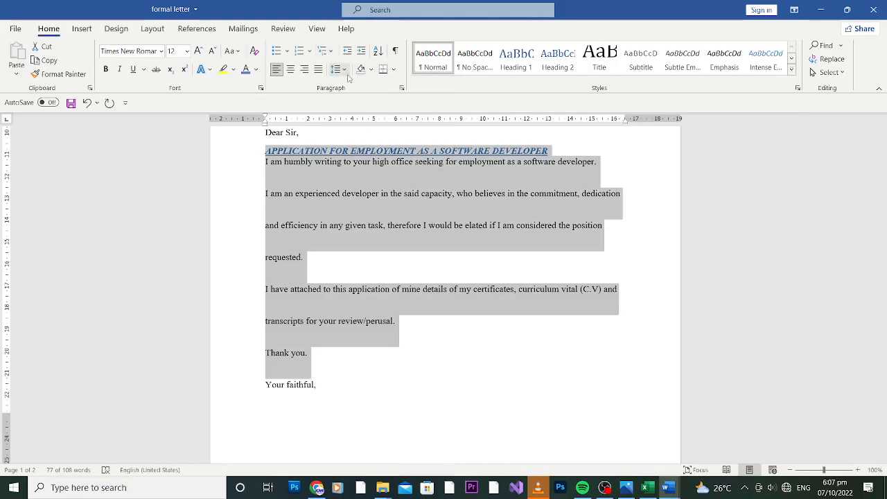
{"action": "left_click", "coordinate": [337, 69]}
{"action": "left_click", "coordinate": [355, 86]}
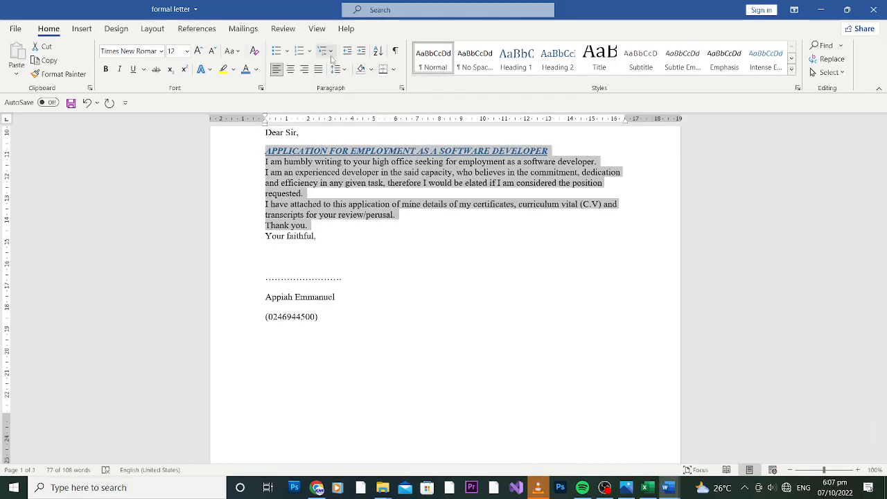
{"action": "left_click", "coordinate": [337, 69]}
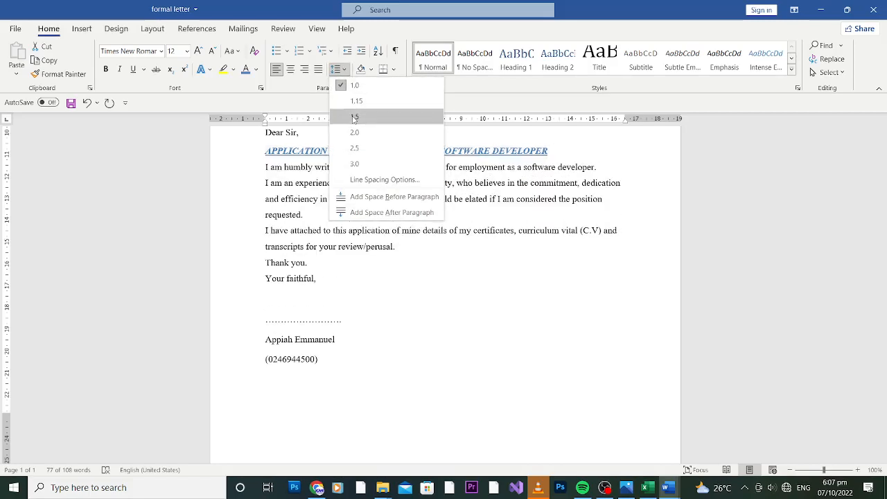
{"action": "left_click", "coordinate": [353, 115]}
{"action": "left_click", "coordinate": [337, 266]}
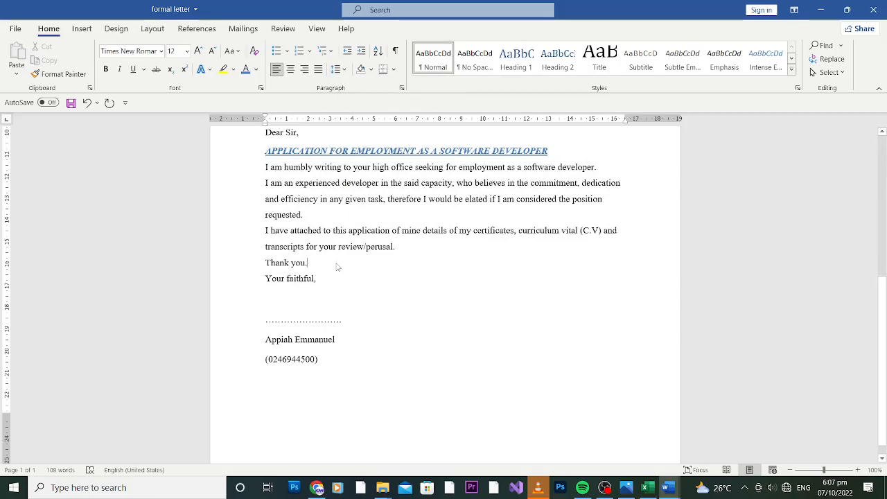
Zoom out to the full page and add two blank lines above the dotted signature line
{"action": "left_click_drag", "start_coordinate": [884, 316], "coordinate": [883, 266]}
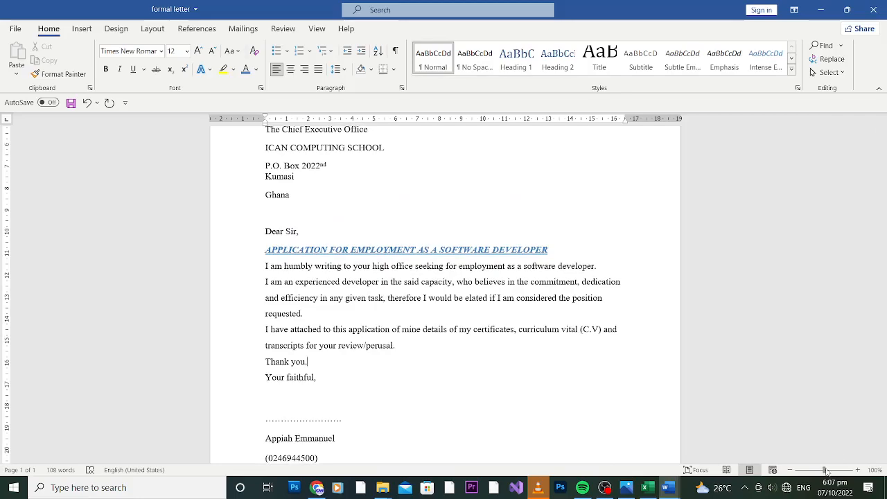
{"action": "left_click_drag", "start_coordinate": [822, 470], "coordinate": [813, 471]}
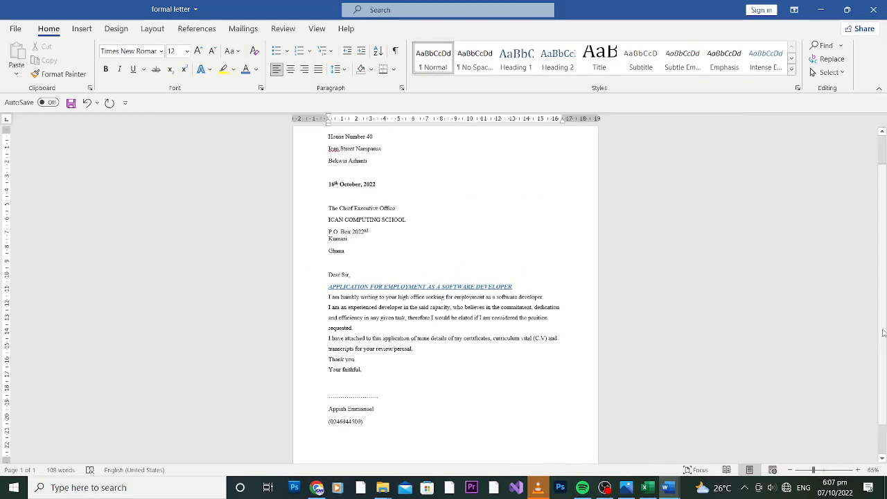
{"action": "scroll", "coordinate": [883, 328], "scroll_direction": "up", "scroll_amount": 1}
{"action": "scroll", "coordinate": [883, 327], "scroll_direction": "up", "scroll_amount": 1}
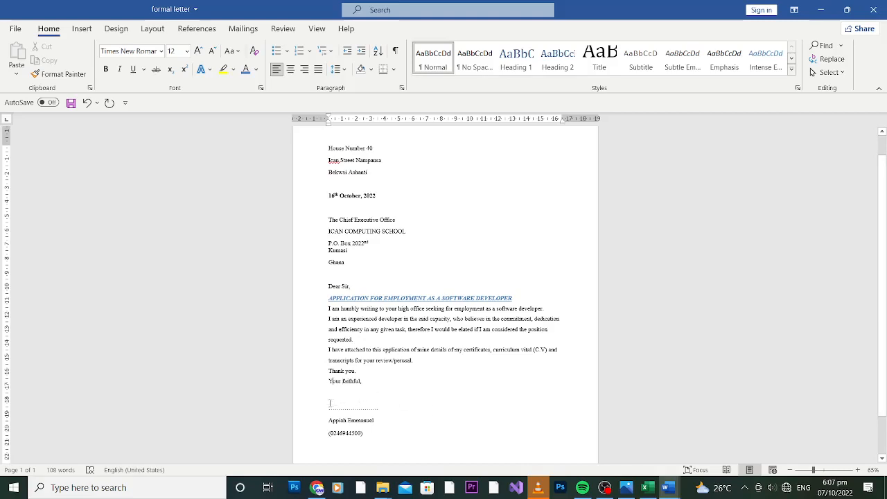
{"action": "key", "text": "BackSpace"}
{"action": "key", "text": "BackSpace"}
{"action": "key", "text": "Return"}
{"action": "key", "text": "Return"}
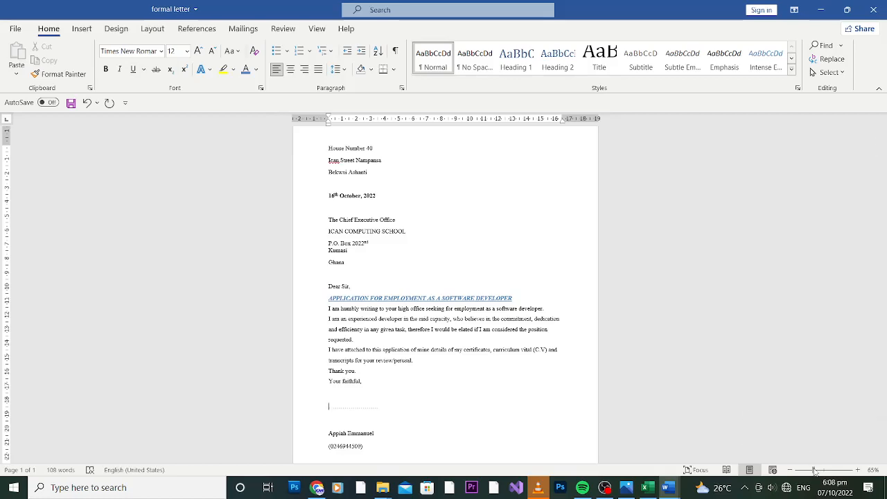
Change the font of 'Dear Sir,' and the subject heading to Arial
{"action": "left_click_drag", "start_coordinate": [813, 470], "coordinate": [824, 470]}
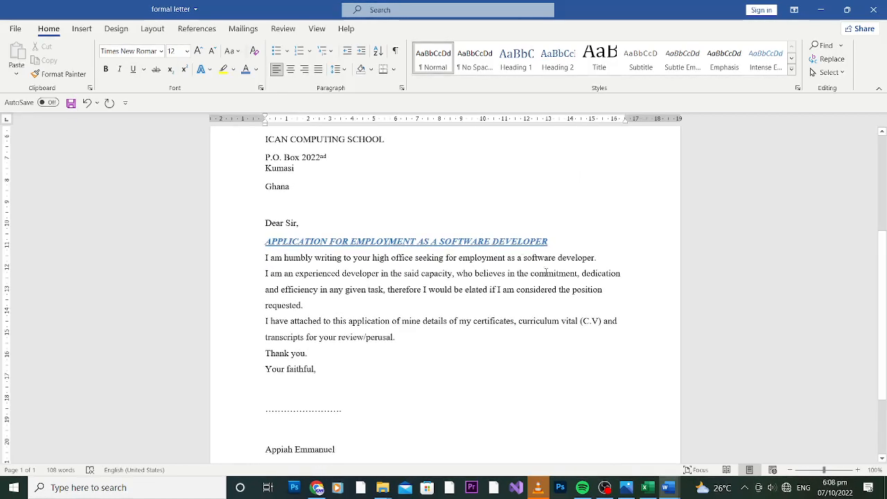
{"action": "left_click_drag", "start_coordinate": [553, 238], "coordinate": [268, 234]}
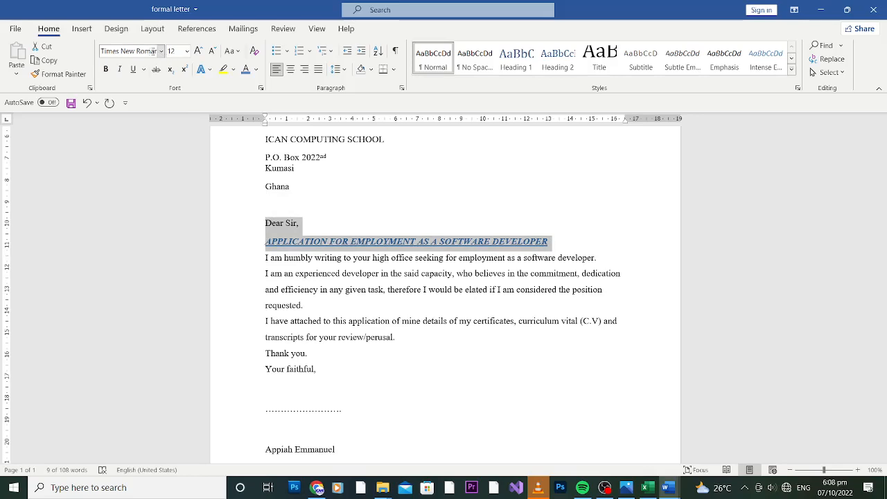
{"action": "left_click", "coordinate": [161, 52]}
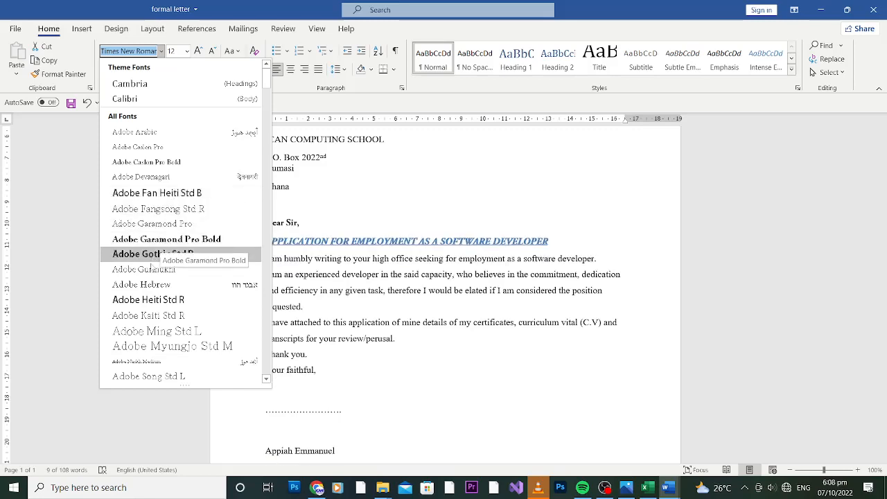
{"action": "left_click", "coordinate": [153, 255]}
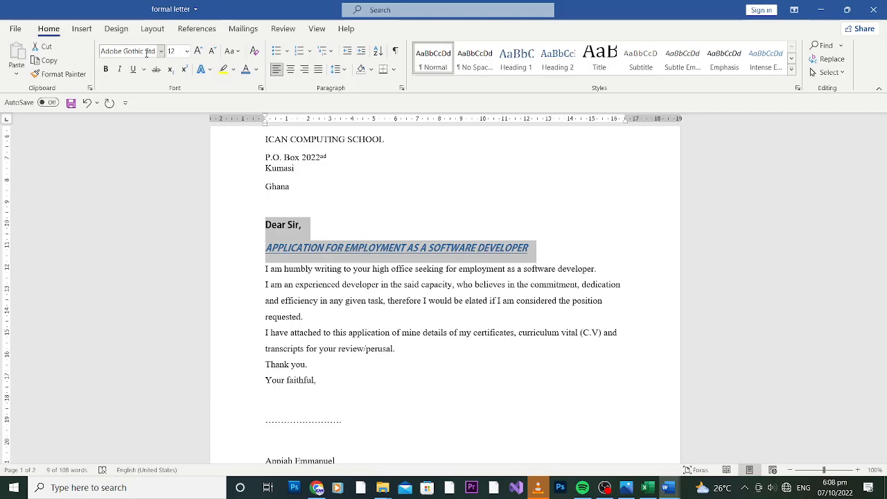
{"action": "left_click", "coordinate": [150, 53]}
{"action": "type", "text": "Arial"}
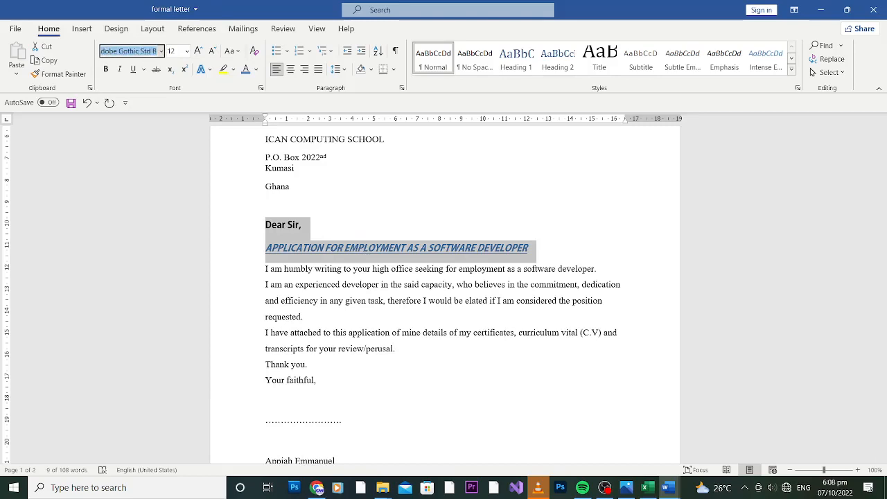
{"action": "key", "text": "Return"}
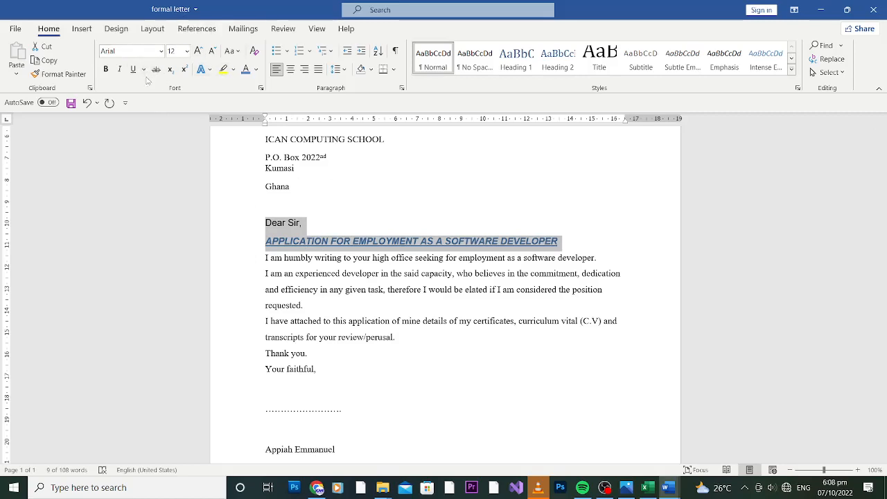
{"action": "left_click", "coordinate": [333, 231]}
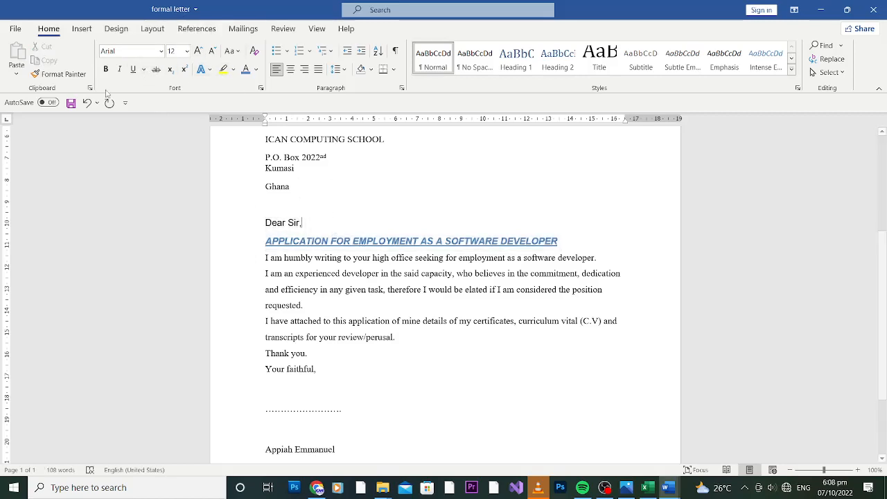
Insert the 'ican smed' picture from the Desktop using Pictures > This Device
{"action": "left_click", "coordinate": [81, 29]}
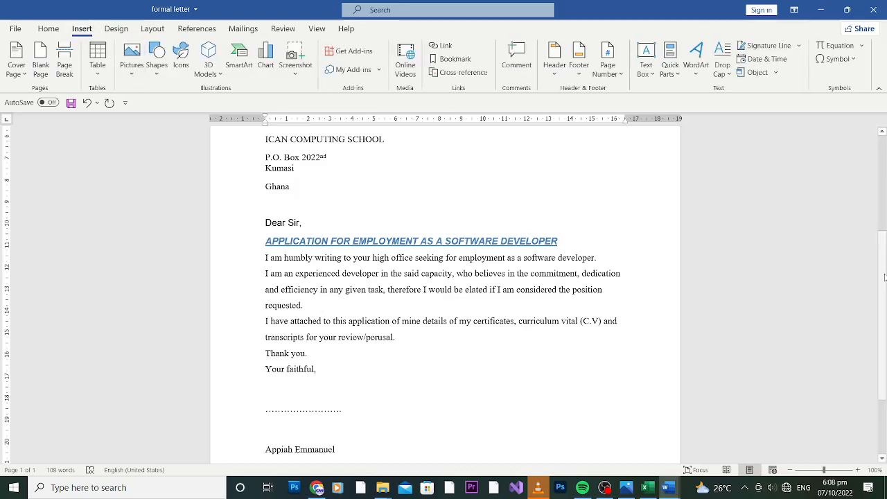
{"action": "scroll", "coordinate": [495, 438], "scroll_direction": "down", "scroll_amount": 3}
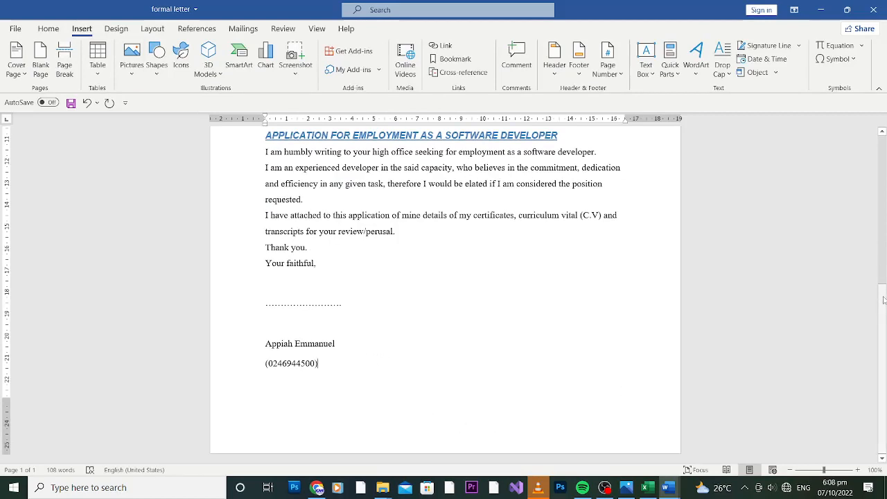
{"action": "left_click_drag", "start_coordinate": [883, 300], "coordinate": [883, 149]}
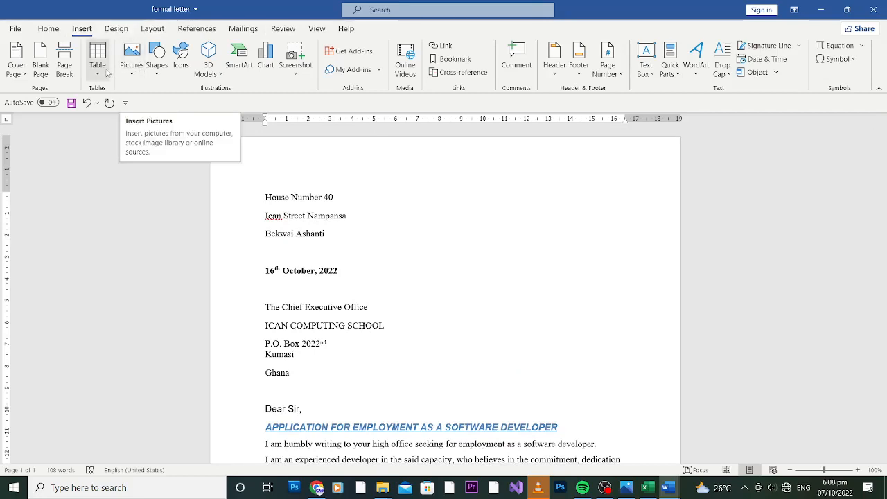
{"action": "left_click", "coordinate": [131, 76]}
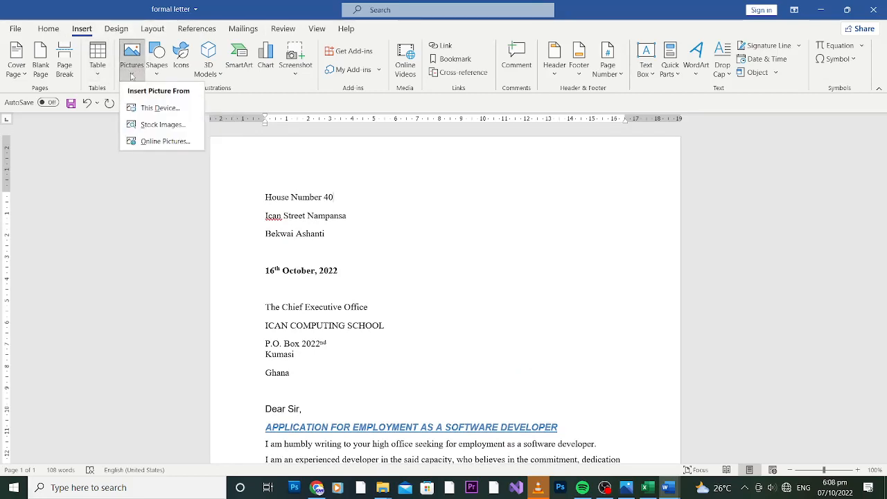
{"action": "left_click", "coordinate": [170, 108]}
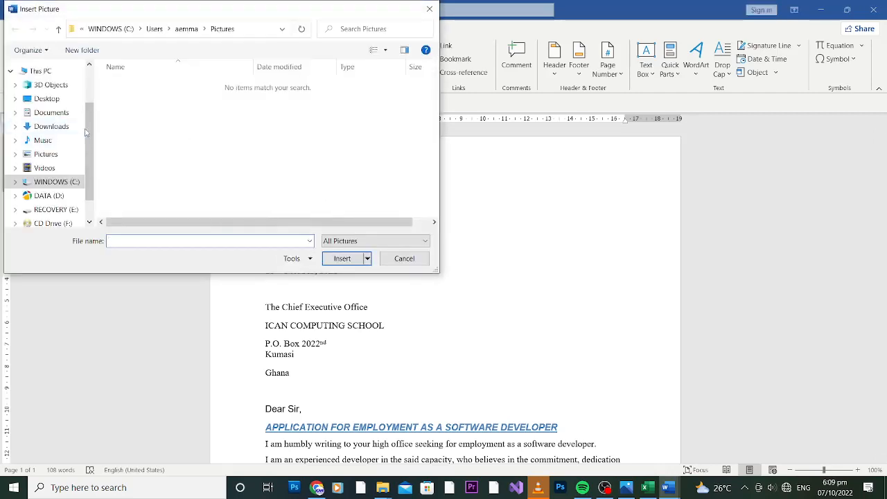
{"action": "left_click", "coordinate": [46, 98]}
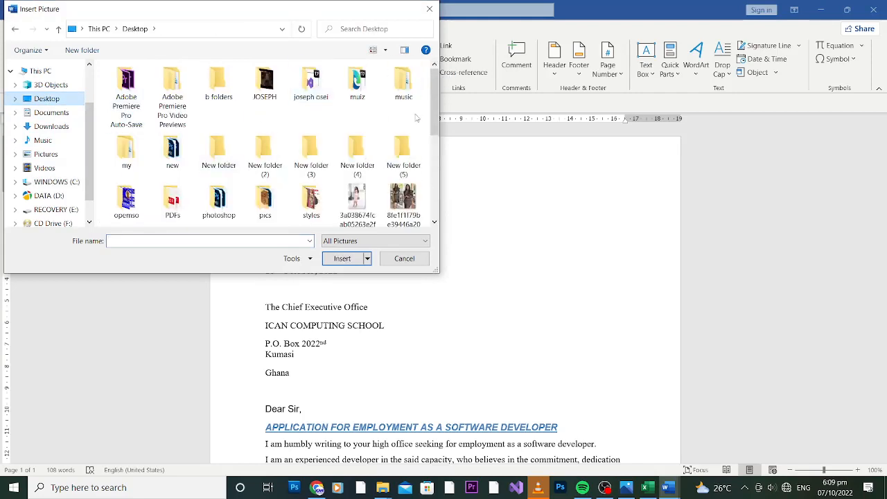
{"action": "left_click_drag", "start_coordinate": [438, 113], "coordinate": [436, 190]}
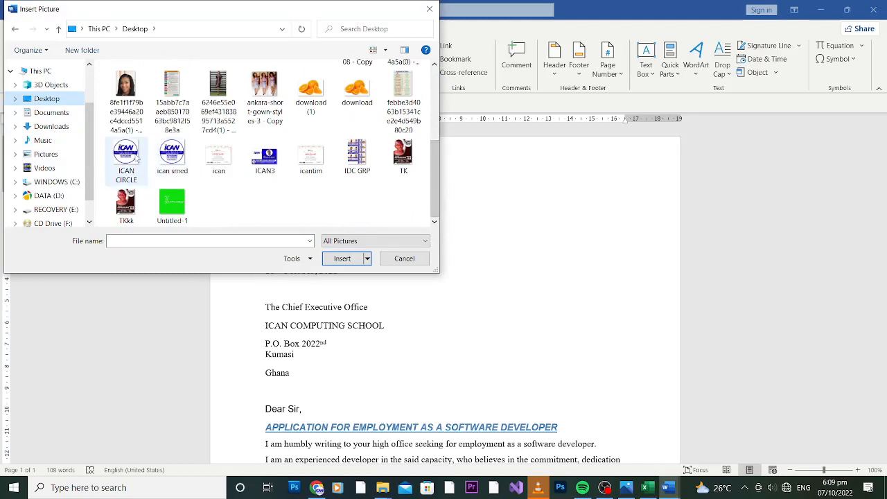
{"action": "left_click", "coordinate": [184, 155]}
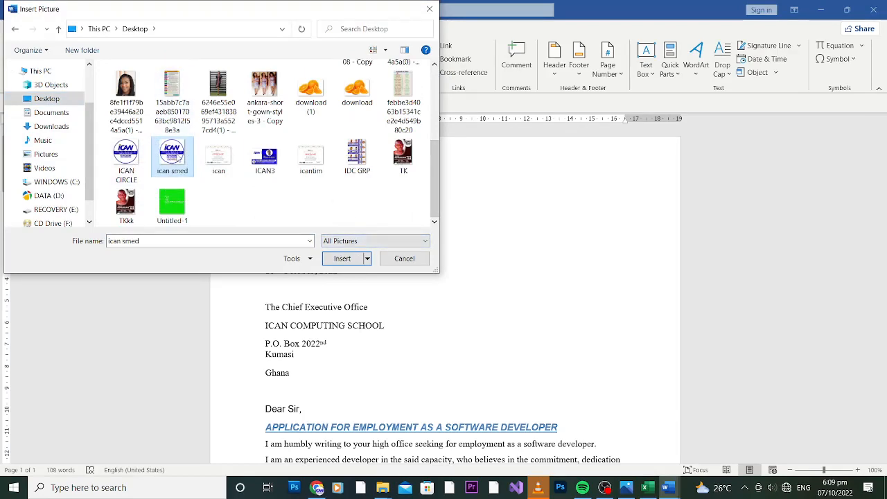
{"action": "double_click", "coordinate": [172, 157]}
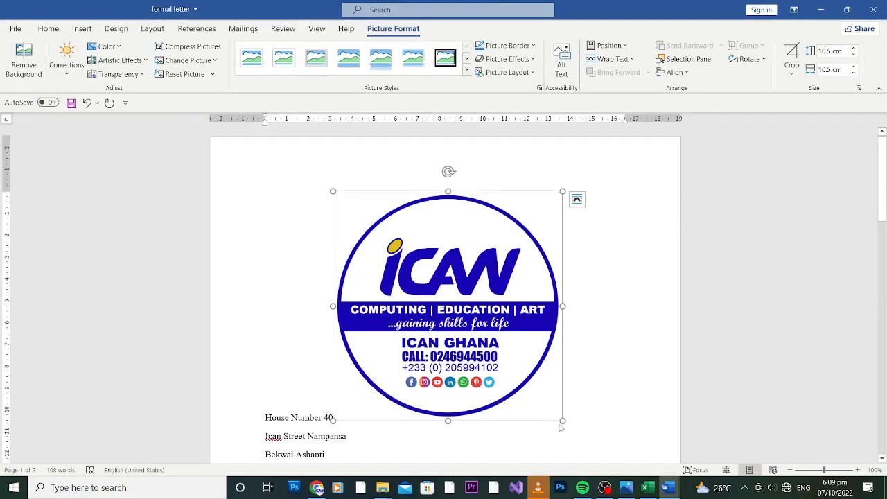
Resize the ICAN logo down to 2.75 cm height and width, then try shifting it right
{"action": "left_click_drag", "start_coordinate": [562, 421], "coordinate": [586, 444]}
{"action": "left_click_drag", "start_coordinate": [450, 293], "coordinate": [393, 244]}
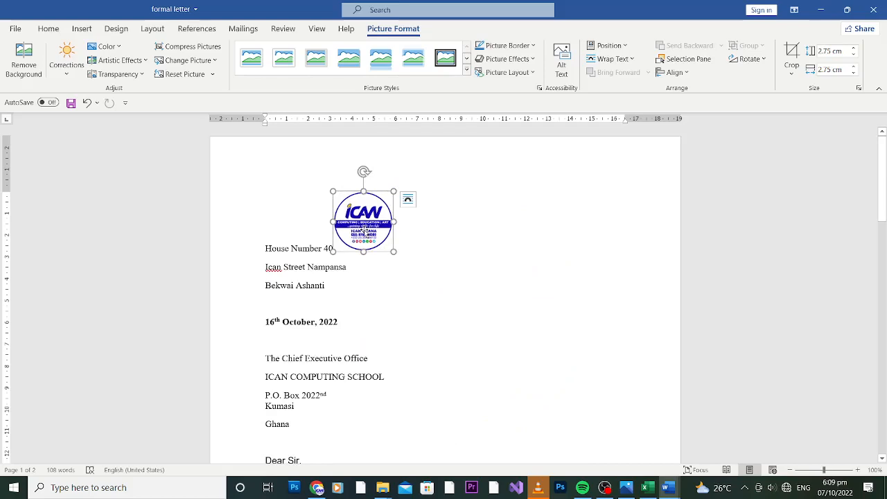
{"action": "left_click_drag", "start_coordinate": [364, 231], "coordinate": [501, 227]}
{"action": "left_click_drag", "start_coordinate": [371, 224], "coordinate": [509, 221]}
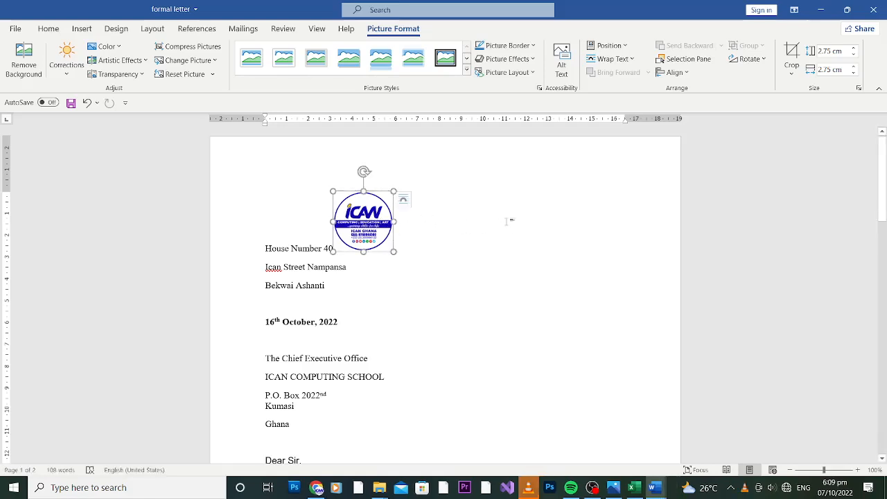
Apply Square text wrapping to the ICAN logo and place it left of the sender's address
{"action": "right_click", "coordinate": [364, 221]}
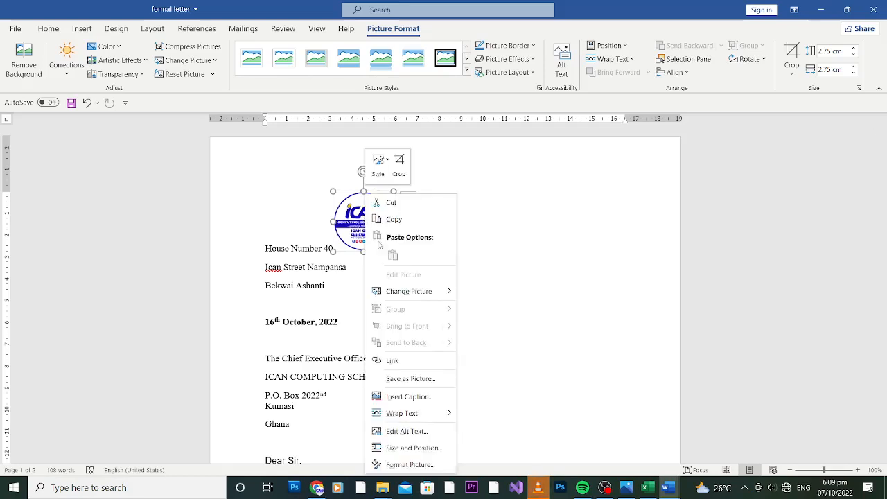
{"action": "mouse_move", "coordinate": [402, 413]}
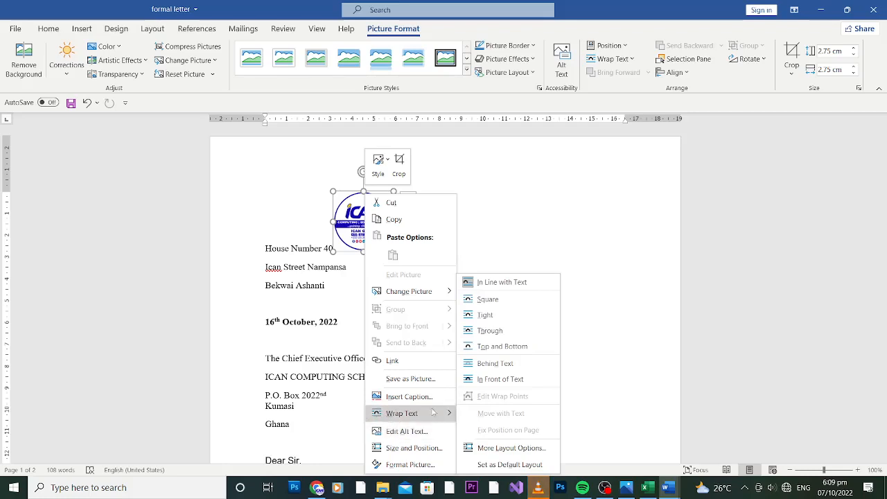
{"action": "left_click", "coordinate": [495, 299]}
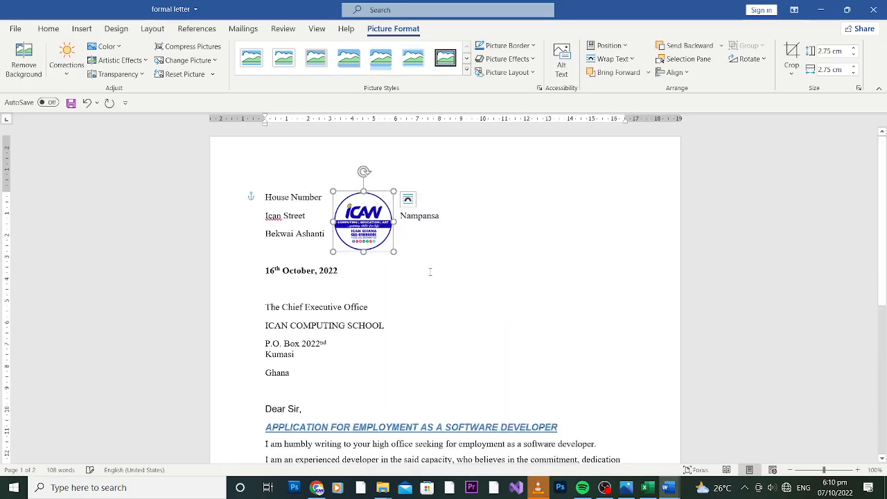
{"action": "left_click_drag", "start_coordinate": [359, 208], "coordinate": [313, 200]}
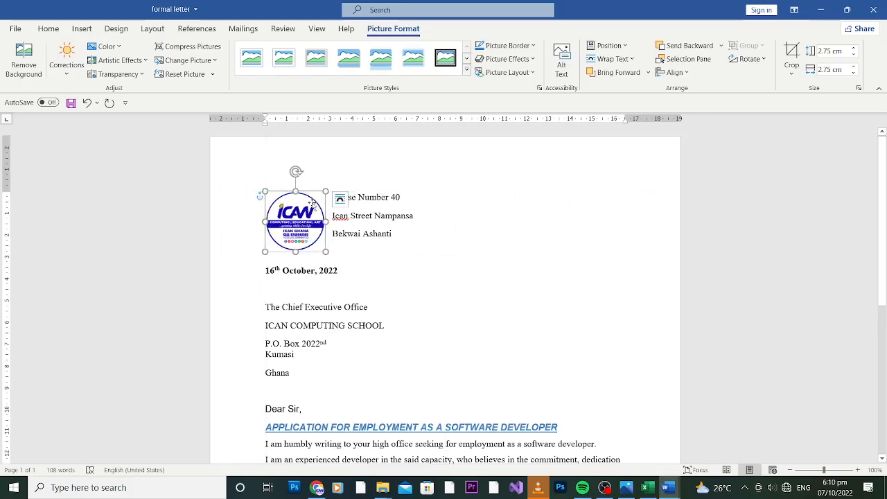
{"action": "left_click", "coordinate": [388, 197]}
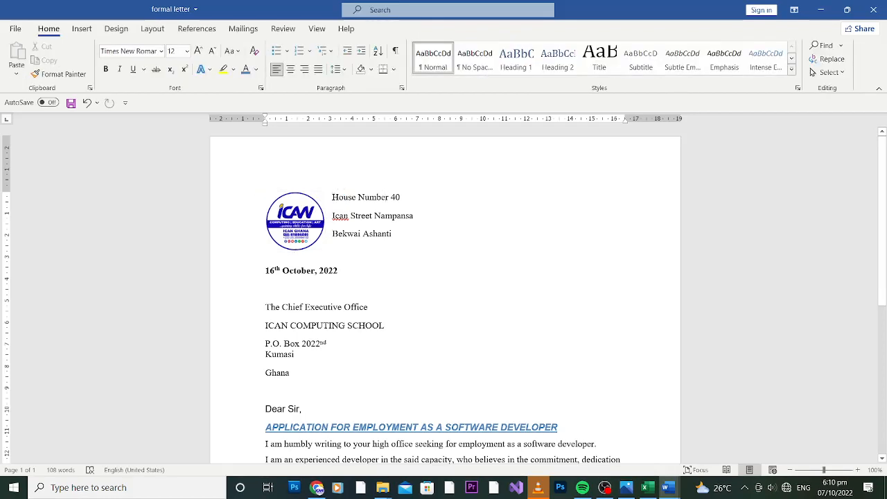
Undo the stray blank-line edits and delete the ICAN logo beside the address
{"action": "key", "text": "Return"}
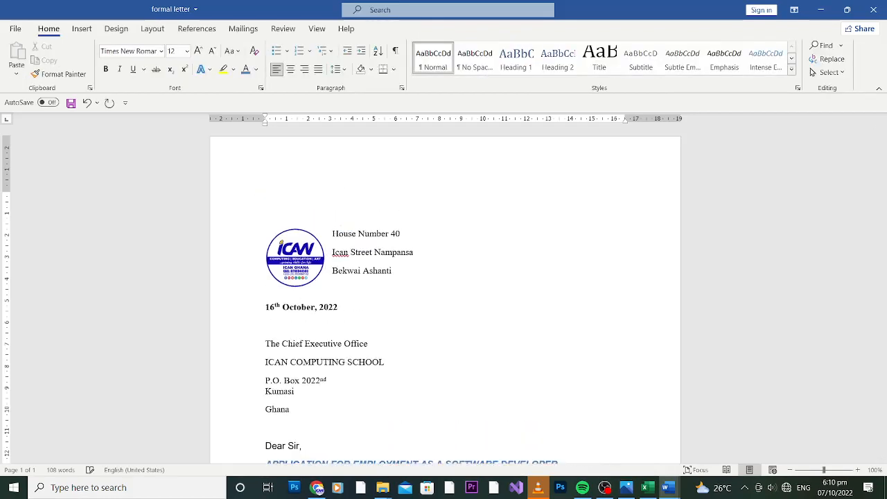
{"action": "key", "text": "BackSpace"}
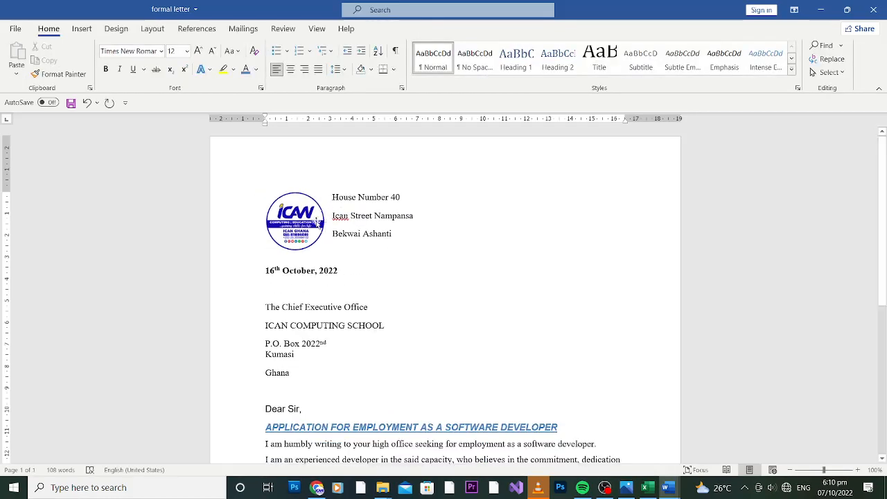
{"action": "key", "text": "ctrl+z"}
{"action": "key", "text": "ctrl+z"}
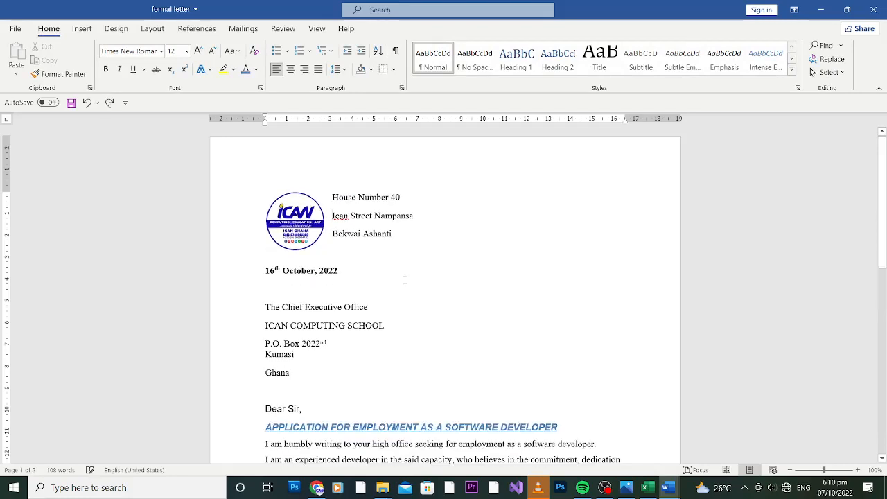
{"action": "key", "text": "ctrl+z"}
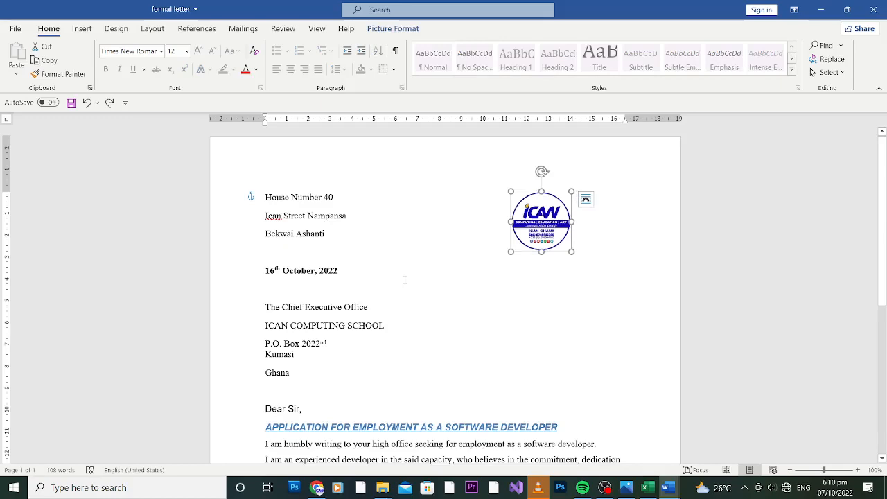
{"action": "key", "text": "Delete"}
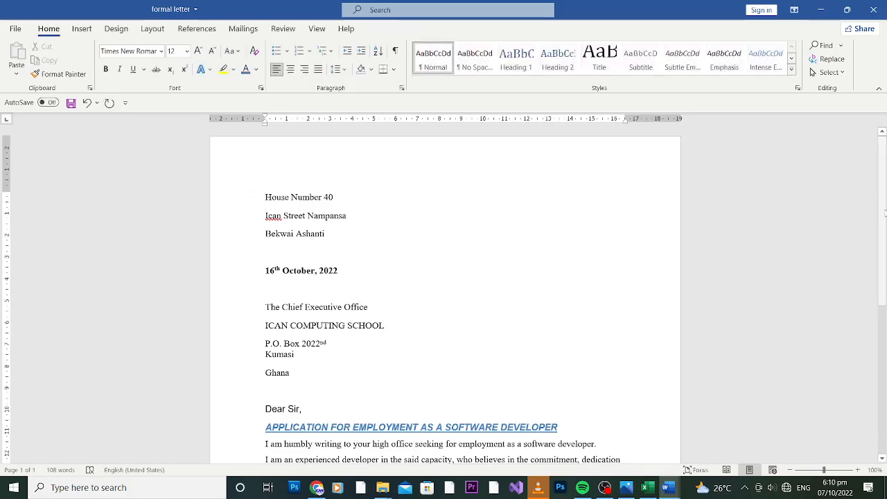
{"action": "scroll", "coordinate": [882, 215], "scroll_direction": "down", "scroll_amount": 6}
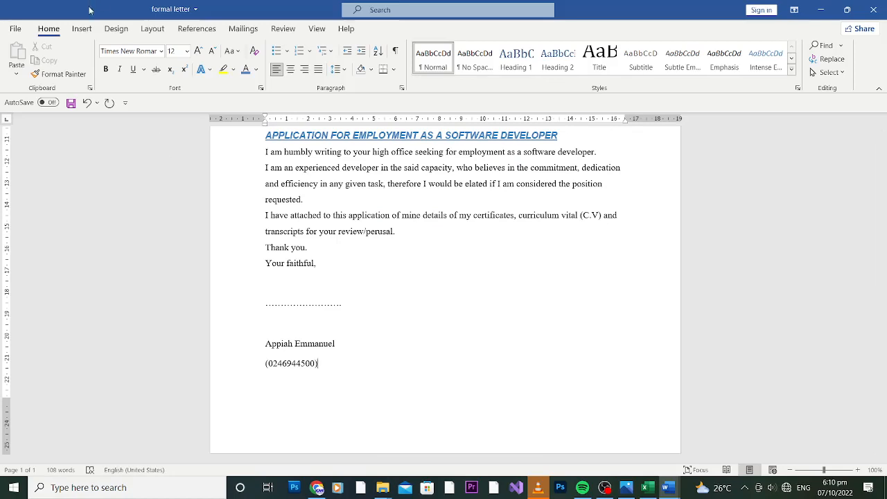
{"action": "left_click", "coordinate": [83, 30]}
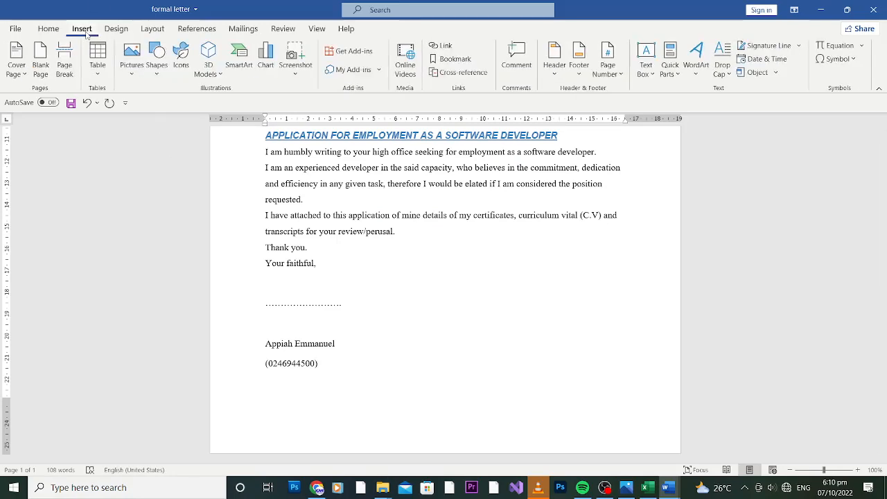
{"action": "left_click", "coordinate": [103, 72]}
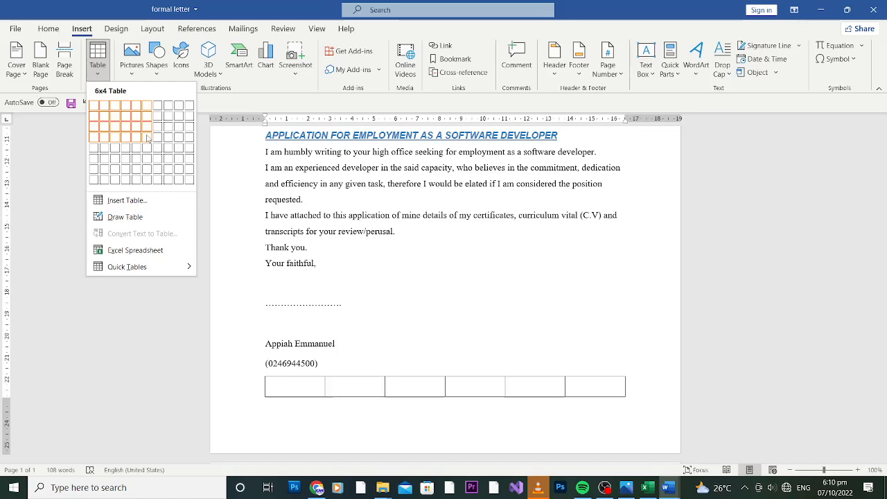
{"action": "left_click", "coordinate": [148, 138]}
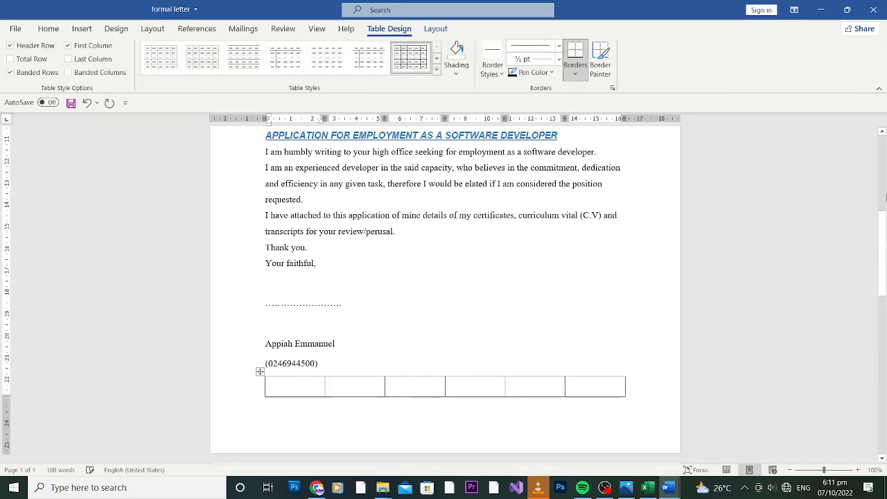
{"action": "left_click_drag", "start_coordinate": [883, 237], "coordinate": [878, 275]}
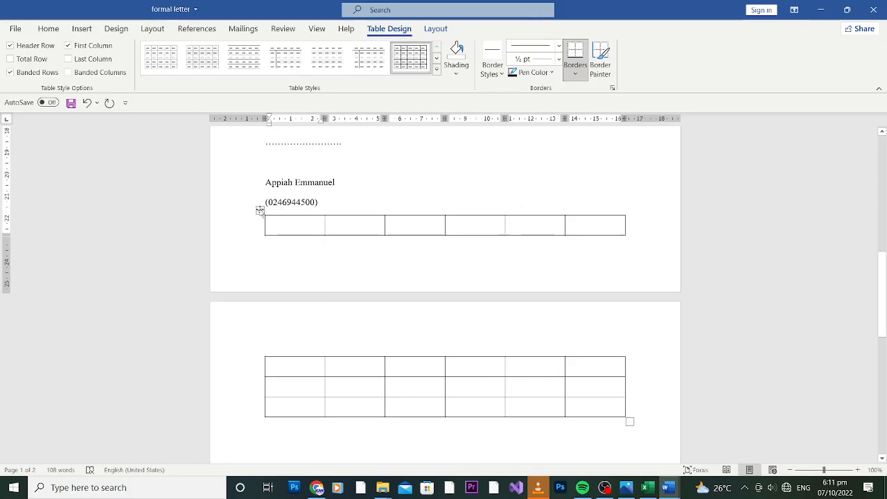
{"action": "left_click", "coordinate": [258, 210]}
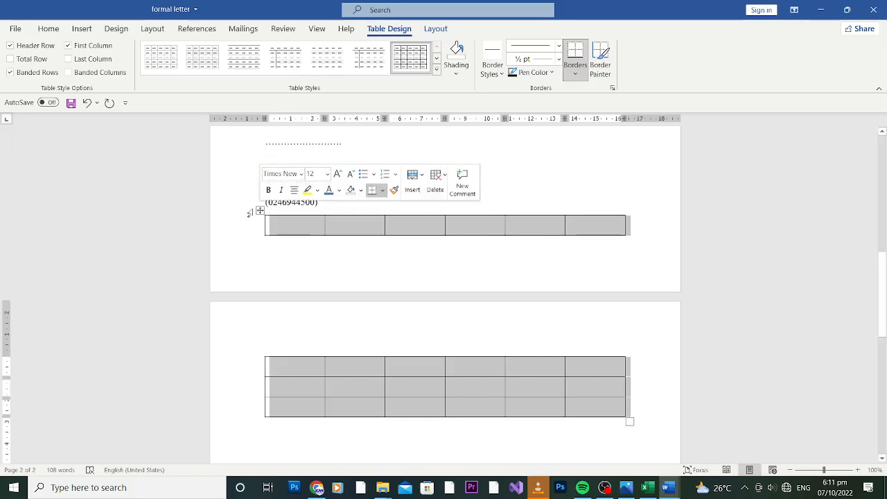
{"action": "left_click", "coordinate": [436, 178]}
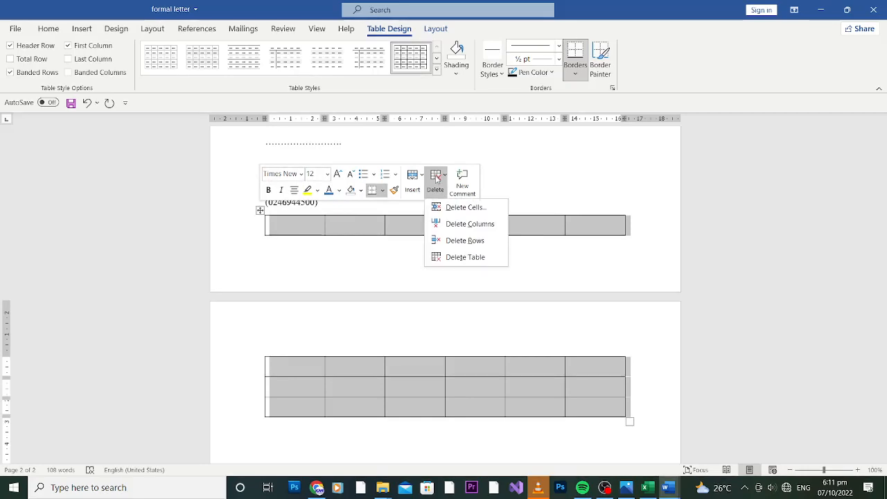
{"action": "left_click", "coordinate": [468, 209]}
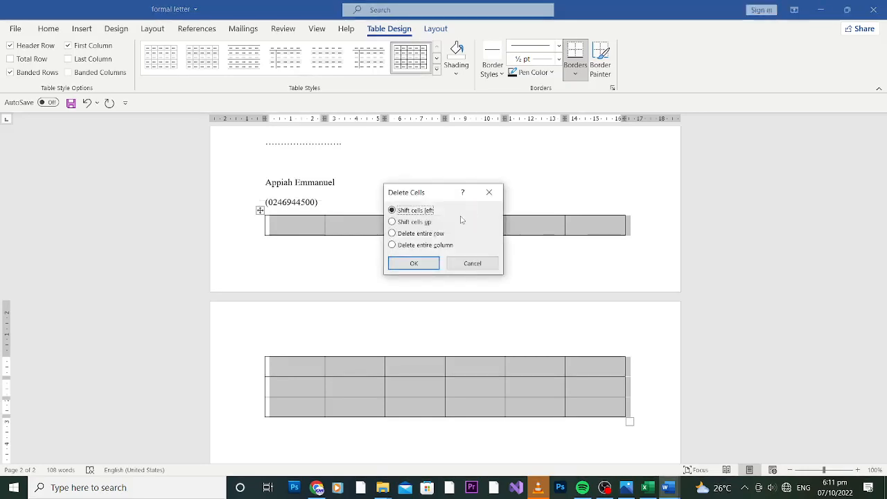
{"action": "left_click", "coordinate": [409, 262]}
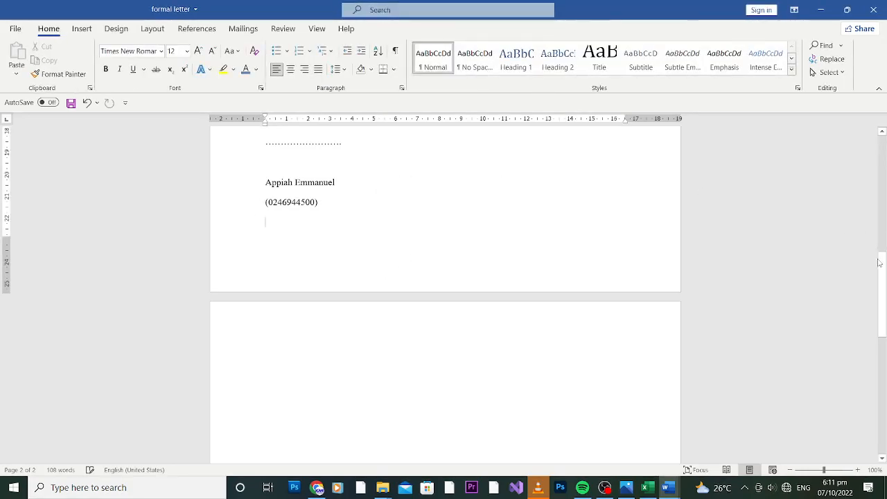
{"action": "left_click_drag", "start_coordinate": [883, 280], "coordinate": [886, 117]}
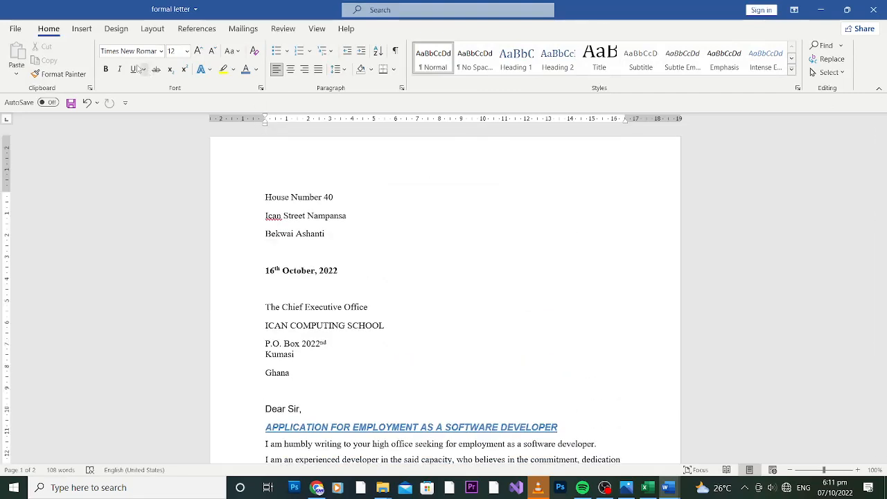
{"action": "left_click", "coordinate": [80, 29]}
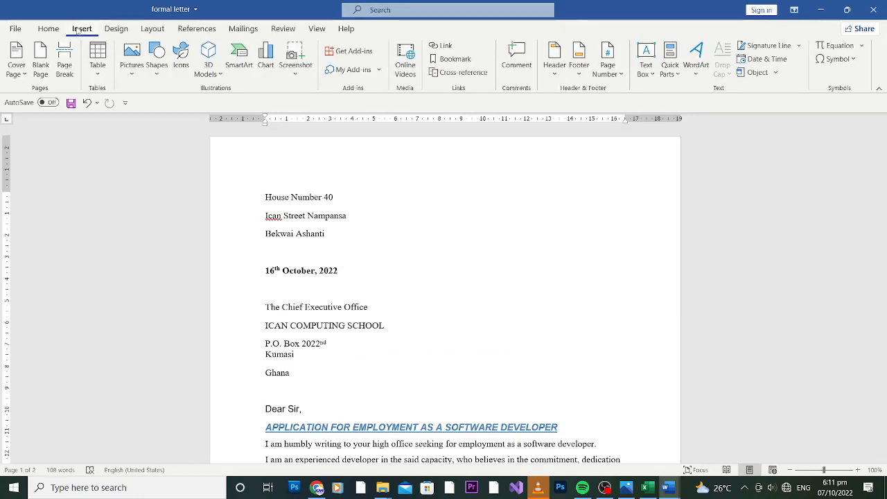
{"action": "left_click", "coordinate": [366, 277]}
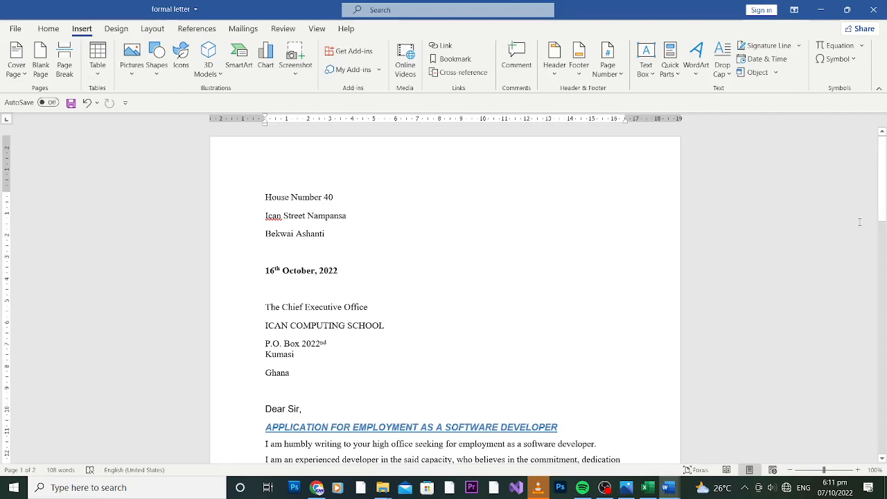
{"action": "left_click_drag", "start_coordinate": [883, 189], "coordinate": [884, 284]}
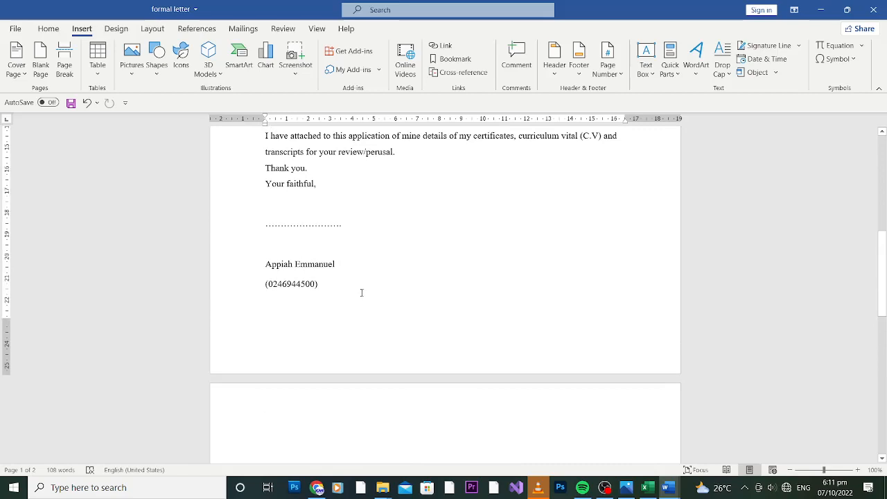
{"action": "left_click", "coordinate": [158, 67]}
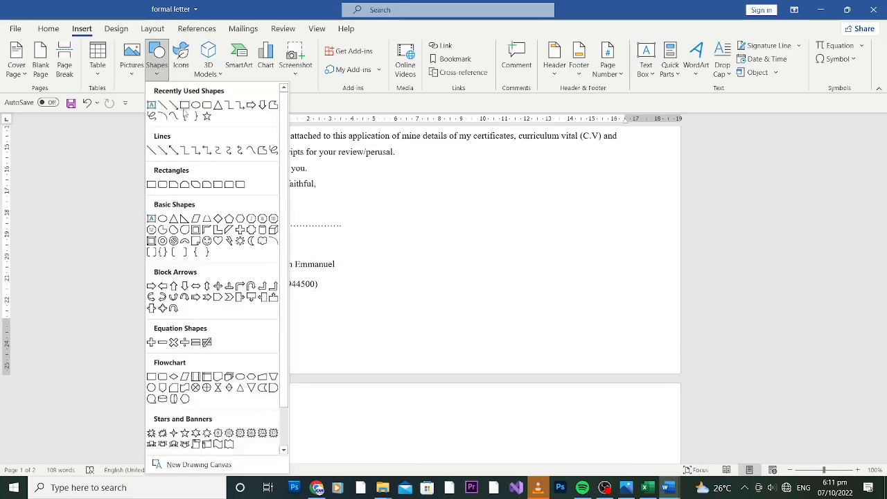
{"action": "left_click", "coordinate": [185, 106]}
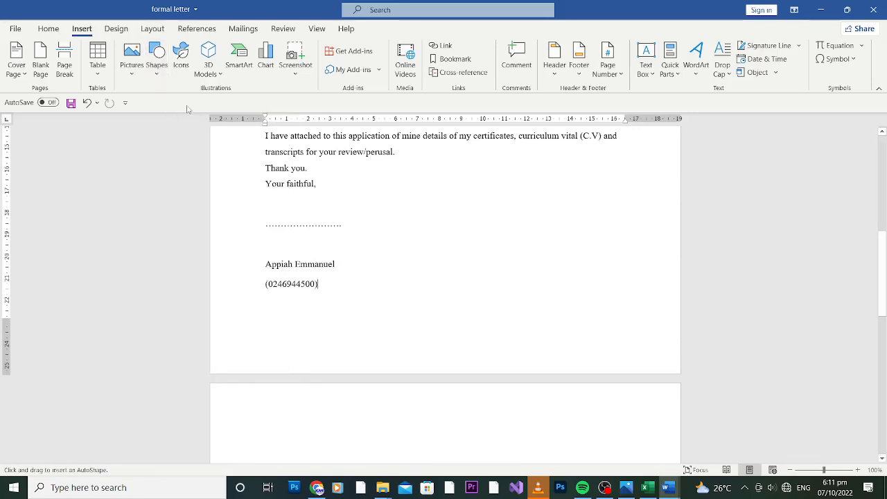
{"action": "left_click_drag", "start_coordinate": [320, 283], "coordinate": [481, 339]}
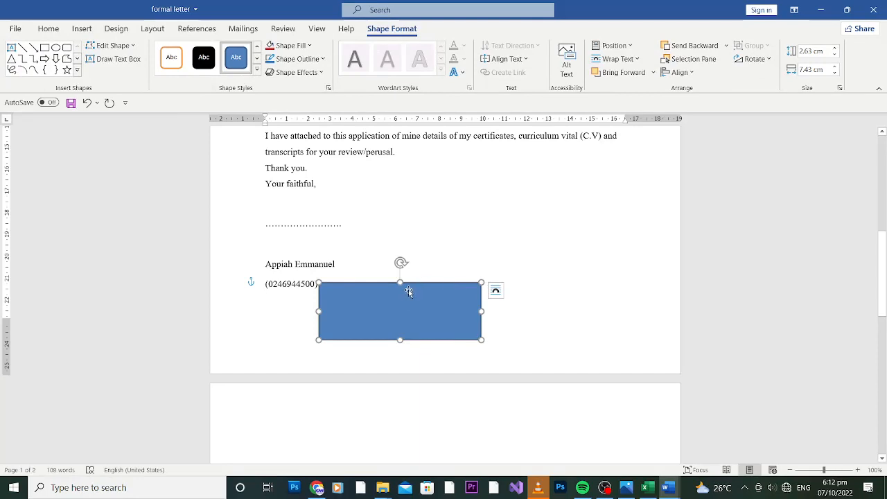
{"action": "key", "text": "Delete"}
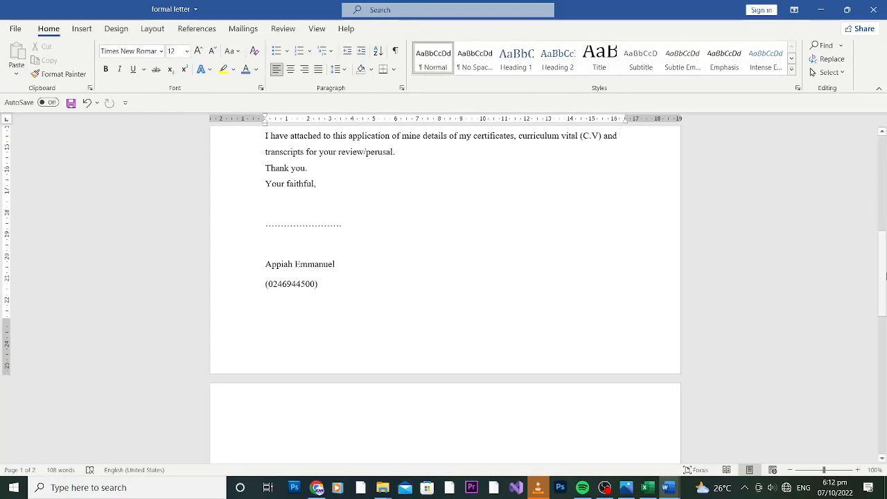
{"action": "left_click_drag", "start_coordinate": [884, 277], "coordinate": [886, 185]}
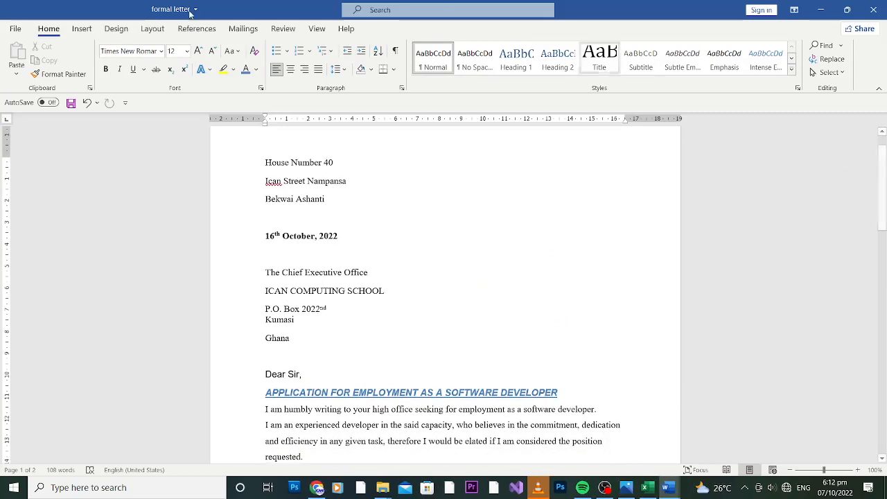
{"action": "left_click", "coordinate": [81, 29]}
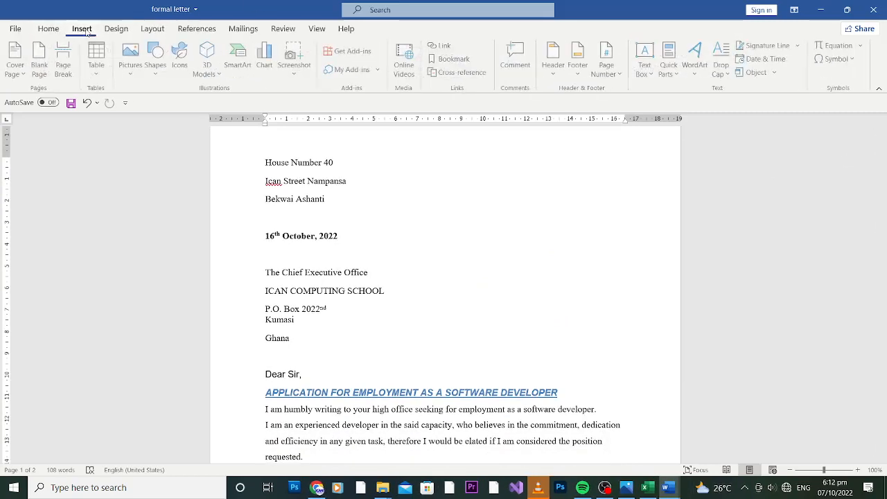
{"action": "left_click", "coordinate": [116, 29]}
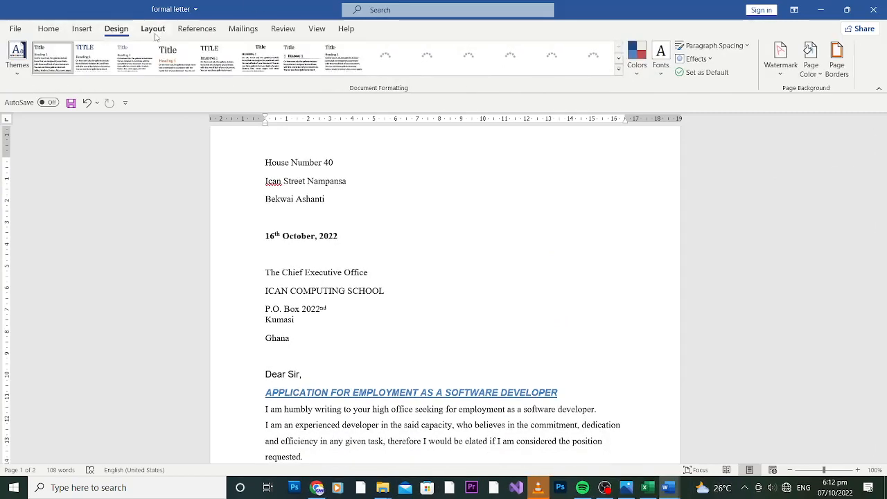
{"action": "mouse_move", "coordinate": [883, 164]}
{"action": "left_mouse_down"}
{"action": "mouse_move", "coordinate": [884, 229]}
{"action": "mouse_move", "coordinate": [884, 217]}
{"action": "left_mouse_up"}
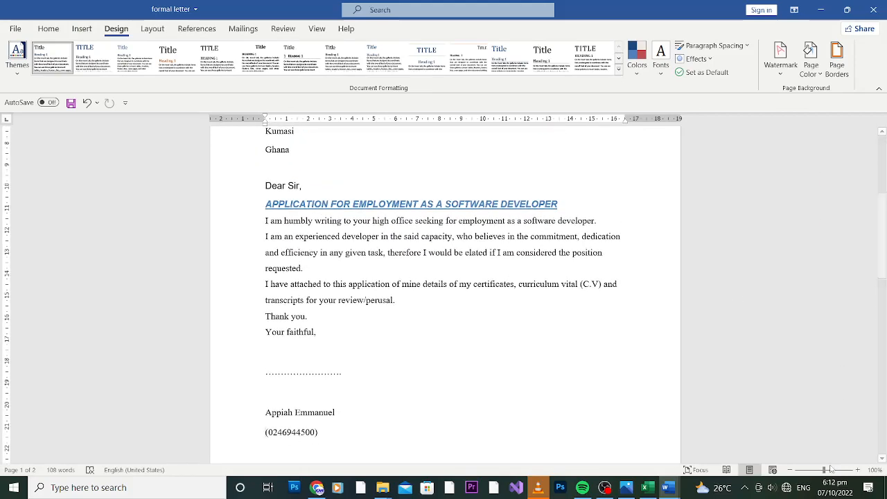
{"action": "left_click_drag", "start_coordinate": [824, 471], "coordinate": [813, 471]}
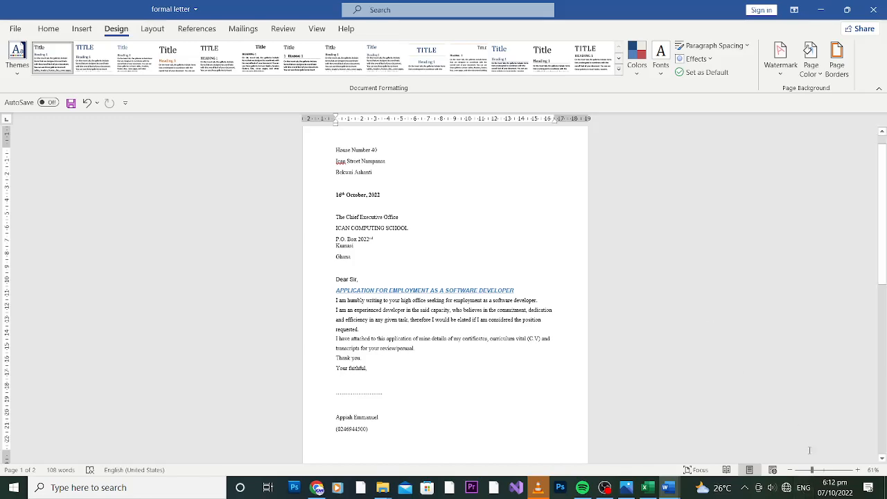
{"action": "left_click_drag", "start_coordinate": [812, 470], "coordinate": [823, 470]}
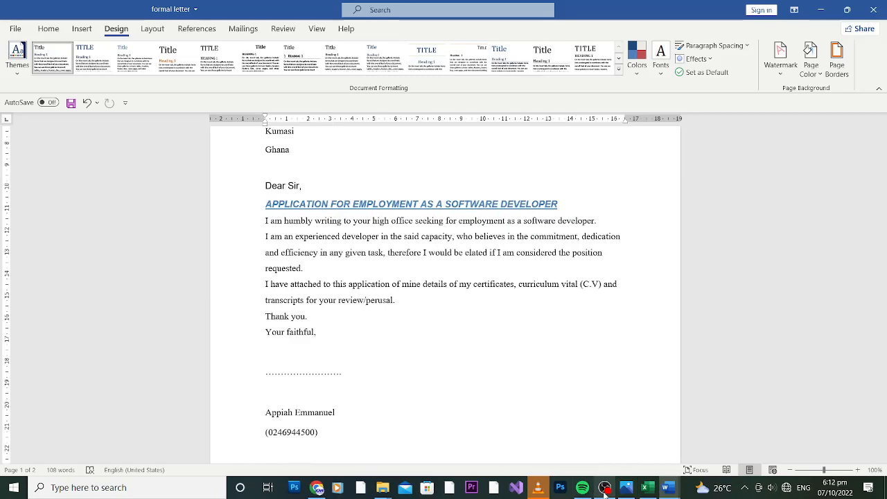
{"action": "mouse_move", "coordinate": [604, 490]}
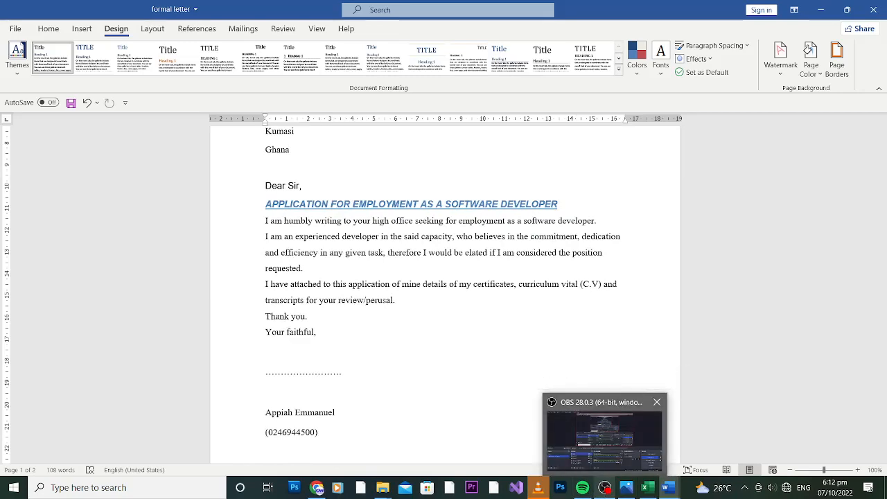